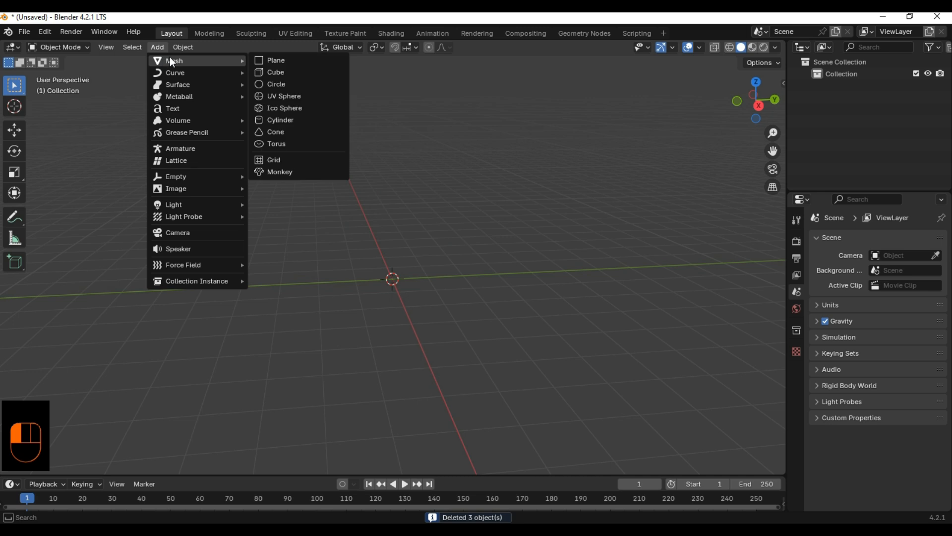
Add a cylinder mesh at the origin with 64 vertices
click(293, 119)
scroll(400, 330, up, 2)
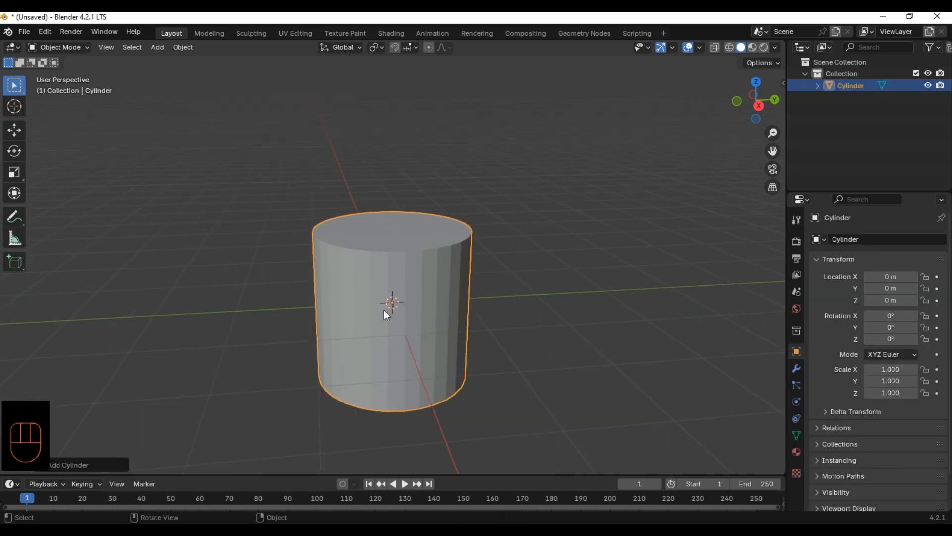
click(63, 464)
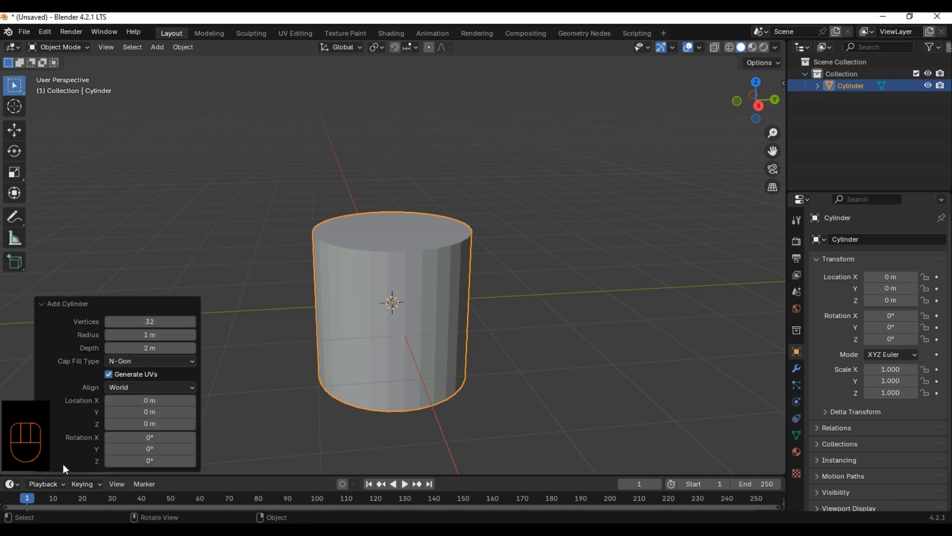
click(145, 321)
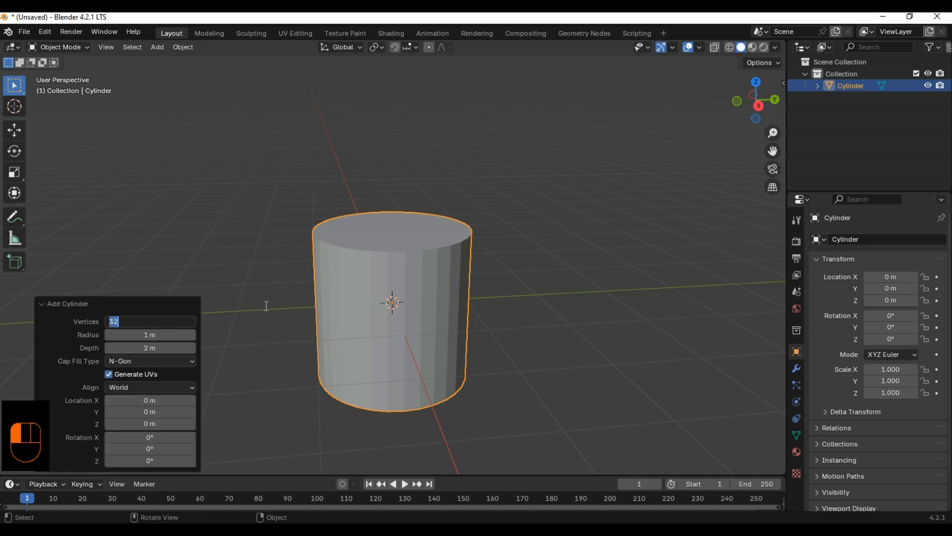
text(64)
key(Return)
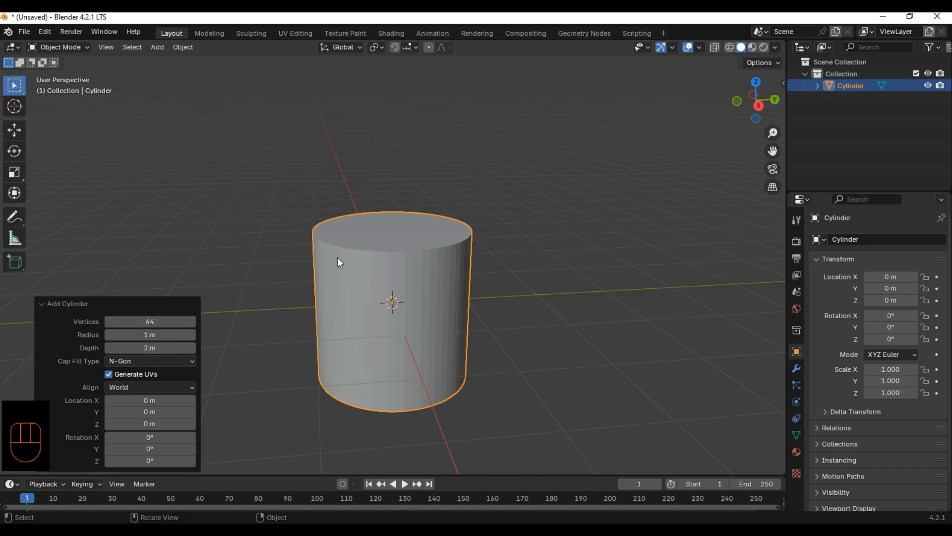
Set the new cylinder's cap fill type to Nothing so both ends are open, and deselect it
mouse_move(434, 355)
middle_down()
mouse_move(455, 221)
mouse_move(431, 353)
middle_up()
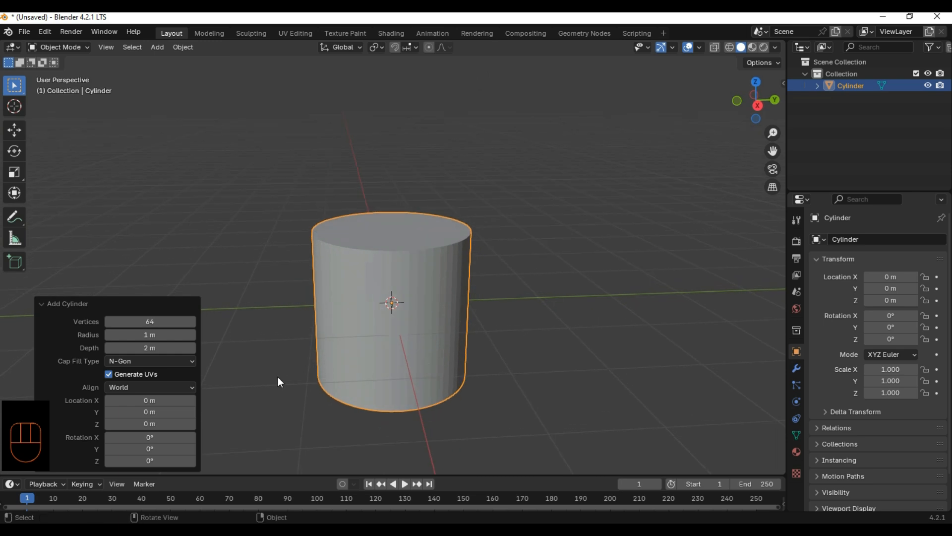
click(124, 361)
click(166, 375)
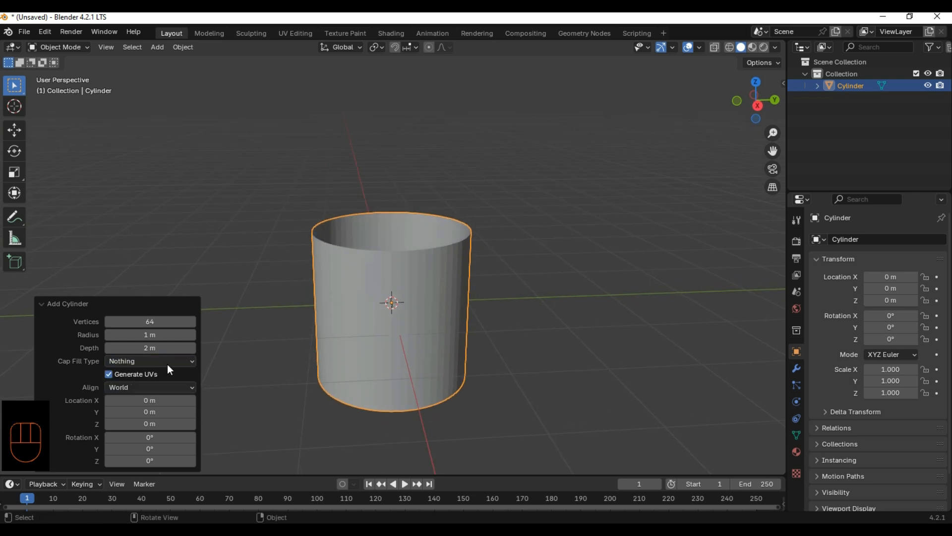
click(615, 293)
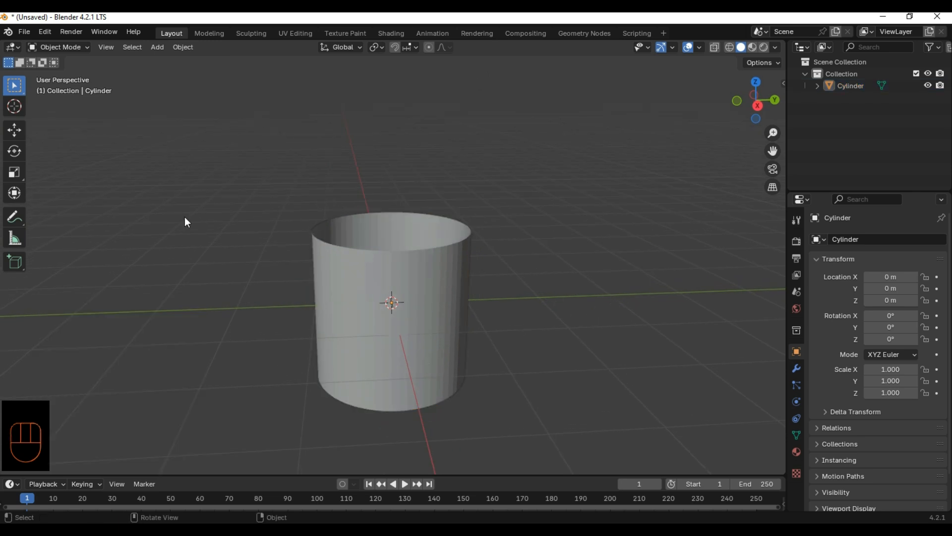
Put the open cylinder into Edit Mode and clear the vertex selection
click(313, 322)
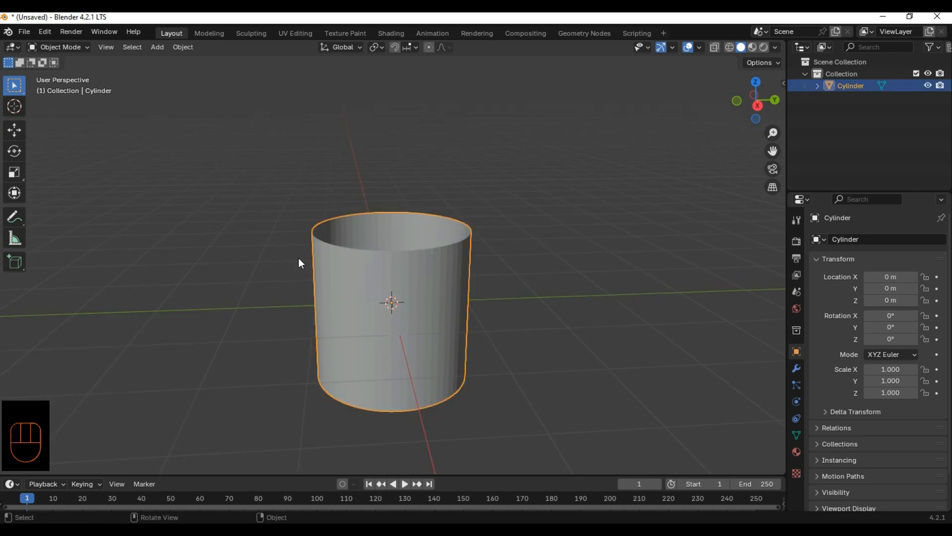
click(76, 47)
click(66, 73)
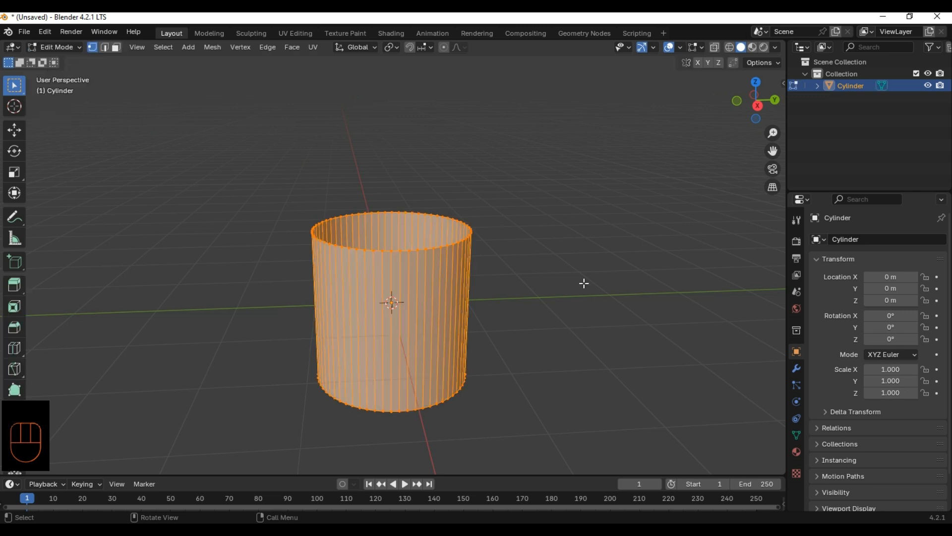
click(550, 310)
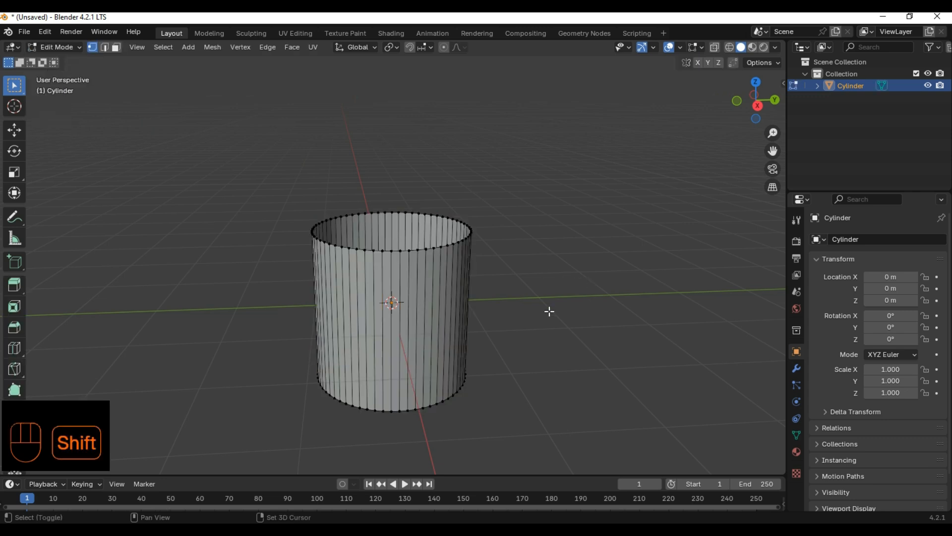
Add a single horizontal loop cut around the cylinder, centred at mid-height
shift+middle_drag(549, 311, 526, 266)
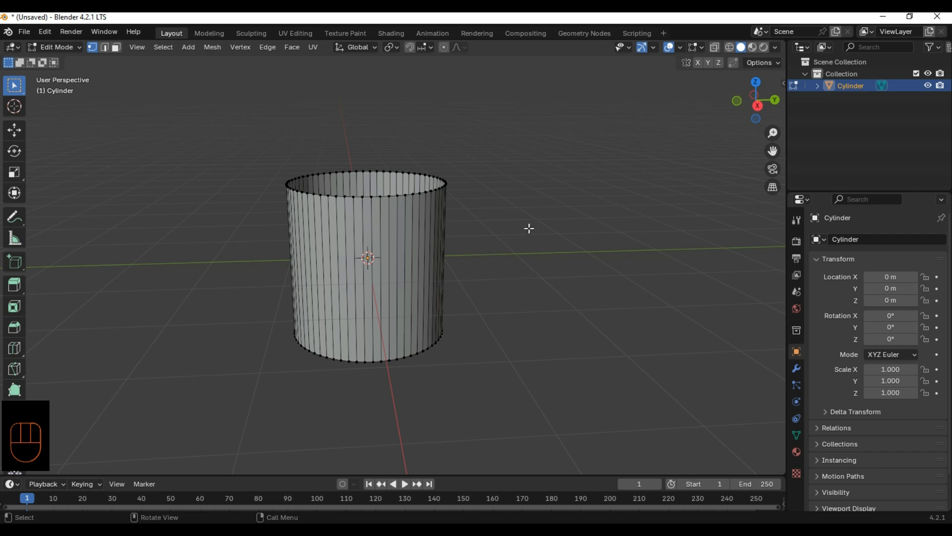
key(shift)
key(shift)
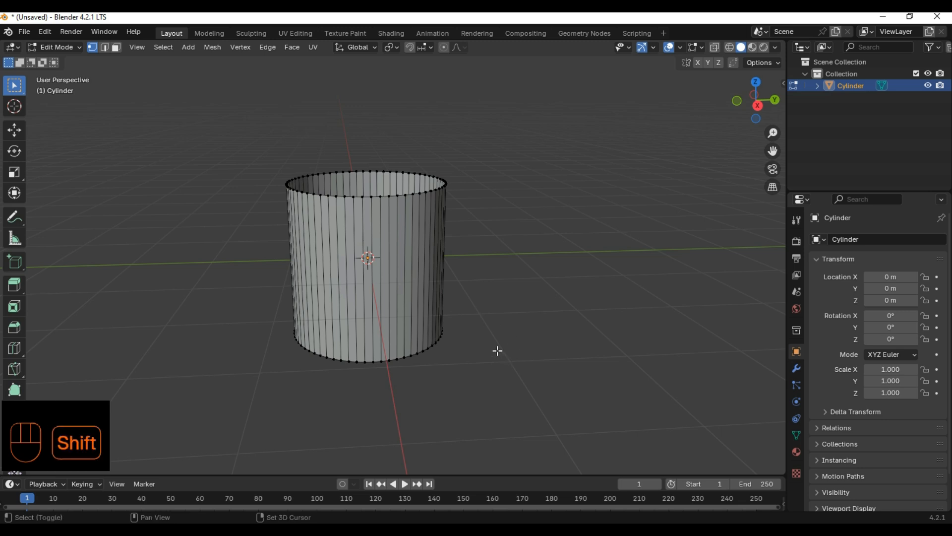
shift+middle_drag(498, 351, 481, 361)
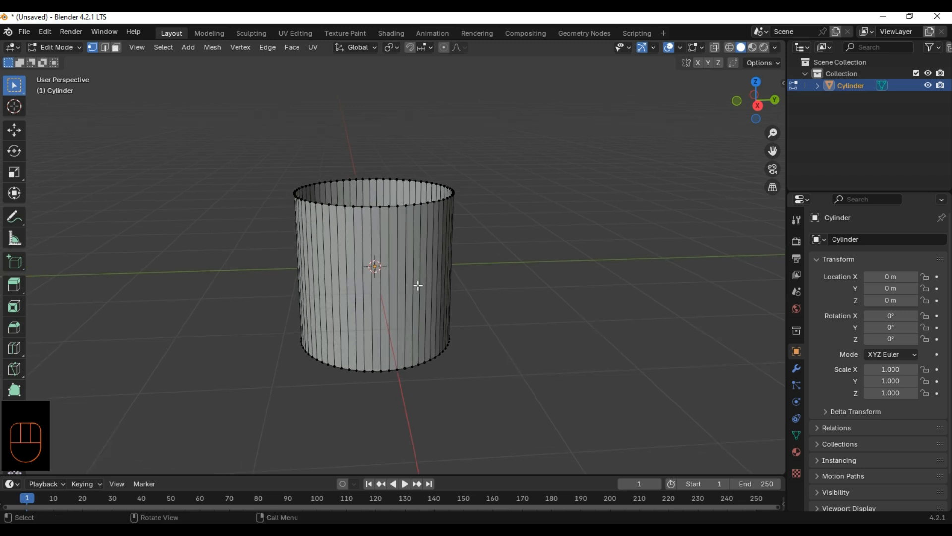
scroll(418, 286, up, 2)
key(ctrl+r)
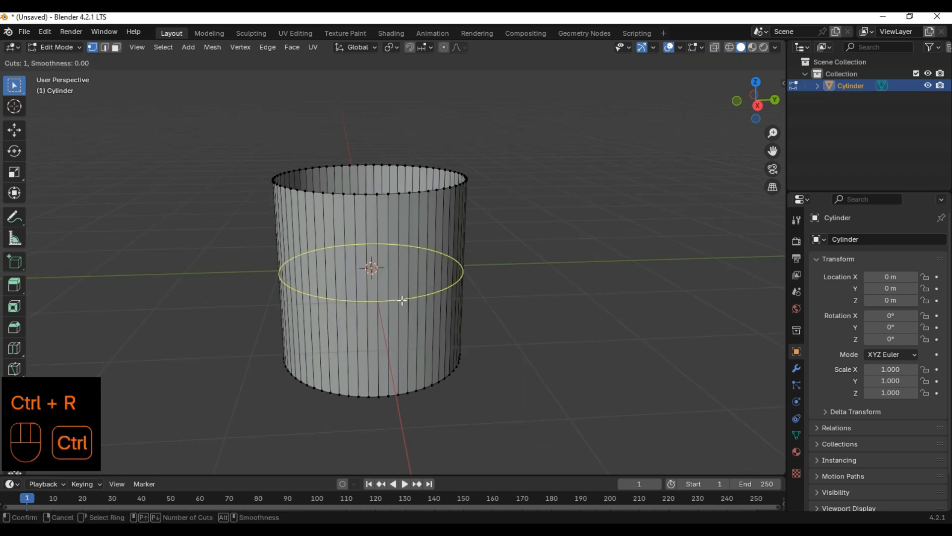
click(402, 300)
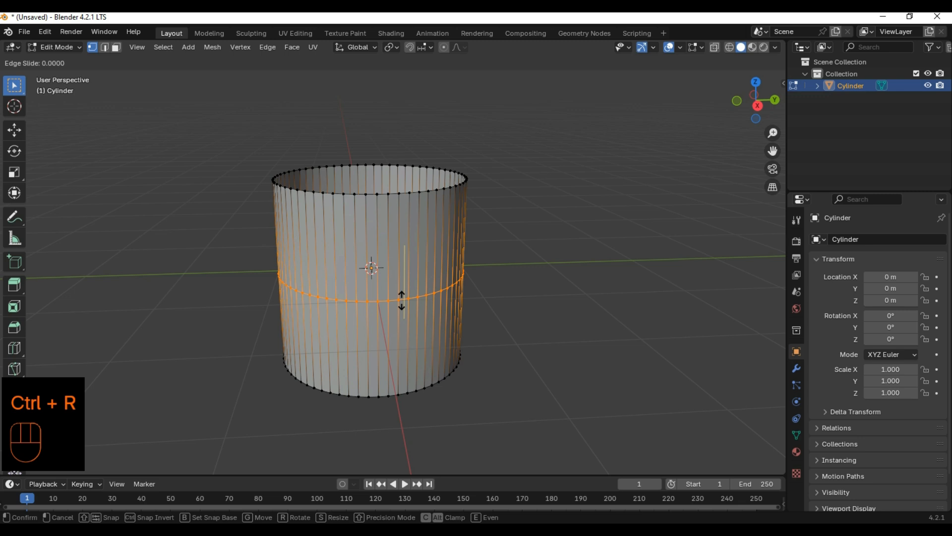
right_click(586, 205)
Show the mesh in wireframe and delete the vertices of the cylinder's bottom ring
middle_drag(560, 335, 494, 303)
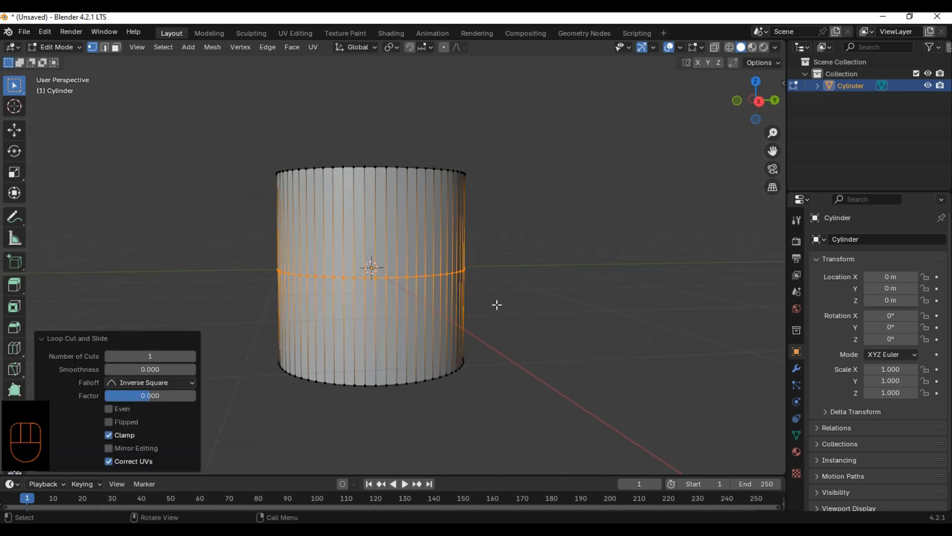
click(730, 48)
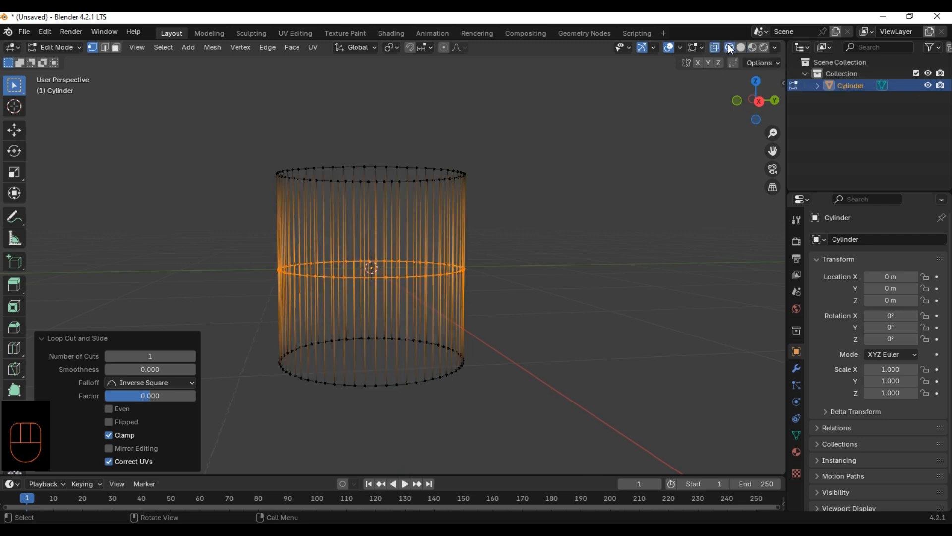
click(614, 298)
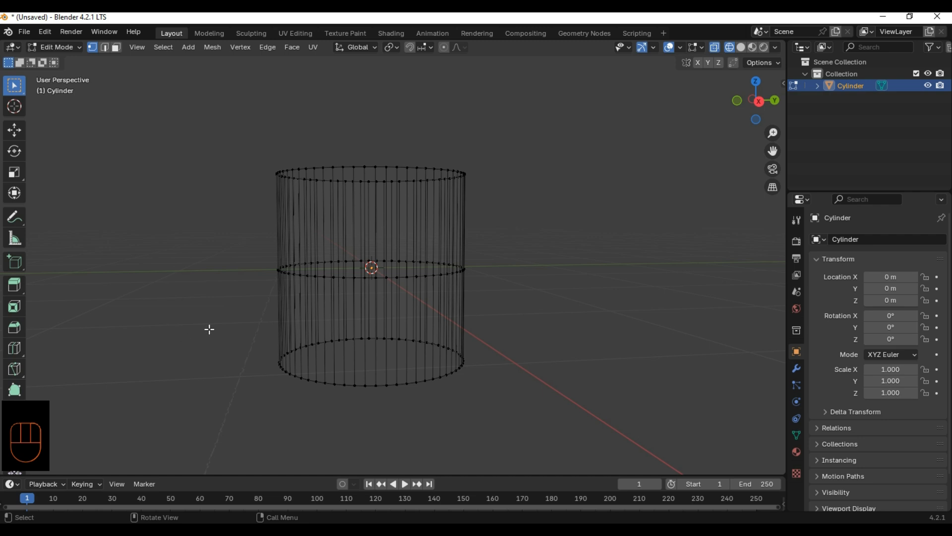
key(b)
drag(216, 314, 553, 410)
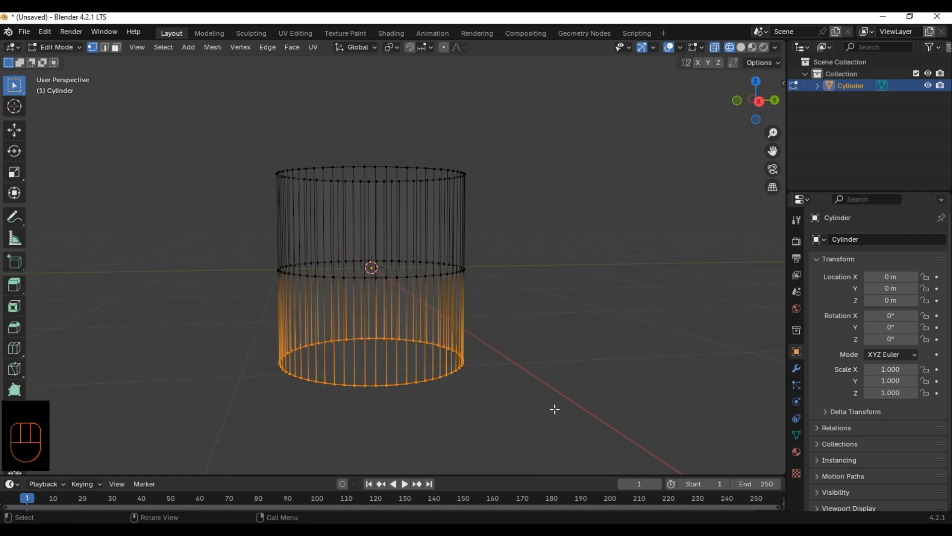
key(x)
click(555, 373)
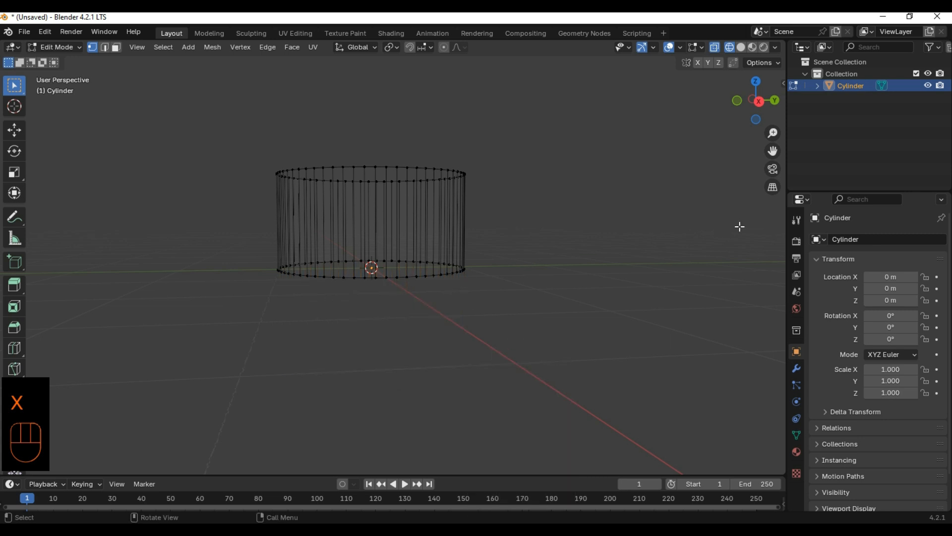
Add a Mirror modifier to the remaining upper half of the cylinder
click(796, 369)
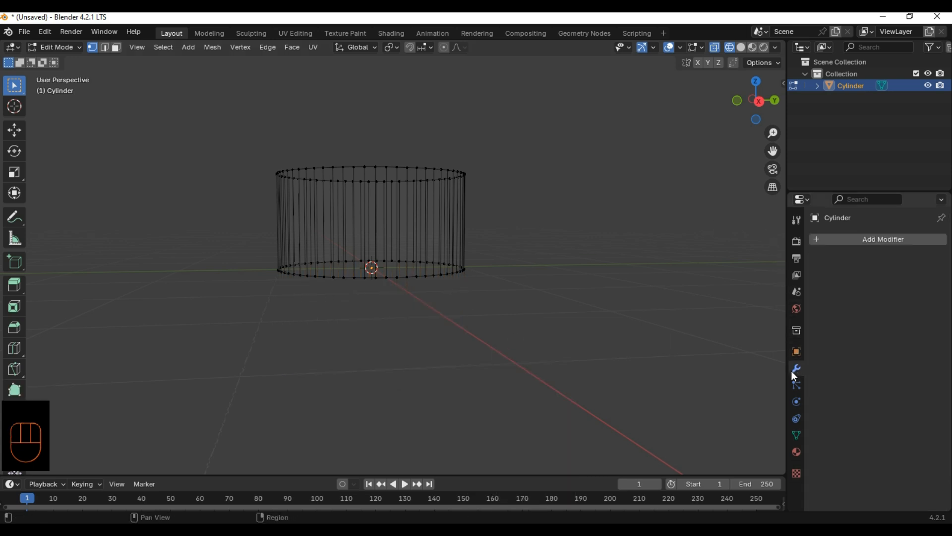
click(893, 240)
mouse_move(873, 242)
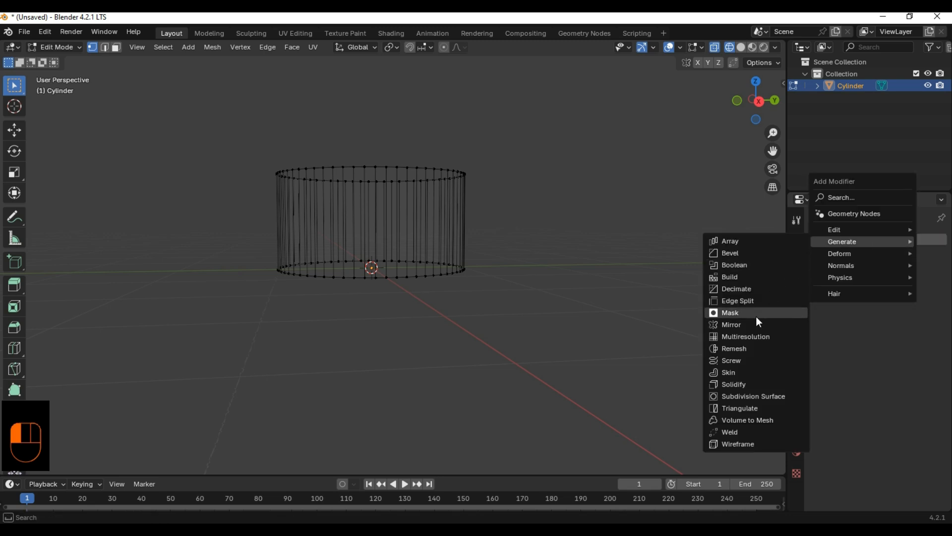
click(737, 324)
scroll(558, 316, up, 1)
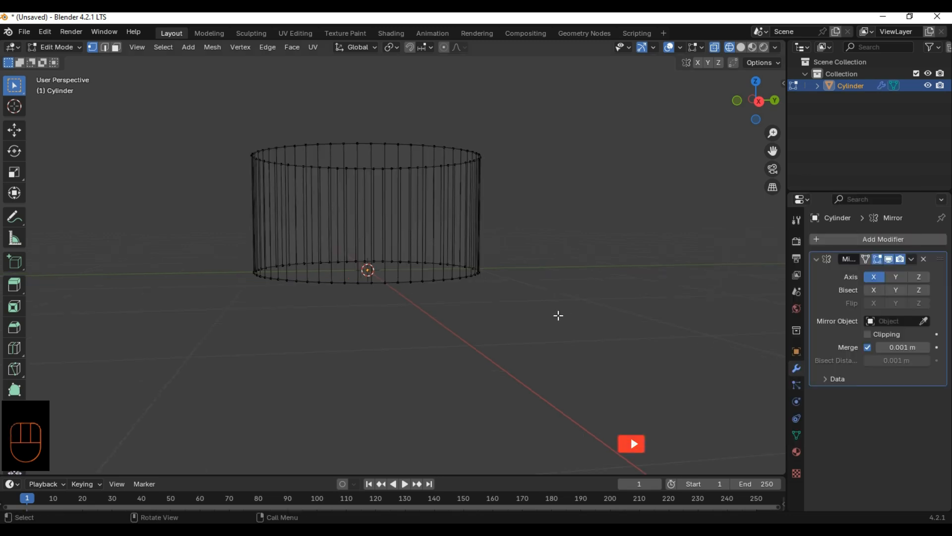
Change the Mirror modifier's axis from X to Z only
middle_drag(403, 285, 525, 295)
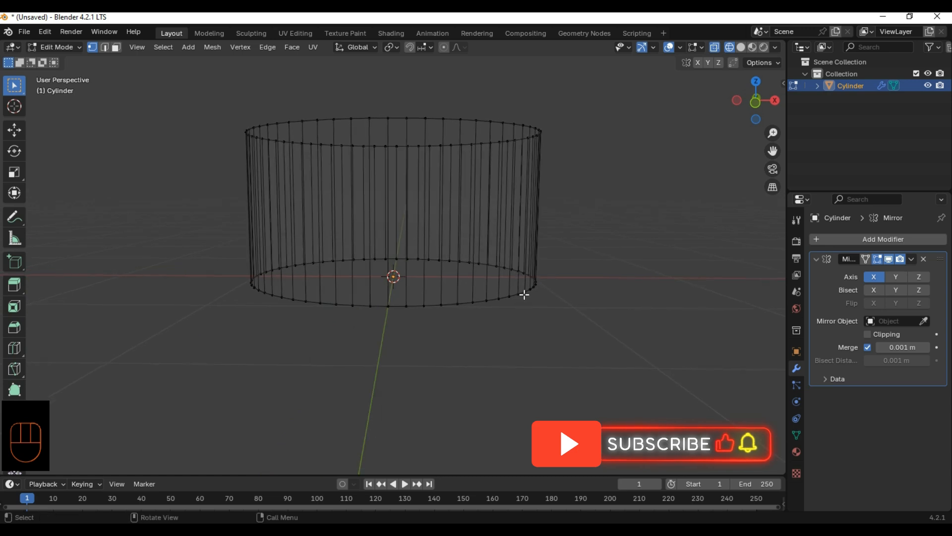
scroll(390, 278, up, 1)
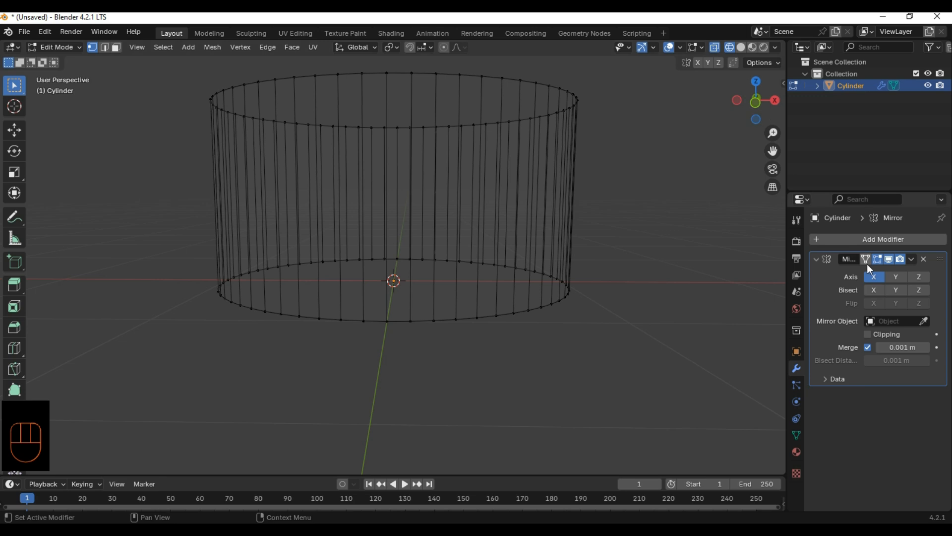
click(871, 279)
click(915, 279)
scroll(610, 306, down, 3)
middle_drag(610, 306, 614, 303)
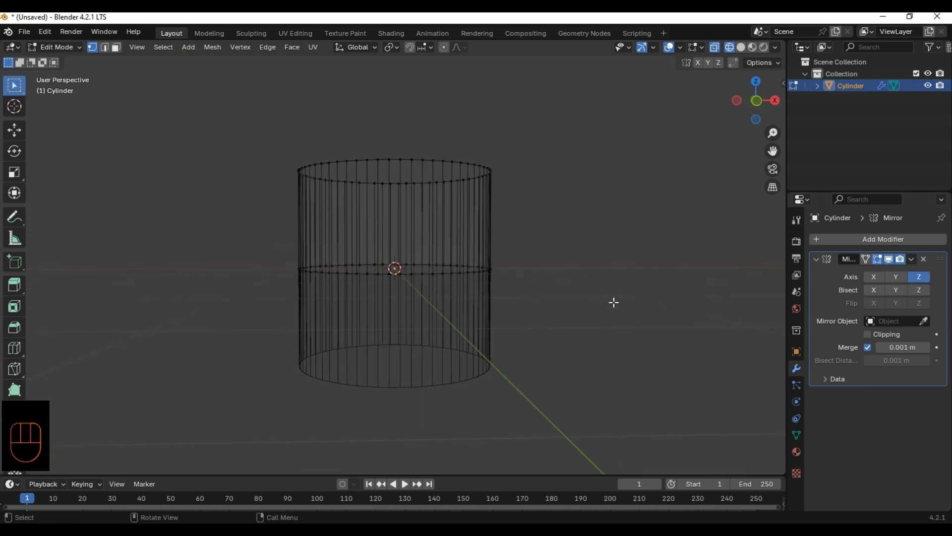
Box-select the middle vertex ring and try moving it off the mirror plane without clipping
scroll(322, 300, up, 1)
key(b)
drag(184, 235, 621, 304)
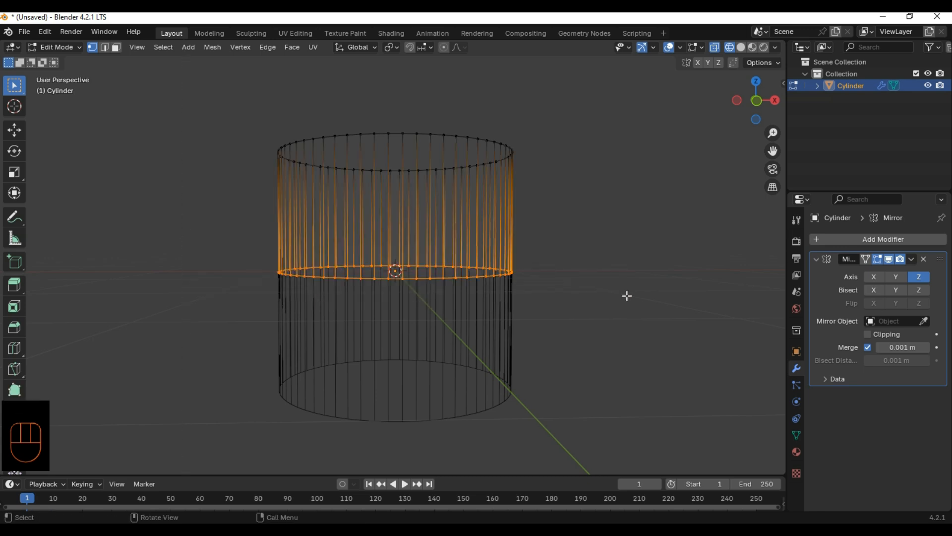
key(g)
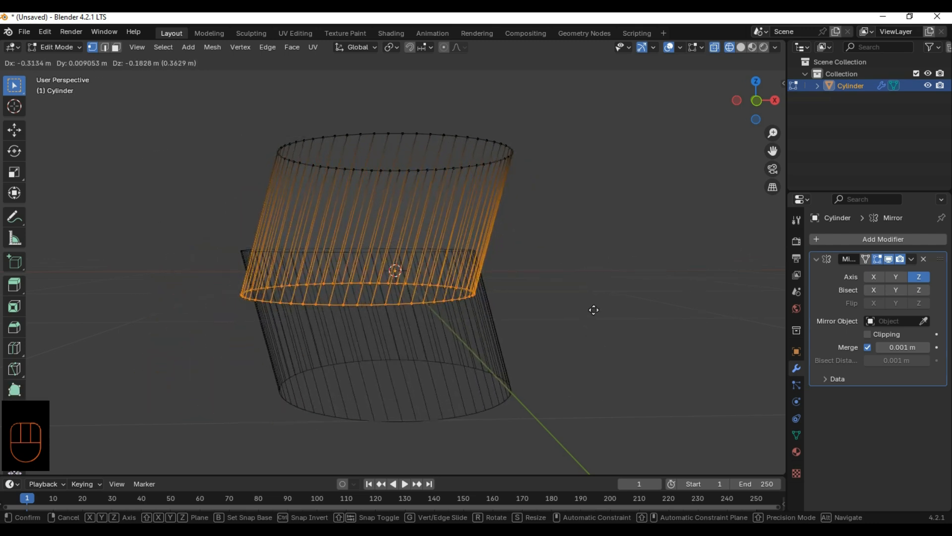
right_click(668, 240)
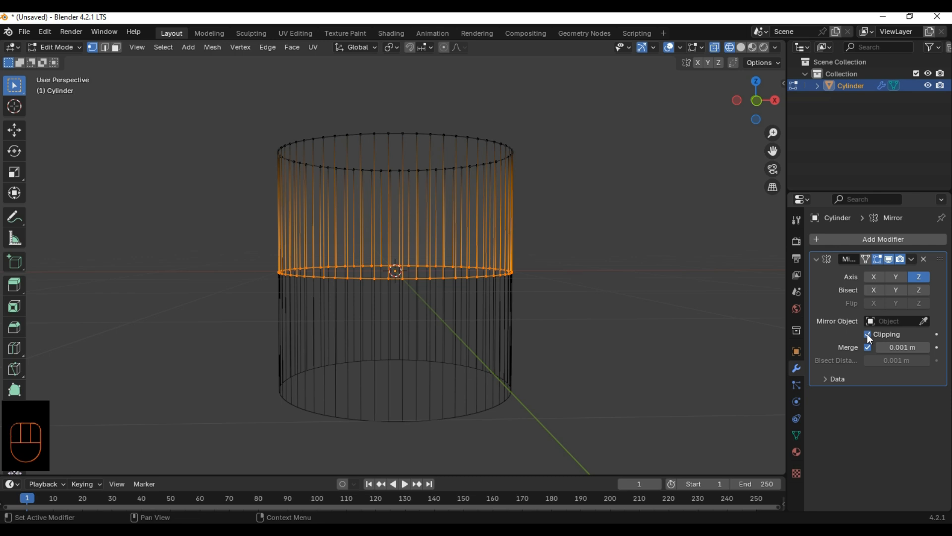
Turn on Clipping in the Mirror modifier and test it by moving the middle vertex ring
key(g)
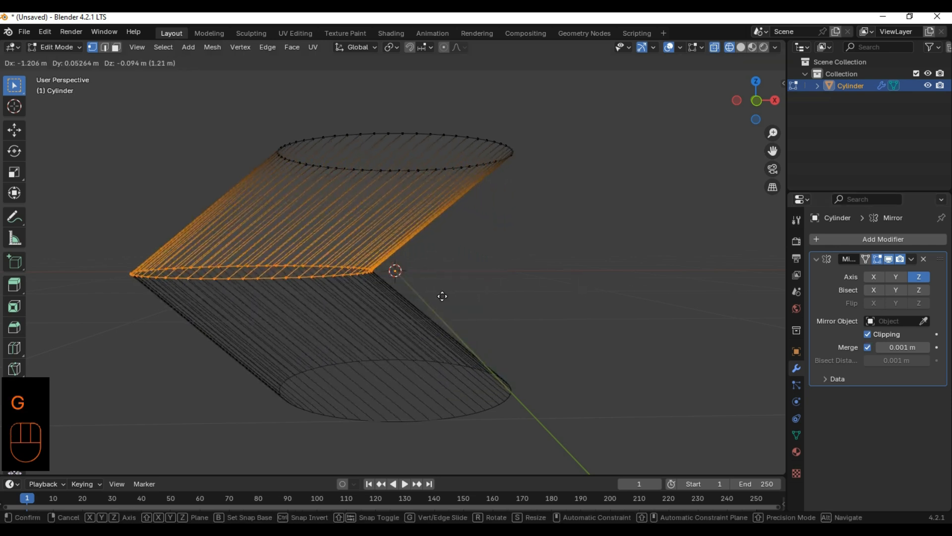
right_click(678, 283)
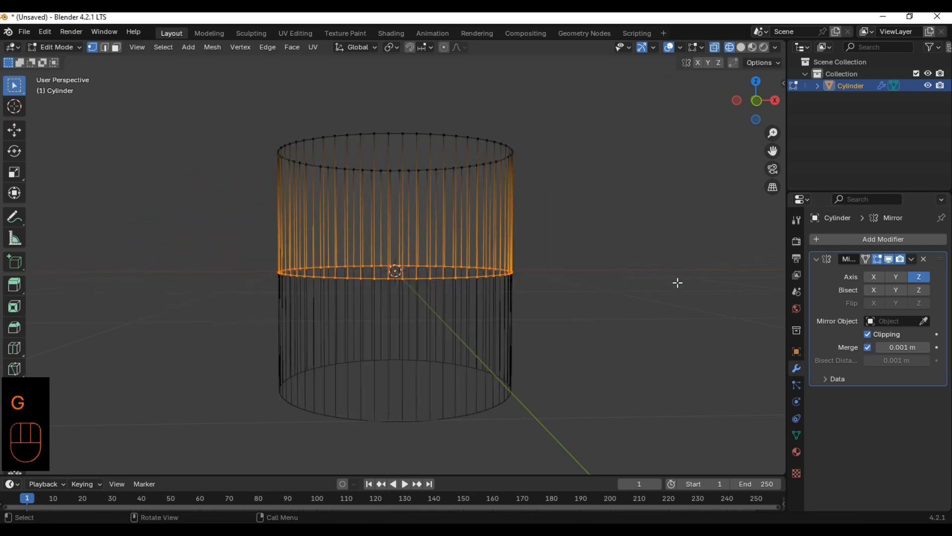
scroll(678, 283, down, 2)
click(645, 282)
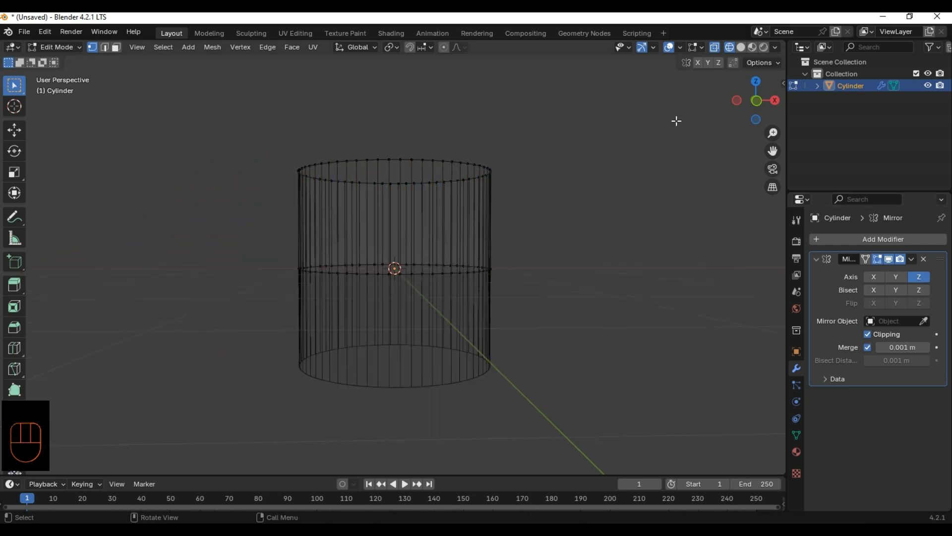
Return to solid shading and add a loop cut slid close to the cylinder's top rim, at a factor of about -0.9
click(741, 47)
middle_drag(518, 283, 561, 309)
scroll(563, 297, up, 1)
shift+middle_drag(574, 246, 551, 256)
key(ctrl+r)
click(429, 261)
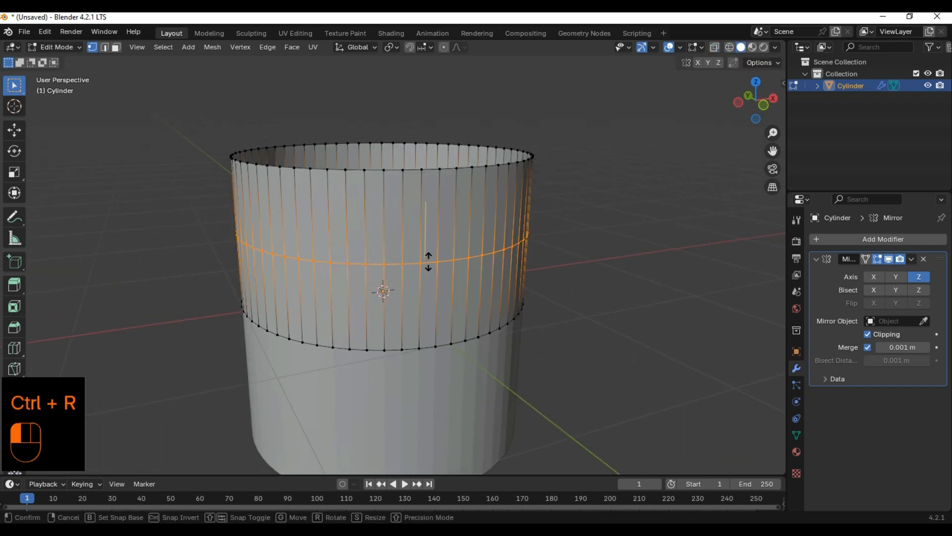
click(446, 211)
Switch to face selection and loop-select the narrow band of faces running around the cylinder's top rim
middle_drag(600, 215, 530, 289)
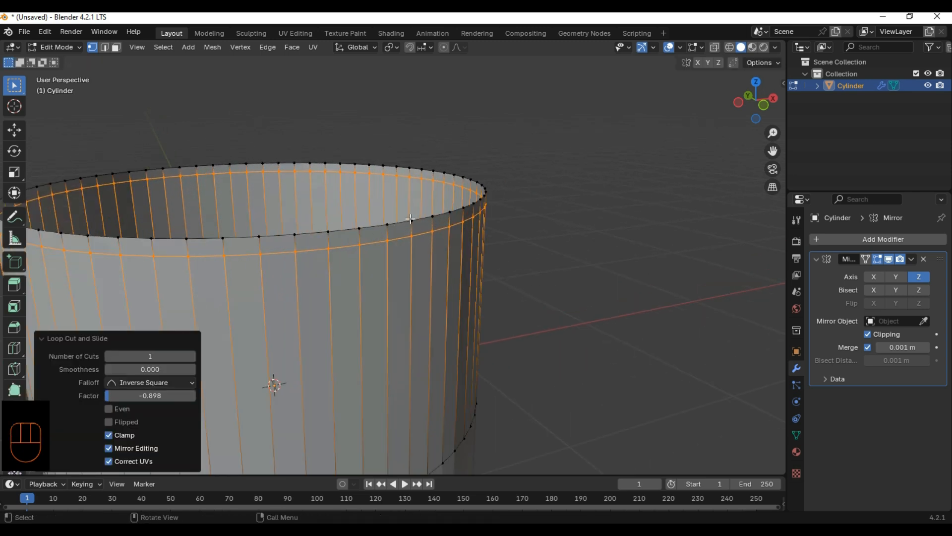
click(116, 47)
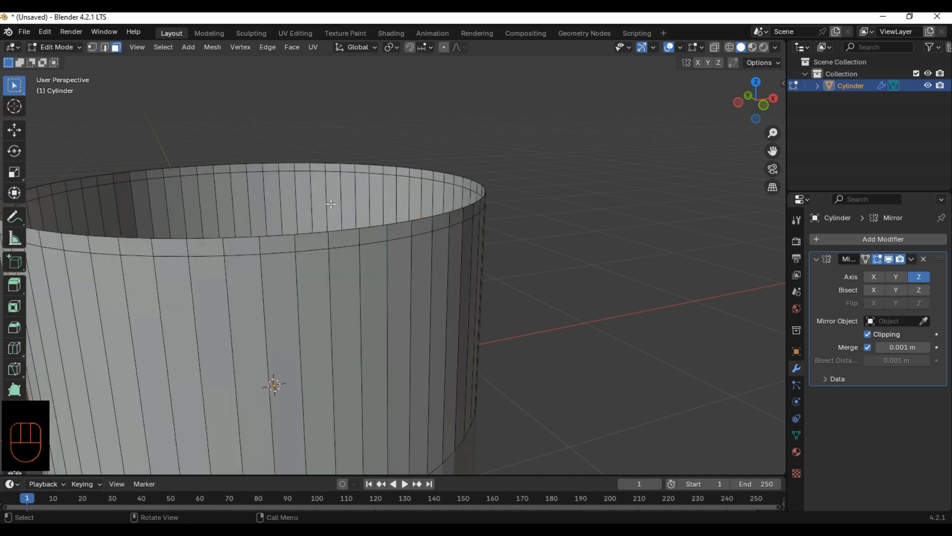
scroll(450, 256, up, 2)
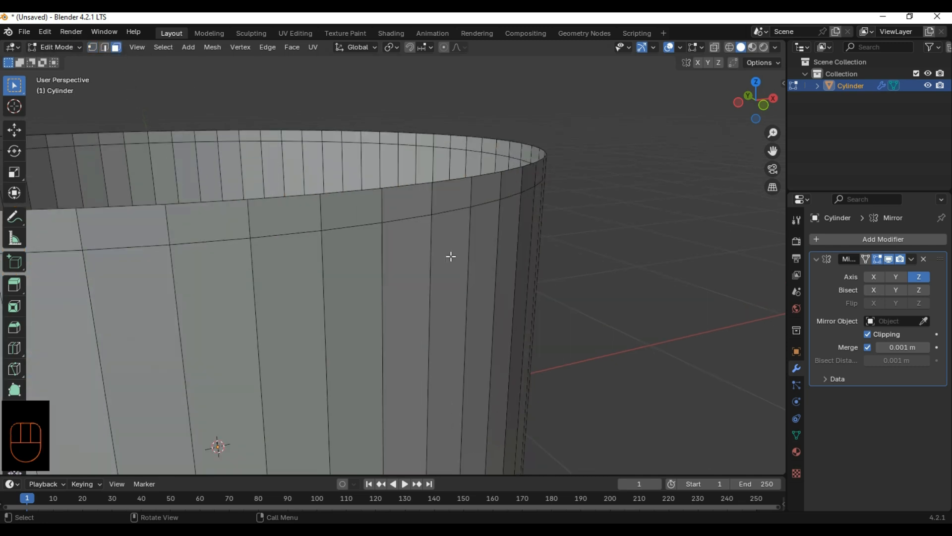
key(alt)
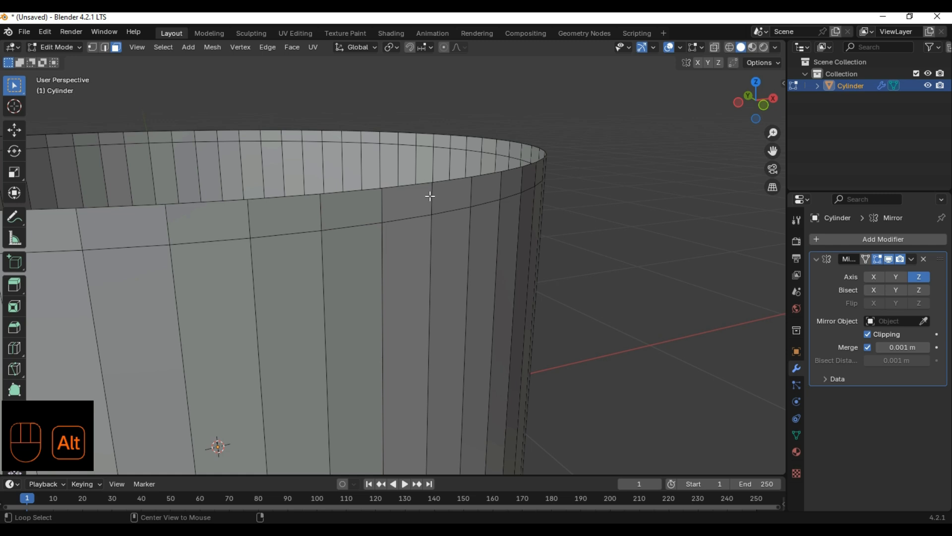
alt+click(430, 196)
scroll(651, 221, down, 4)
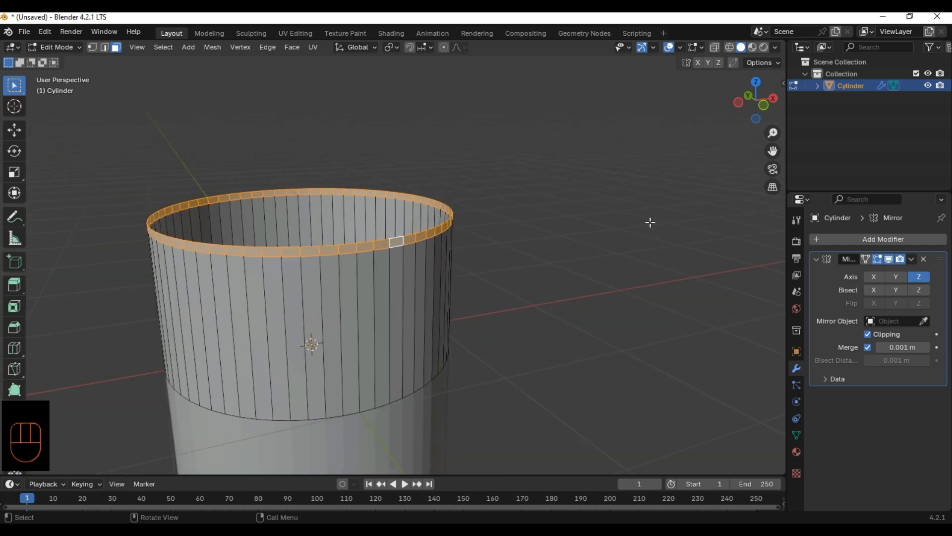
scroll(650, 221, up, 3)
key(alt)
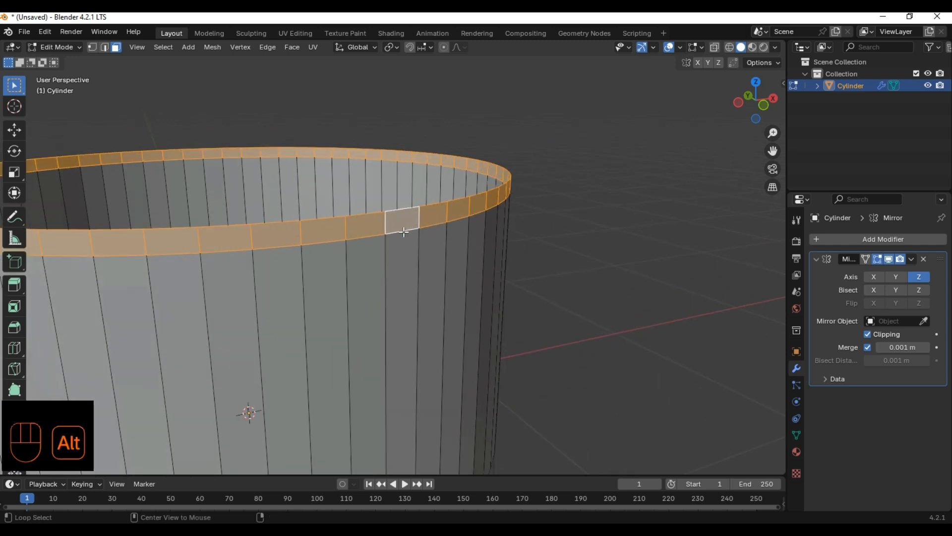
alt+click(404, 231)
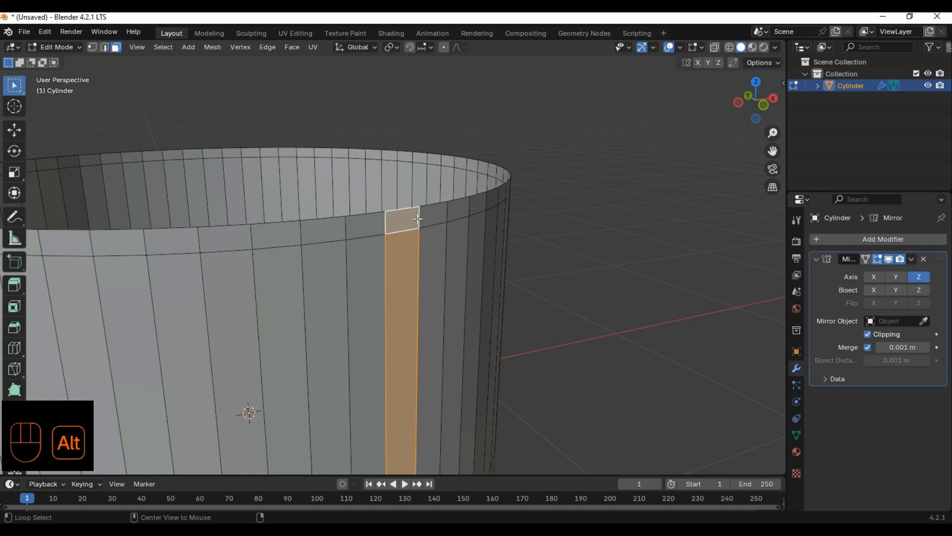
alt+click(418, 218)
scroll(417, 218, up, 3)
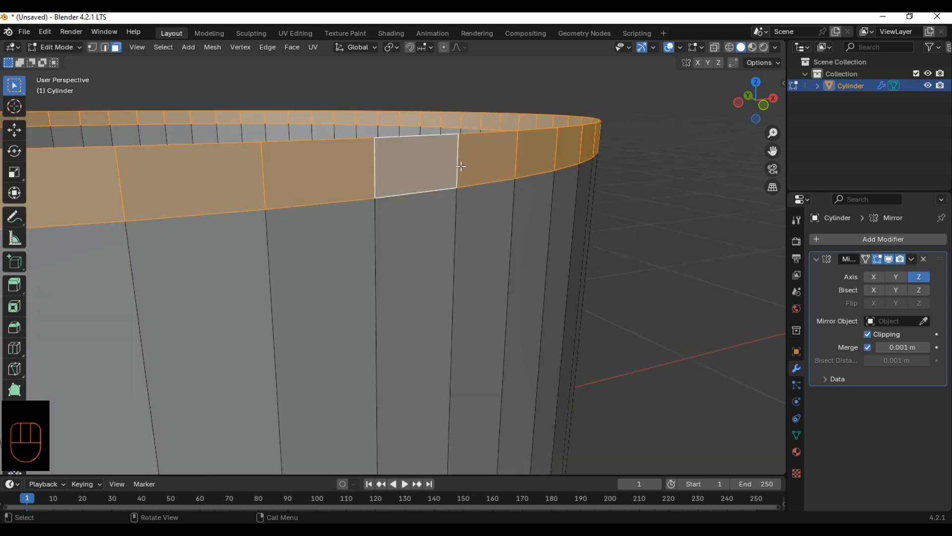
scroll(493, 178, down, 2)
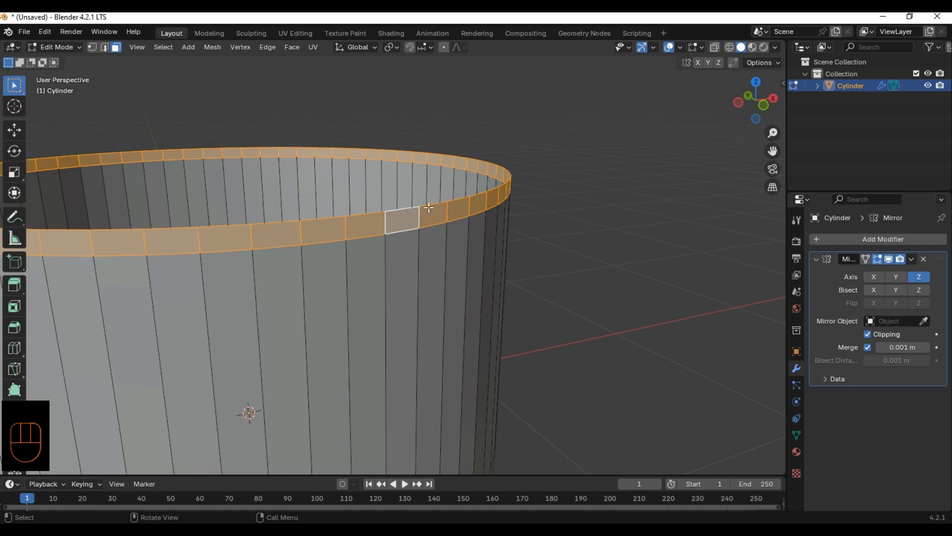
Extrude the selected rim band outward with Extrude Faces Along Normals by about 0.0168 m
middle_drag(547, 234, 565, 260)
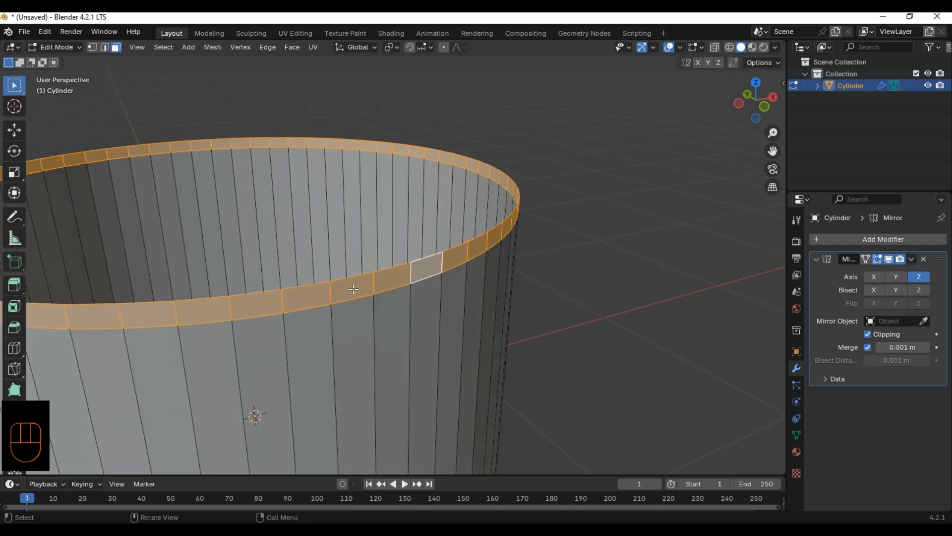
scroll(667, 361, up, 1)
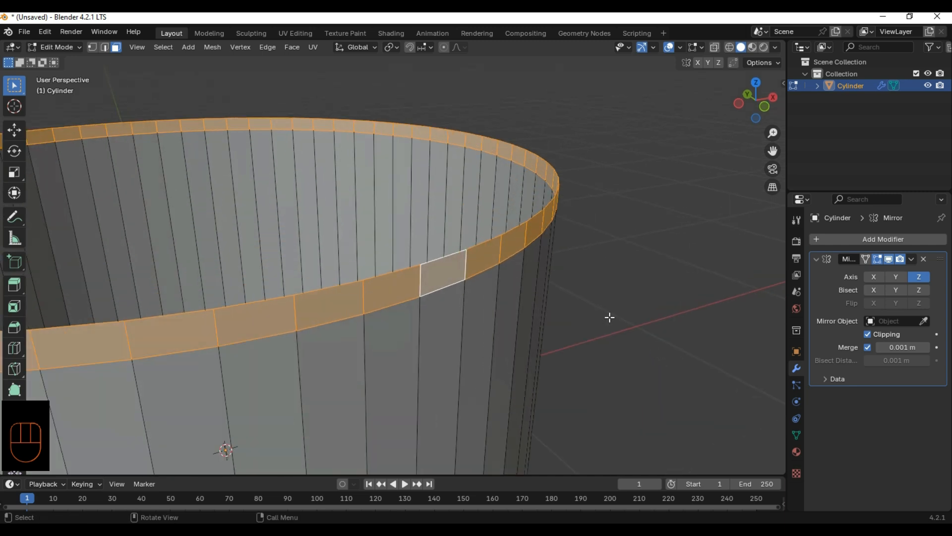
key(alt+e)
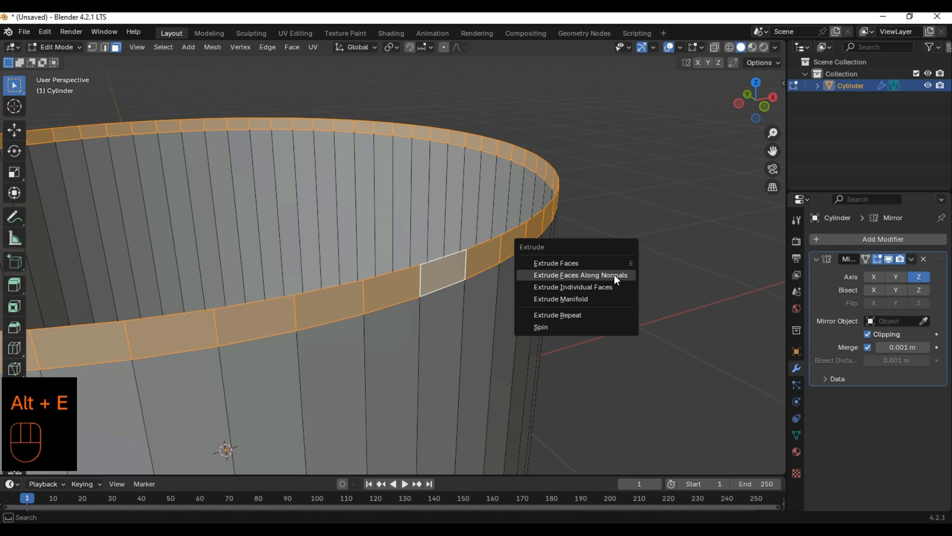
click(614, 275)
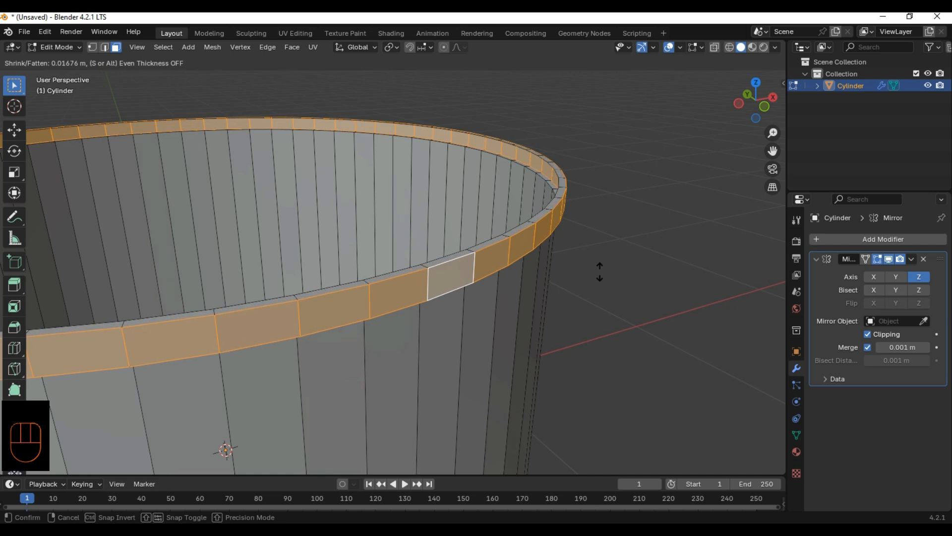
click(600, 272)
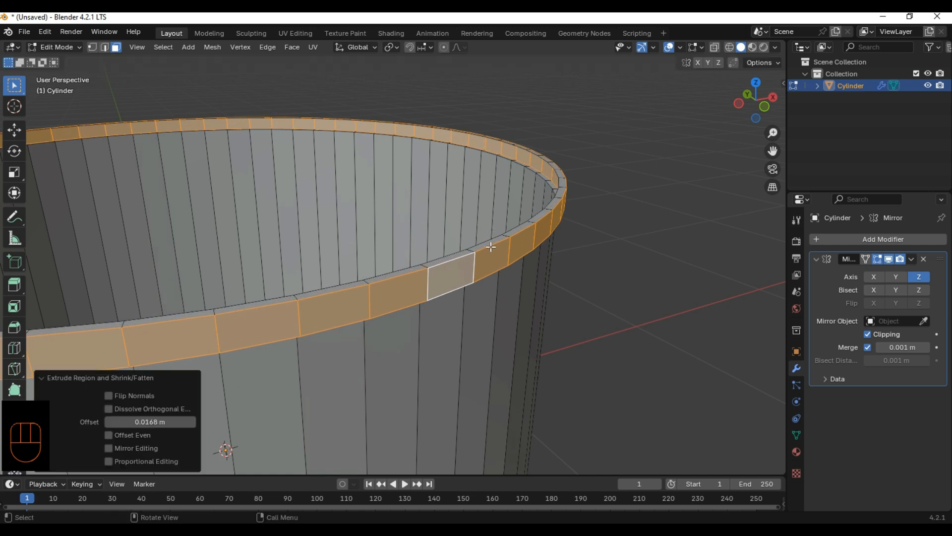
Add one loop cut between the rim and the mirror seam, slid toward the seam at a factor of about 0.23
scroll(656, 293, down, 2)
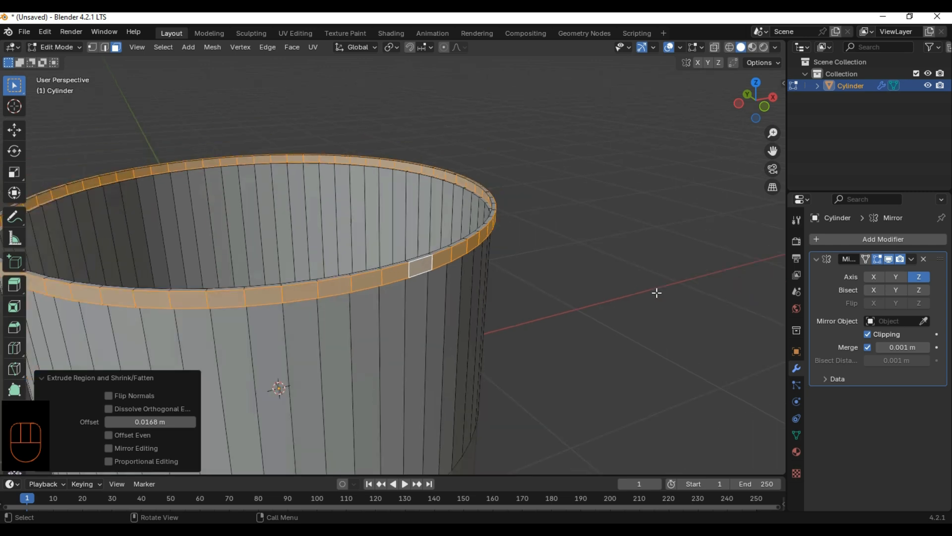
scroll(656, 293, down, 1)
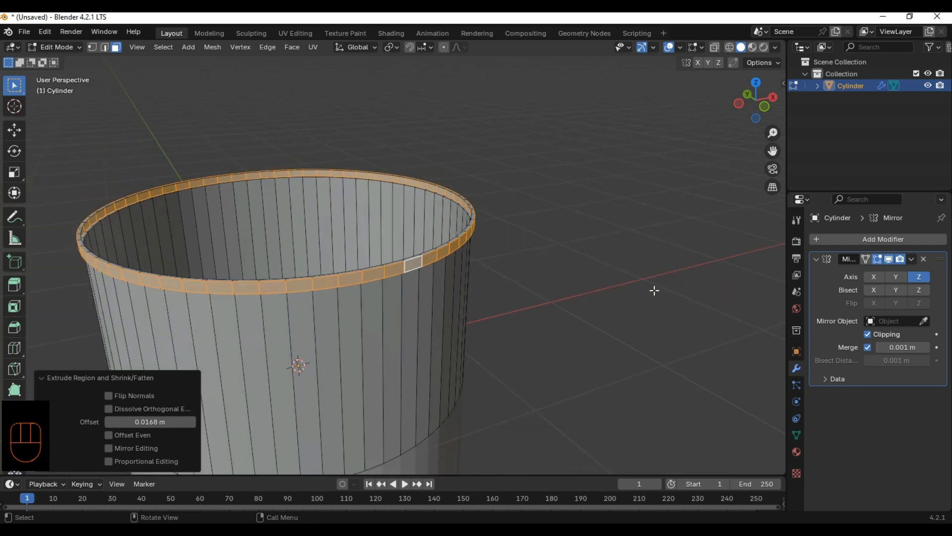
scroll(645, 283, up, 1)
scroll(624, 281, down, 2)
shift+middle_drag(482, 380, 498, 293)
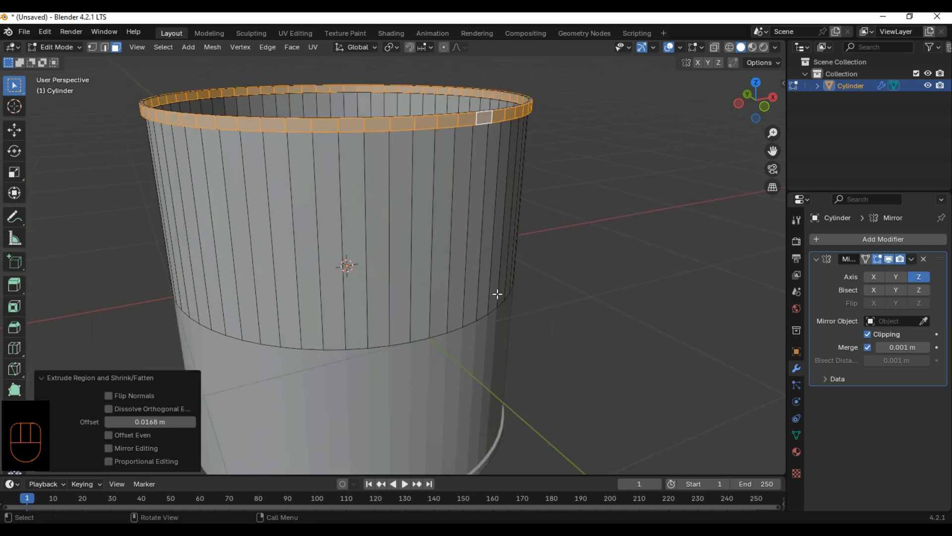
key(ctrl+r)
click(412, 297)
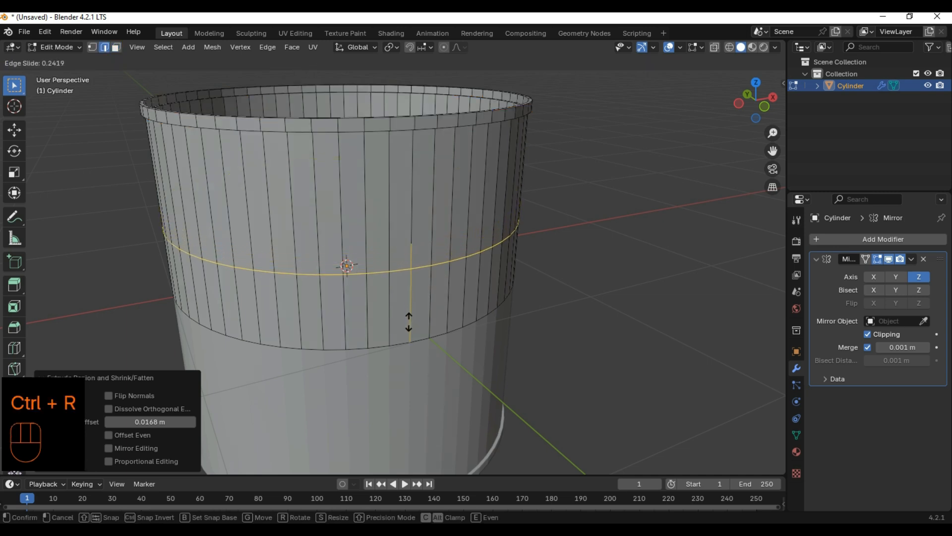
click(409, 321)
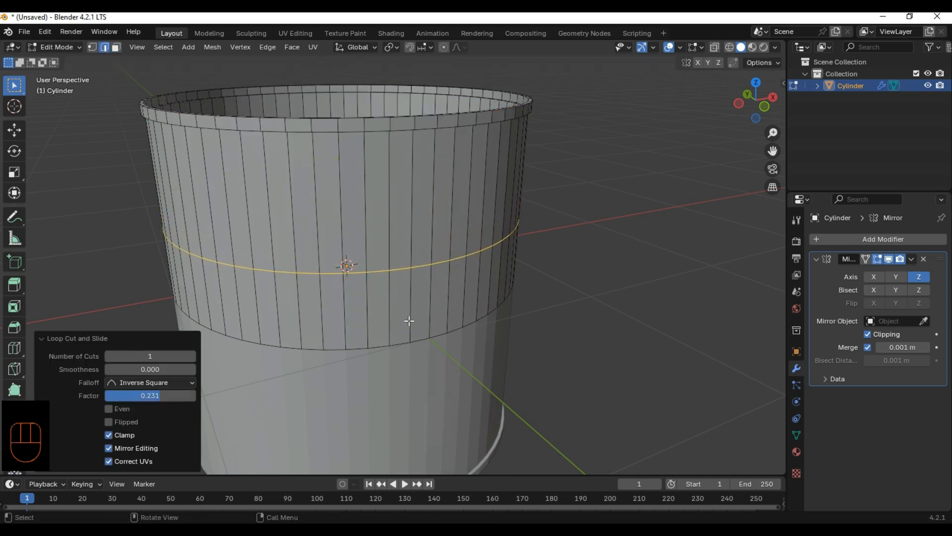
click(586, 286)
Loop-select the new horizontal edge ring and bevel it about 0.022 m wide with one segment
scroll(584, 285, up, 3)
scroll(574, 288, down, 4)
scroll(542, 287, up, 3)
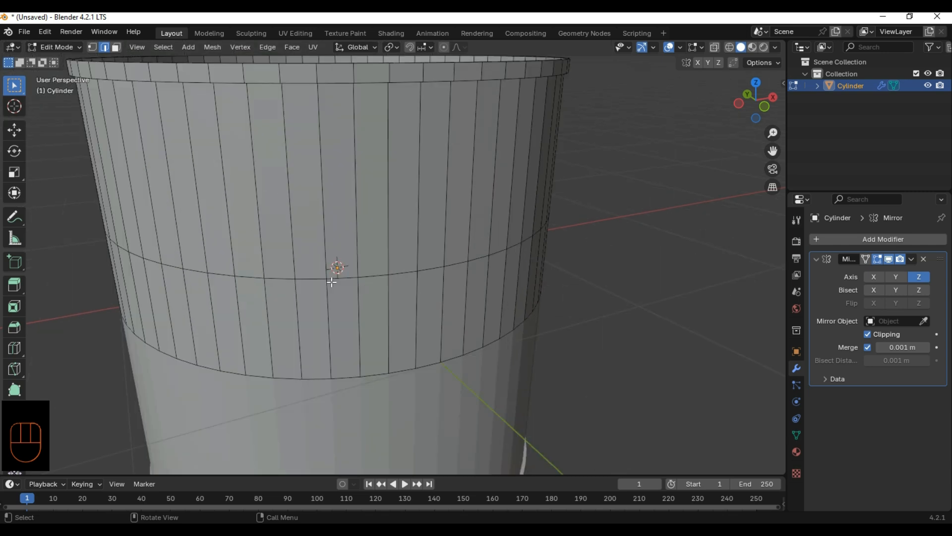
alt+click(369, 278)
scroll(650, 276, up, 5)
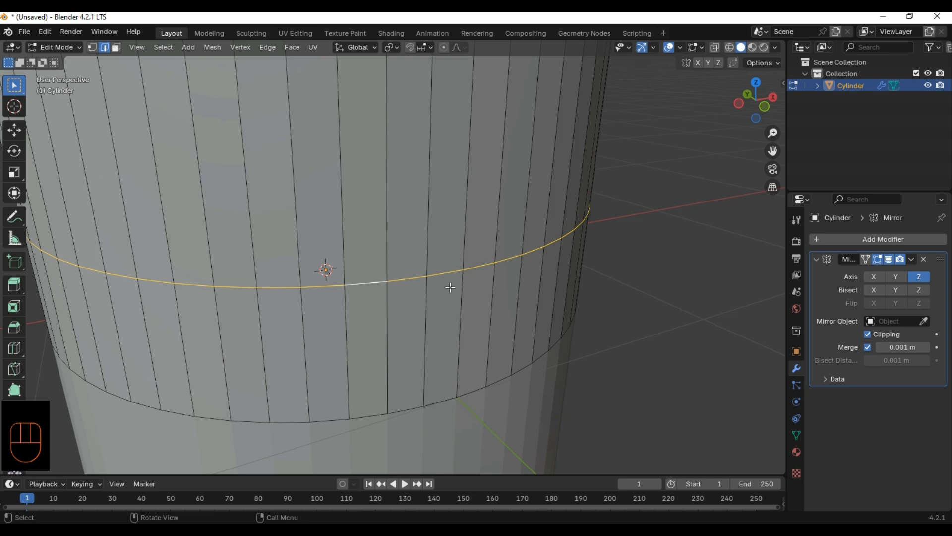
scroll(592, 290, up, 1)
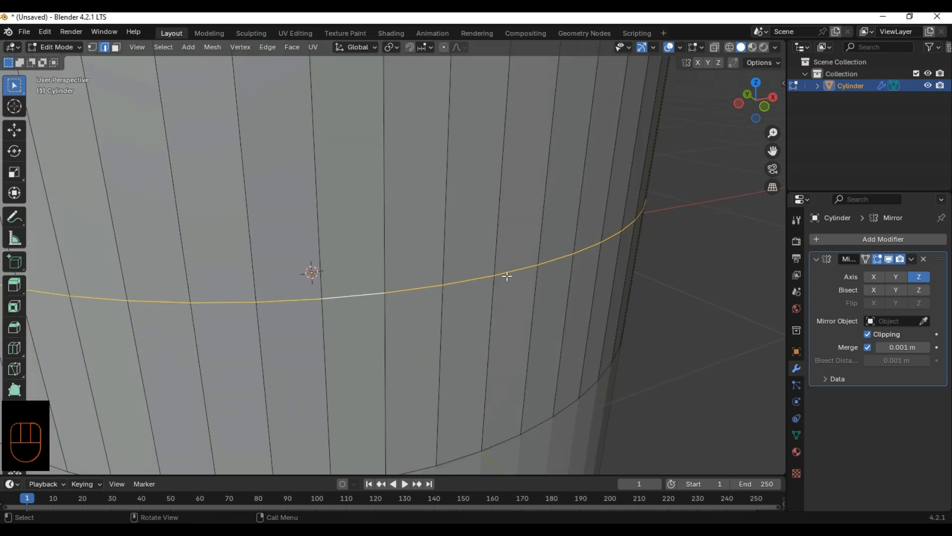
key(ctrl+b)
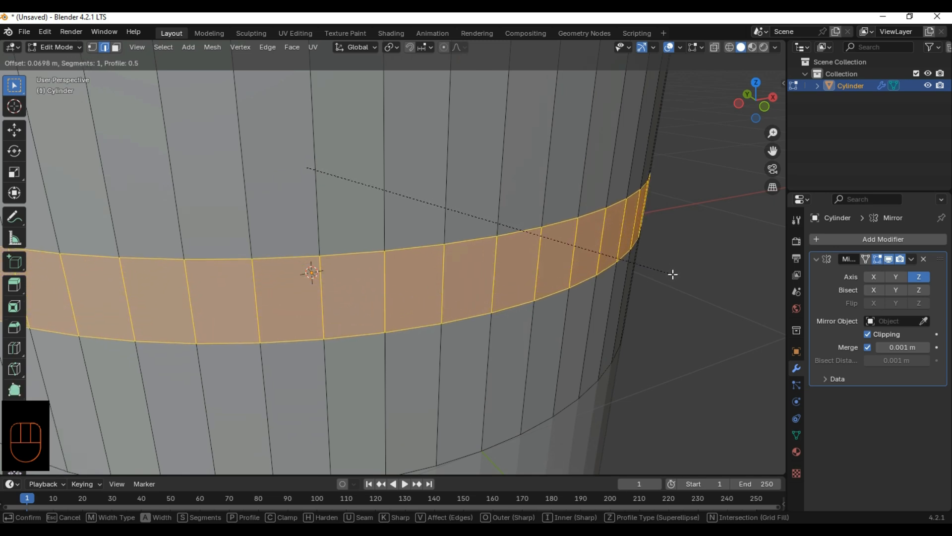
key(shift)
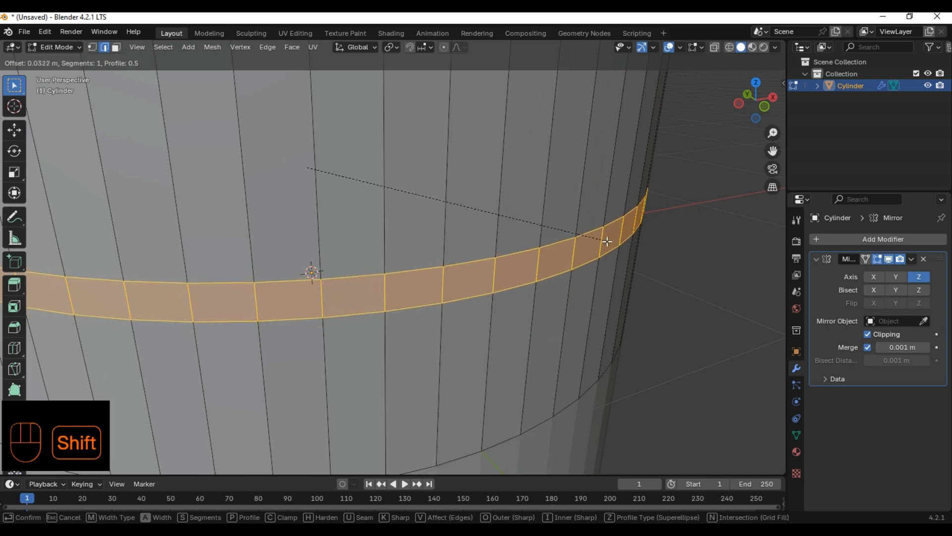
click(575, 236)
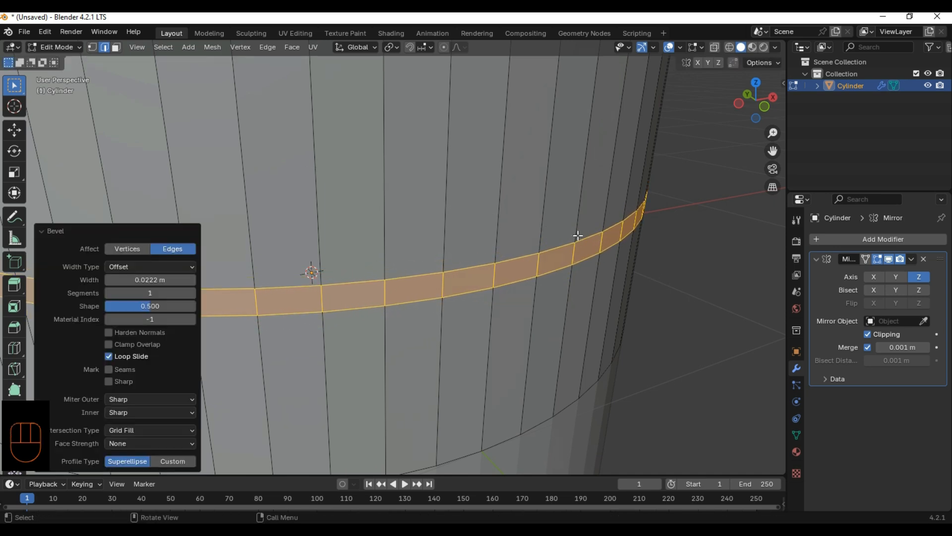
Loop-select the narrow beveled face band and extrude it outward along its normals by about 0.016 m
scroll(576, 248, down, 6)
click(579, 256)
scroll(578, 256, up, 5)
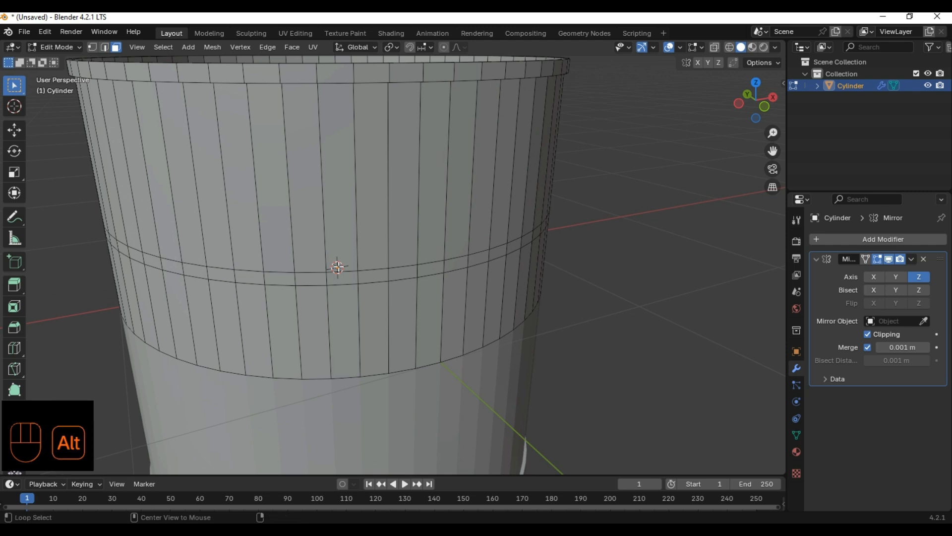
alt+click(354, 275)
middle_drag(605, 257, 536, 283)
scroll(537, 282, up, 1)
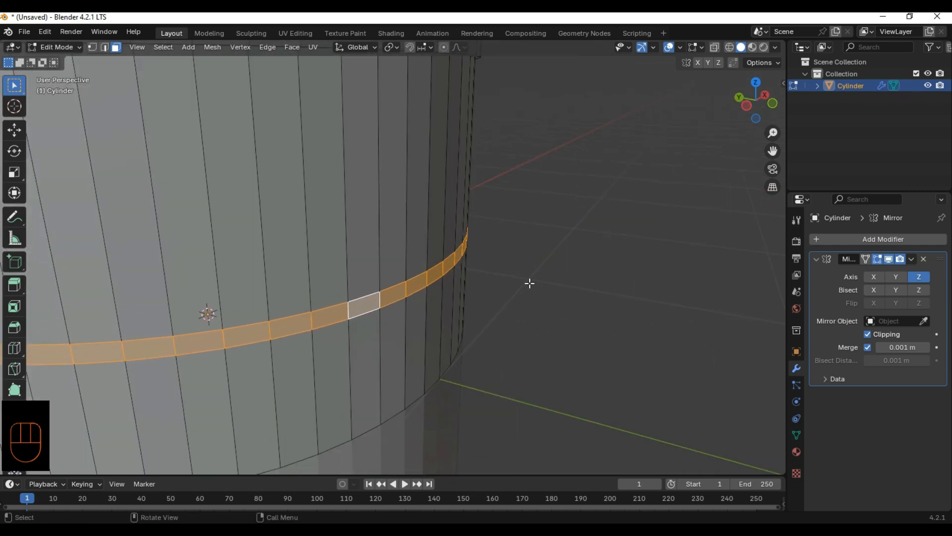
key(alt+e)
click(525, 253)
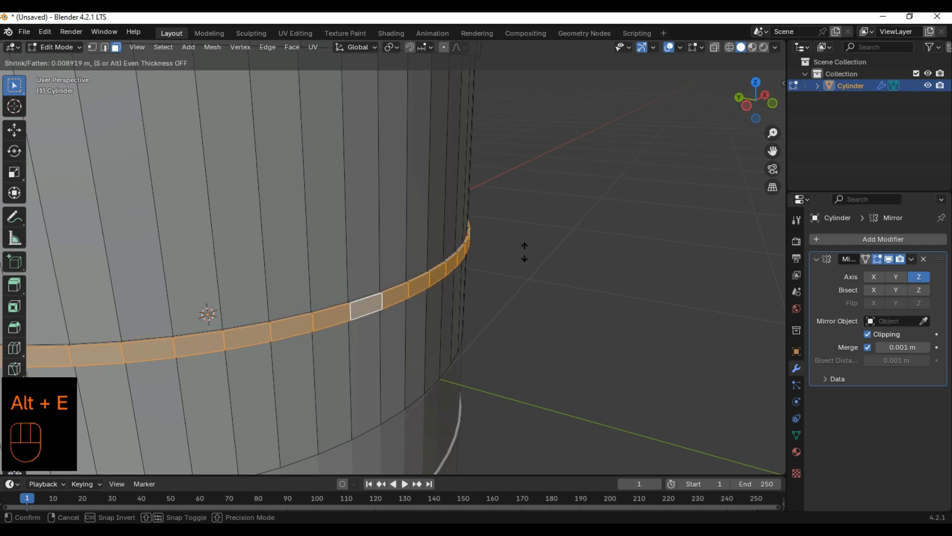
key(shift)
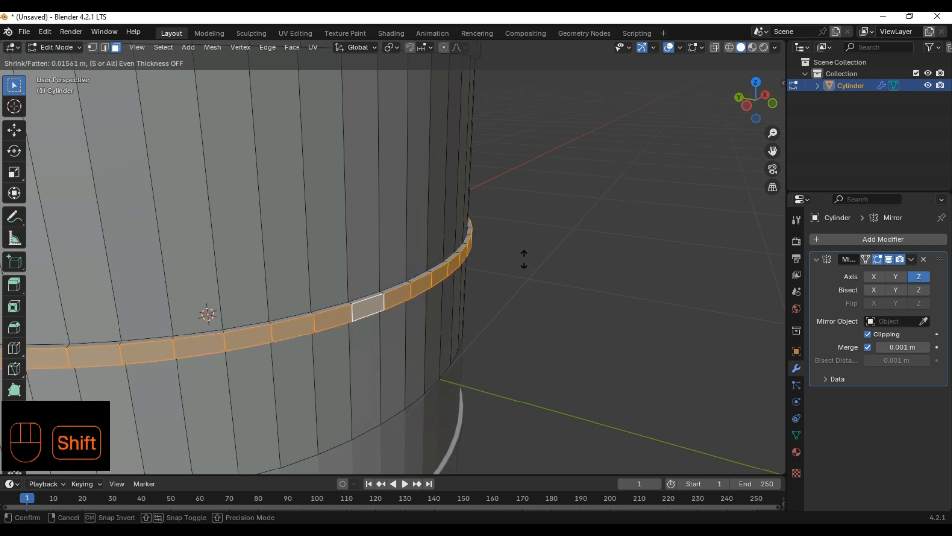
click(521, 259)
Examine the mirrored barrel's rims and ribs by comparing it in Object Mode and Edit Mode
scroll(518, 263, down, 6)
key(Tab)
middle_drag(495, 291, 445, 278)
scroll(444, 282, up, 3)
key(Tab)
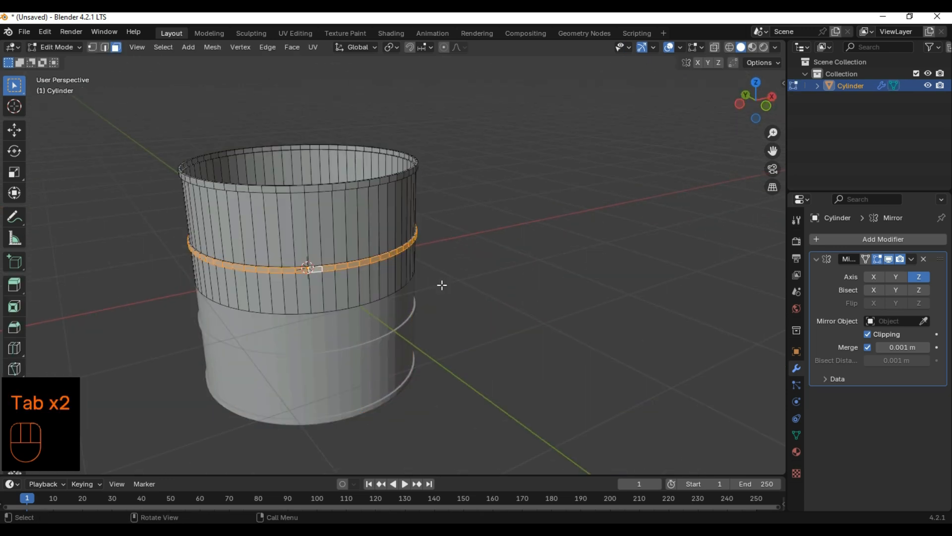
key(Tab)
key(Tab)
key(Tab)
key(Tab)
key(Tab)
key(Tab)
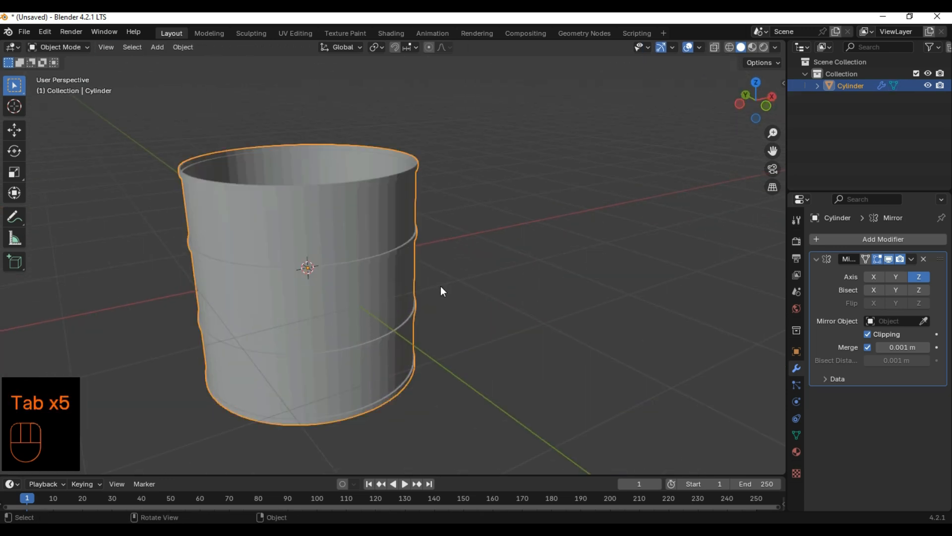
Deselect the rib faces, check the barrel from above, and return to Object Mode
scroll(439, 286, up, 2)
click(510, 299)
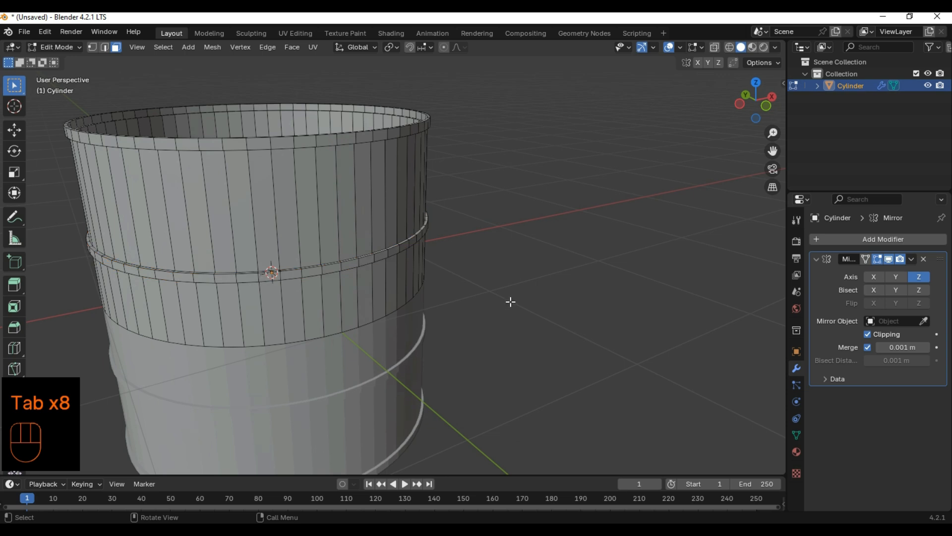
scroll(567, 253, up, 3)
scroll(348, 178, down, 3)
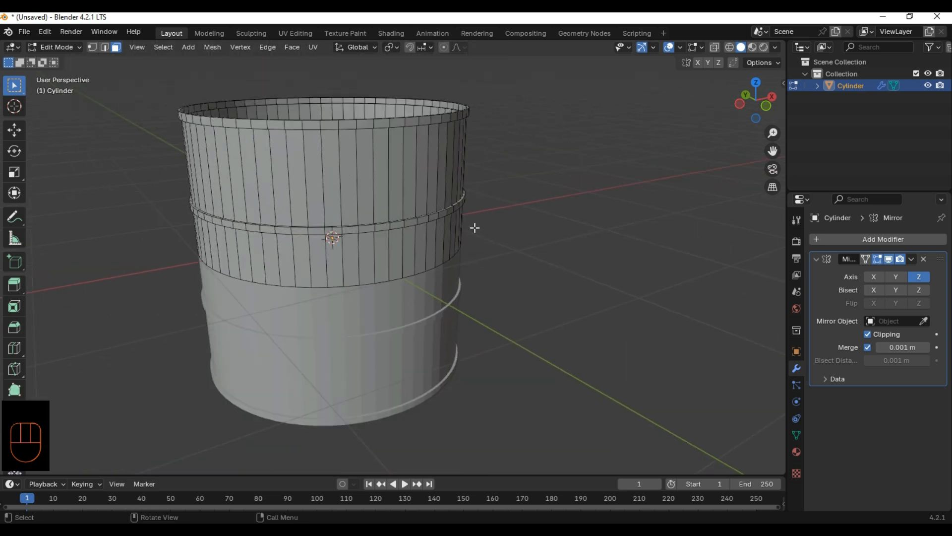
middle_drag(475, 228, 478, 318)
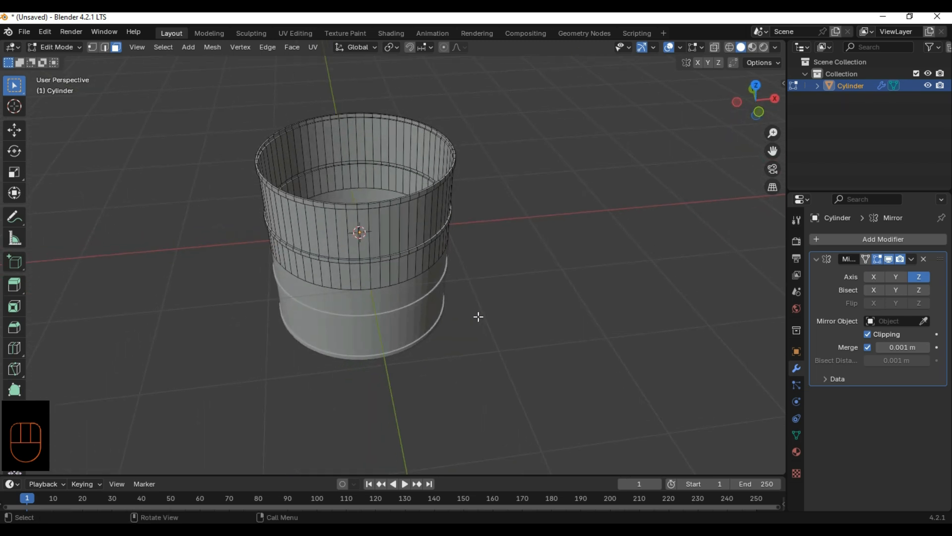
scroll(478, 319, up, 3)
key(Tab)
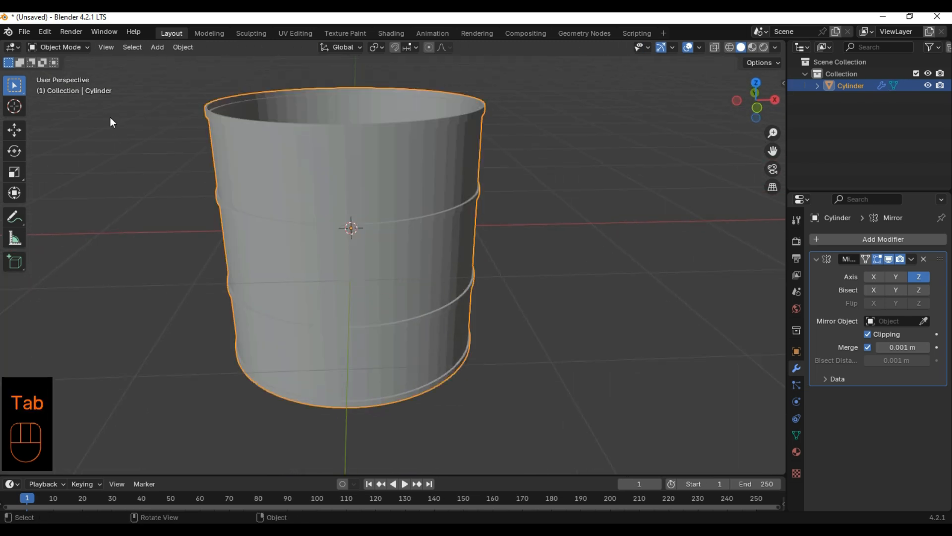
Scale the barrel along the Z axis by a factor of about 1.386
scroll(379, 189, down, 3)
middle_drag(379, 188, 445, 224)
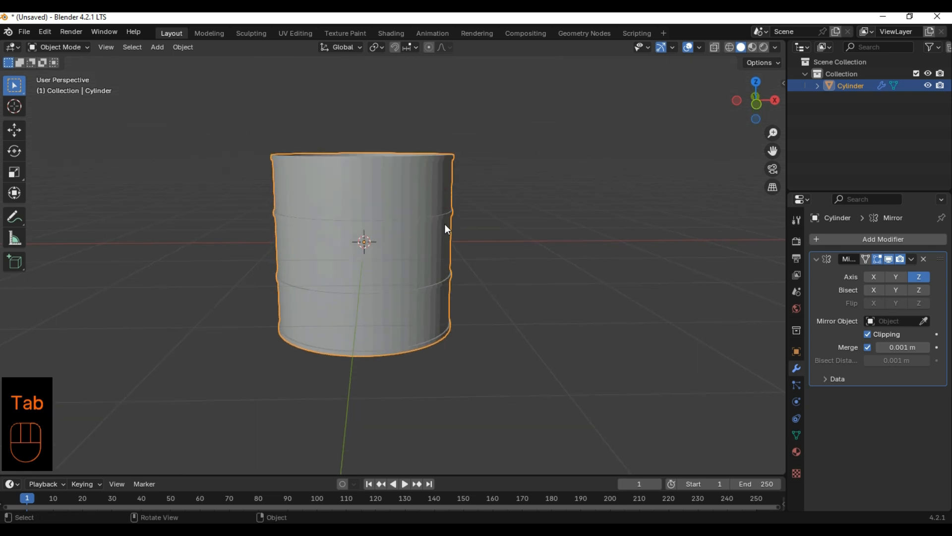
key(s)
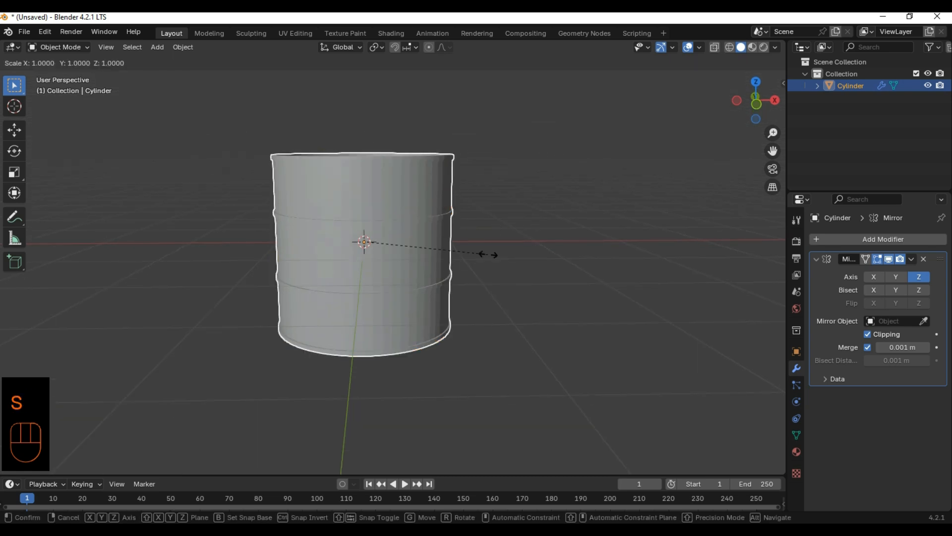
key(z)
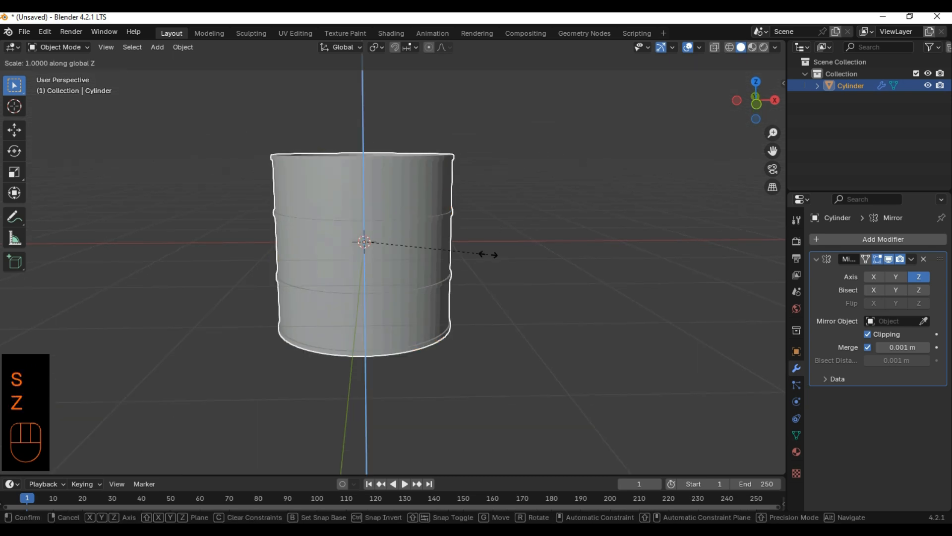
click(530, 255)
scroll(537, 253, down, 3)
middle_drag(536, 253, 544, 333)
scroll(541, 347, up, 5)
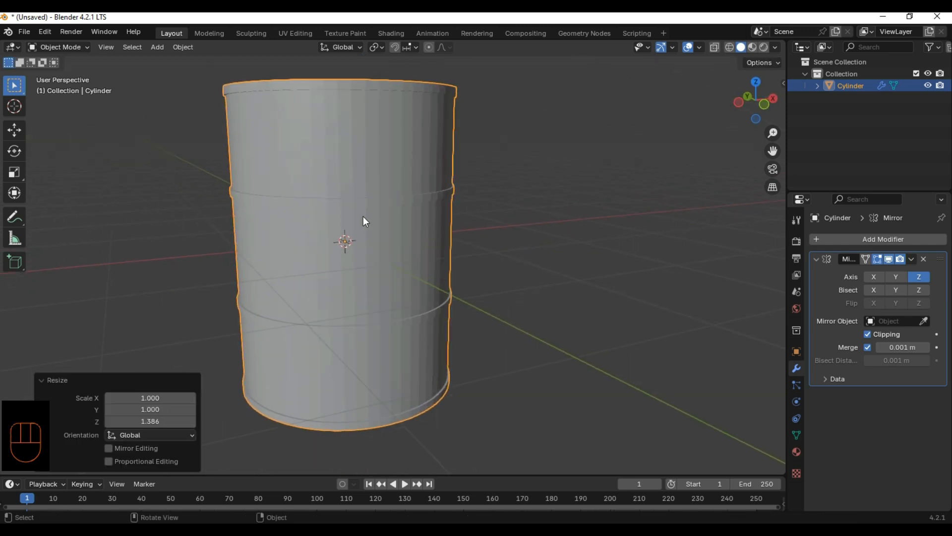
Apply Shade Auto Smooth at a 30° angle to the barrel and deselect it
key(Tab)
key(Tab)
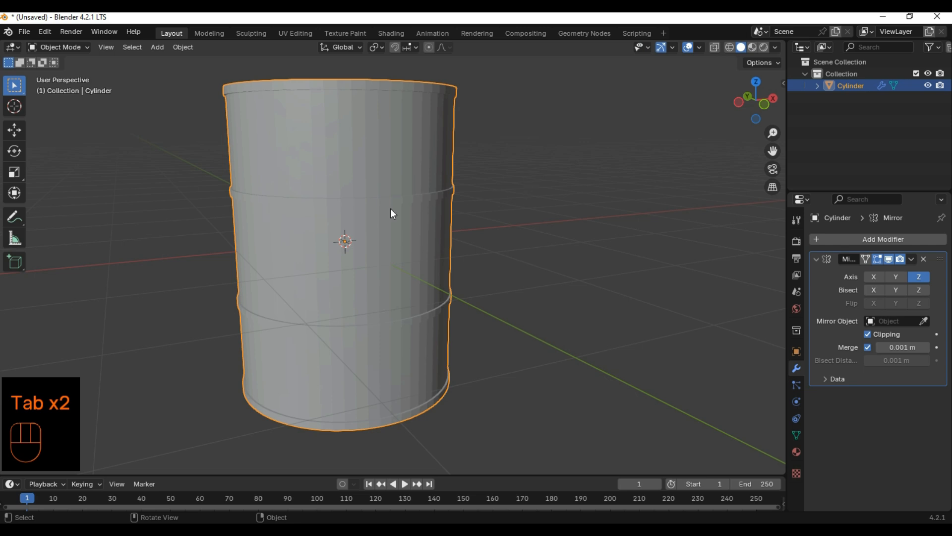
scroll(391, 211, up, 2)
shift+middle_drag(421, 260, 382, 204)
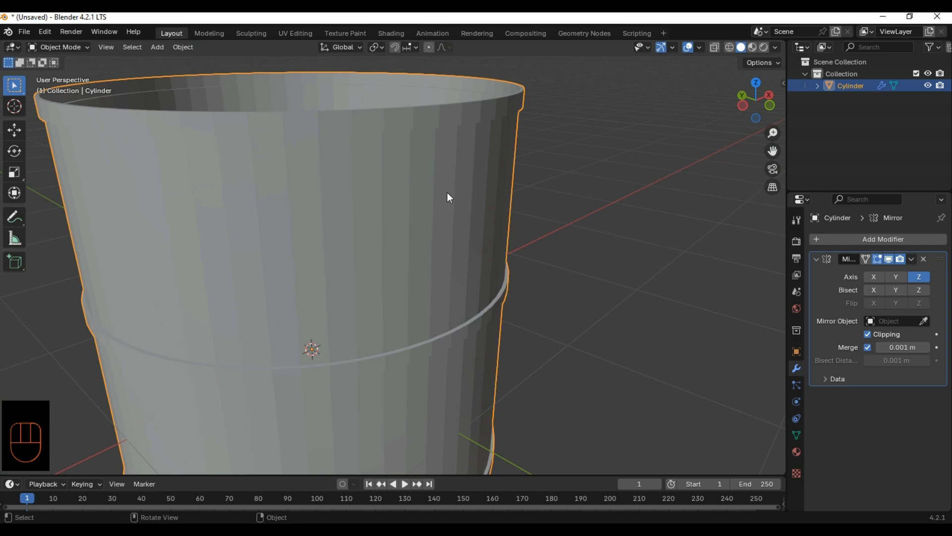
scroll(536, 291, down, 4)
shift+middle_drag(485, 379, 519, 323)
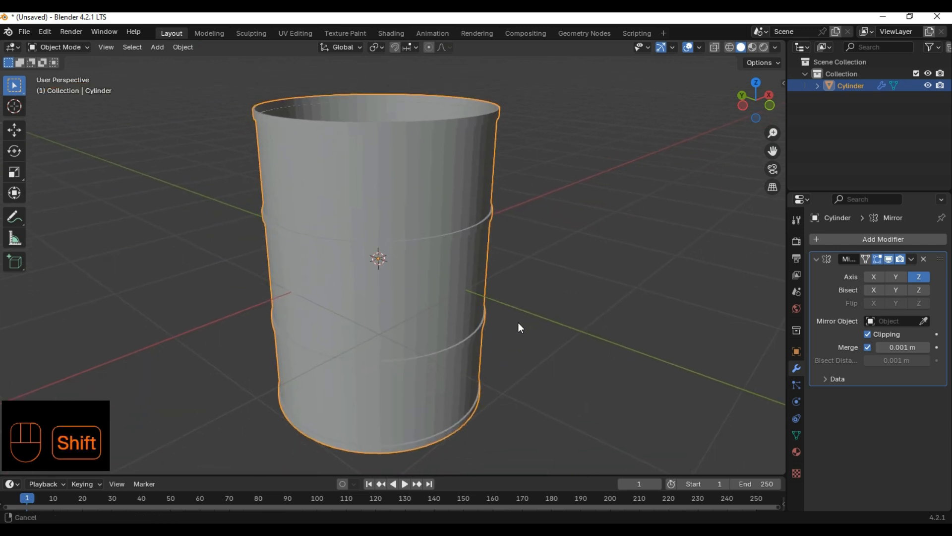
right_click(376, 257)
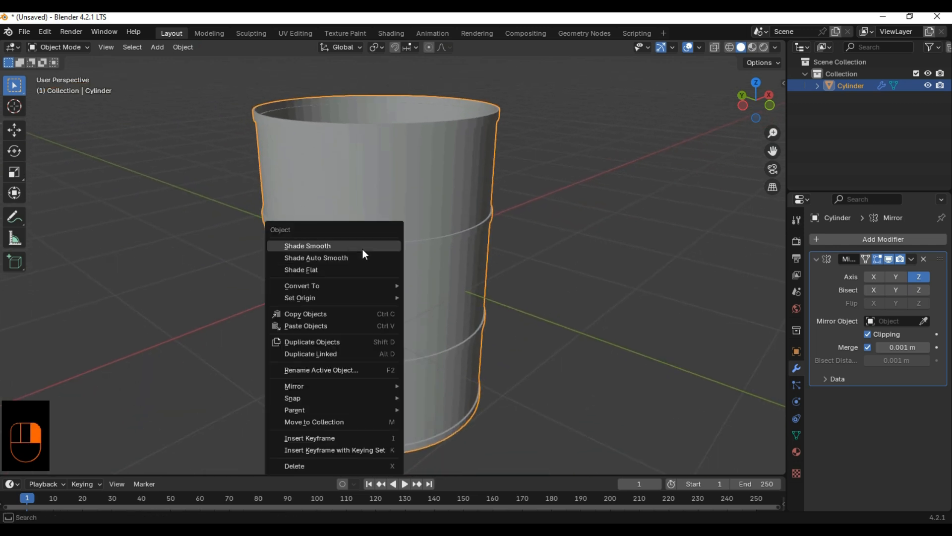
click(354, 255)
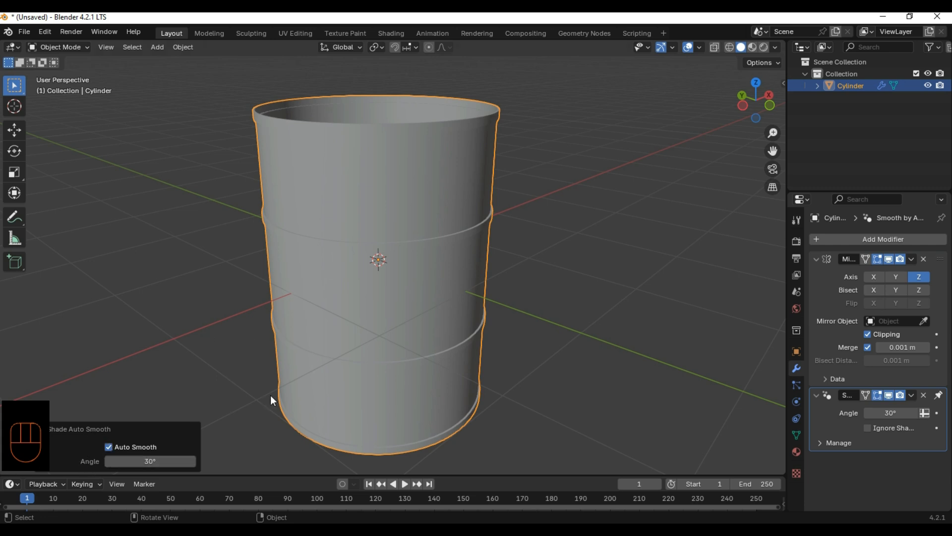
scroll(274, 397, up, 1)
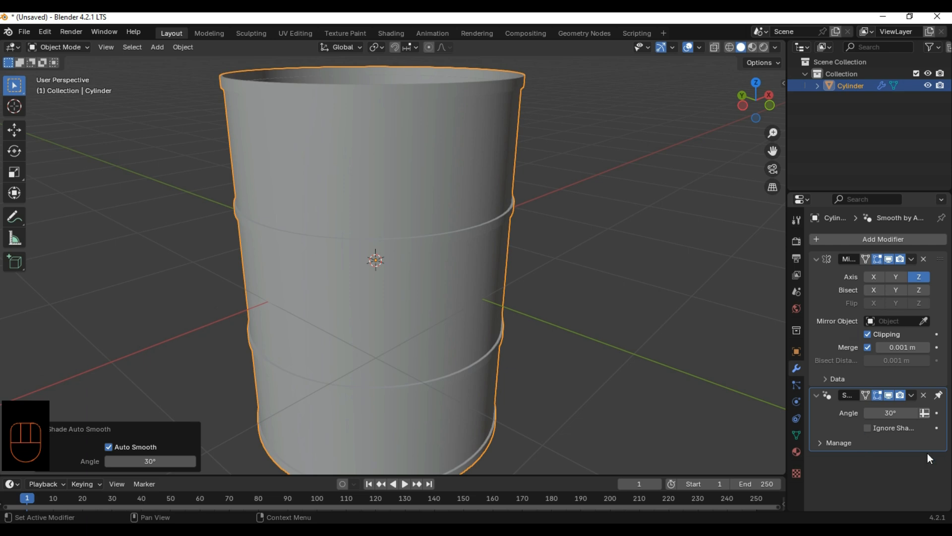
click(206, 238)
Enter Edit Mode with edge selection and loop-select the inner edge of the barrel's top rim
scroll(427, 224, down, 3)
middle_drag(428, 224, 495, 341)
scroll(425, 243, up, 5)
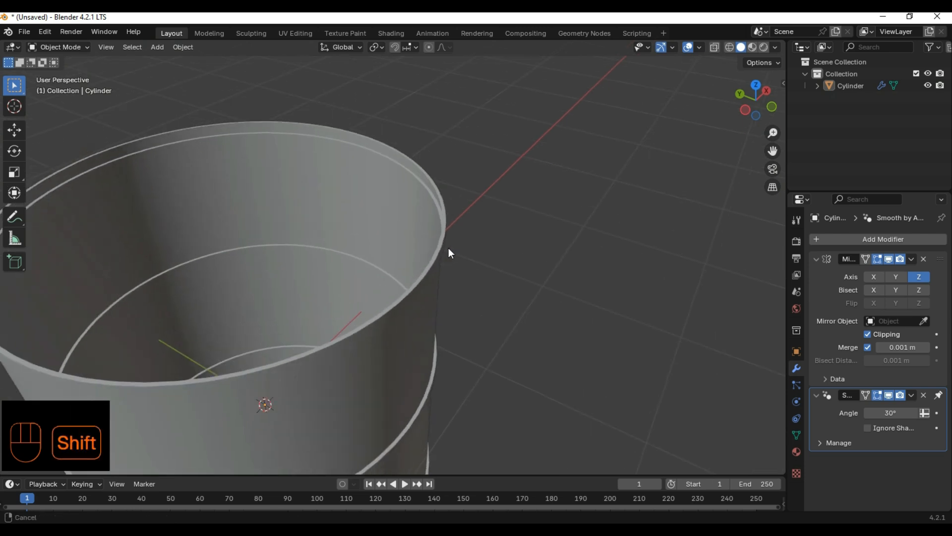
shift+middle_drag(449, 253, 433, 270)
click(58, 48)
click(63, 70)
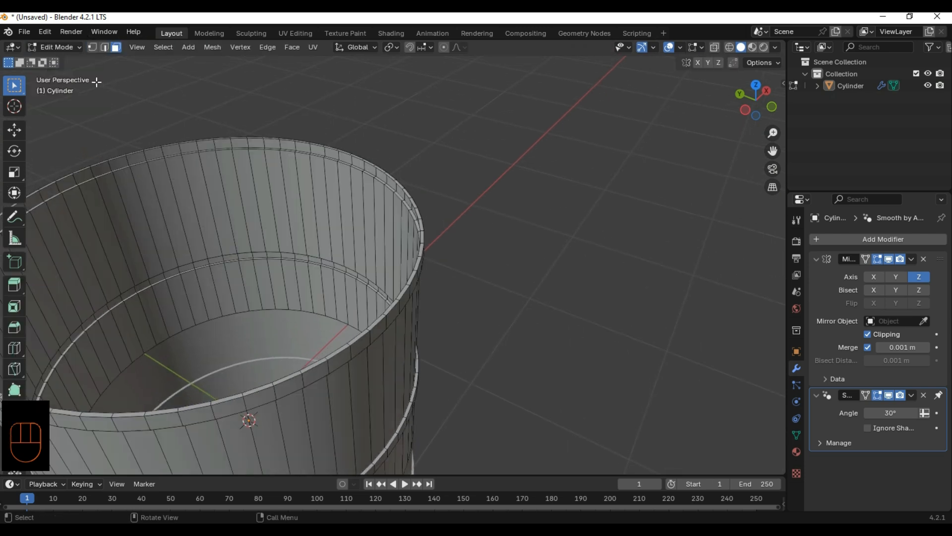
scroll(404, 195, up, 4)
scroll(404, 195, up, 2)
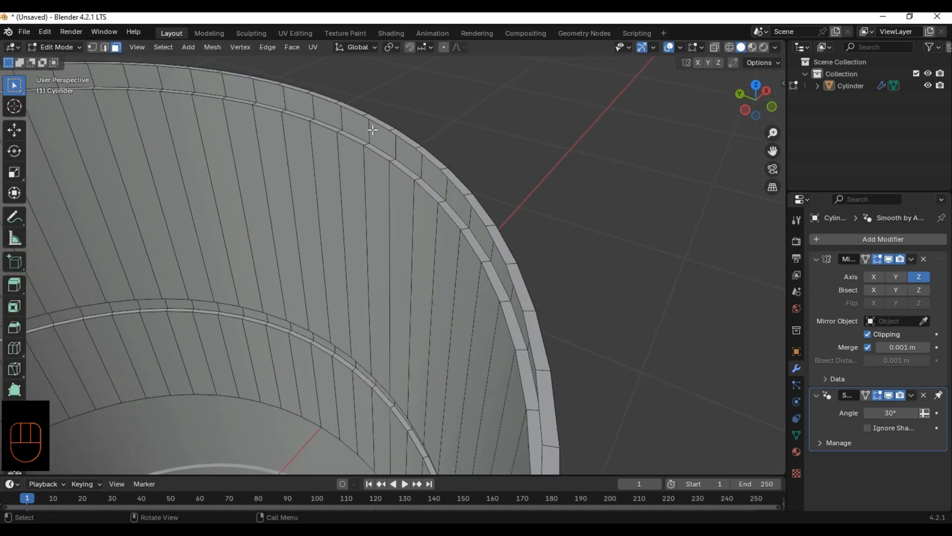
click(105, 48)
alt+click(407, 142)
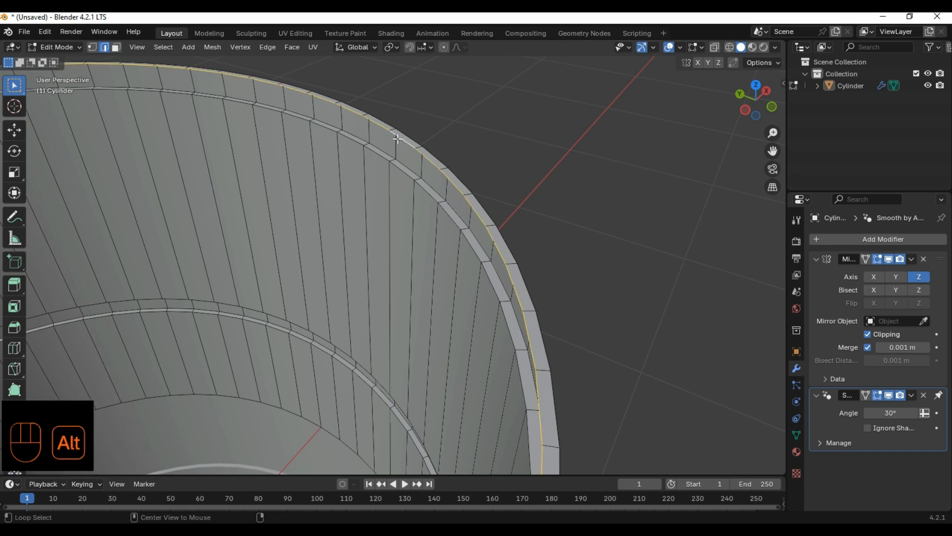
alt+click(395, 151)
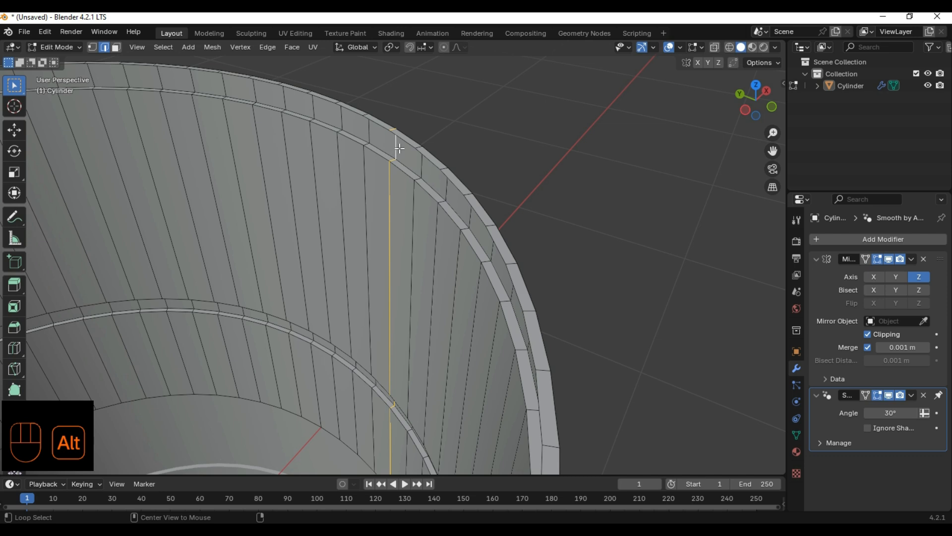
alt+click(413, 146)
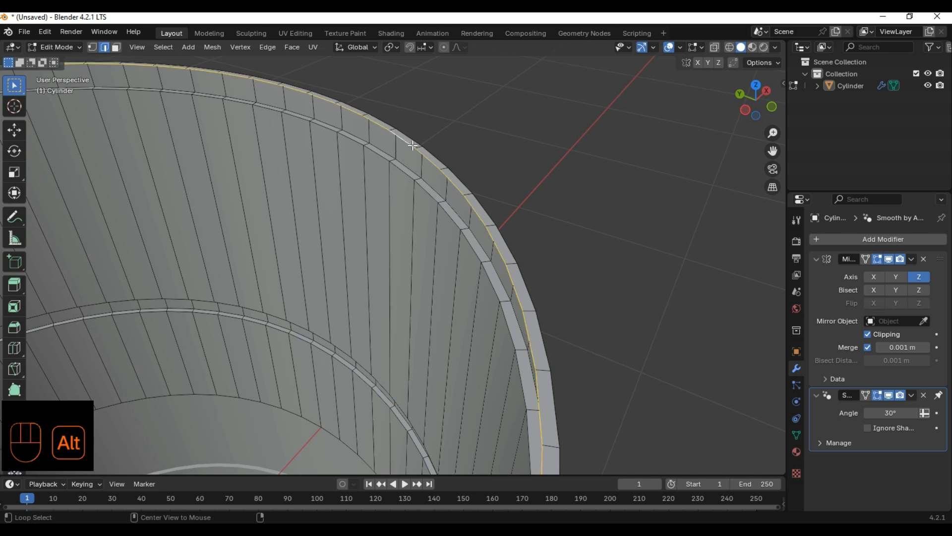
Grid Fill the selected top rim loop with a span of 16 and view the barrel from directly above
scroll(415, 163, down, 4)
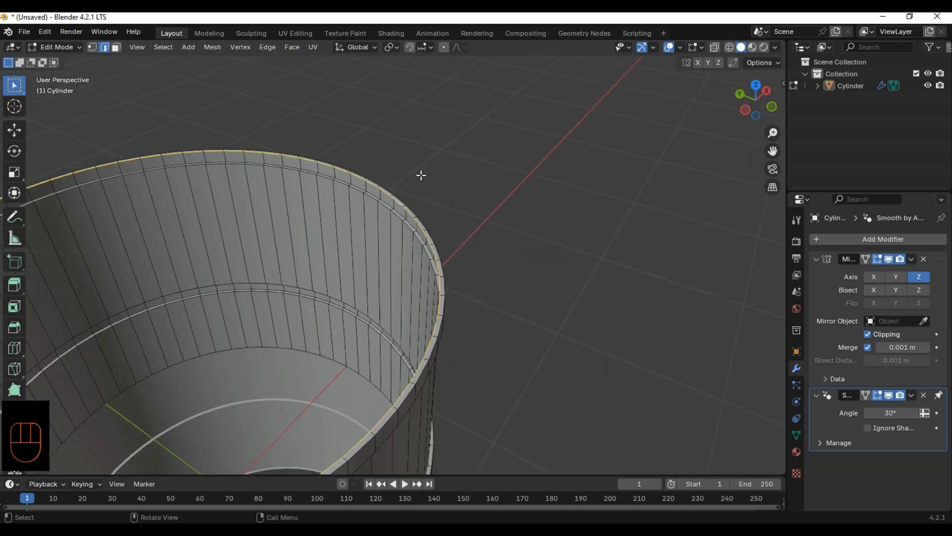
scroll(451, 236, down, 1)
shift+middle_drag(438, 253, 457, 181)
middle_drag(458, 181, 458, 208)
shift+middle_drag(459, 209, 458, 253)
scroll(459, 254, up, 3)
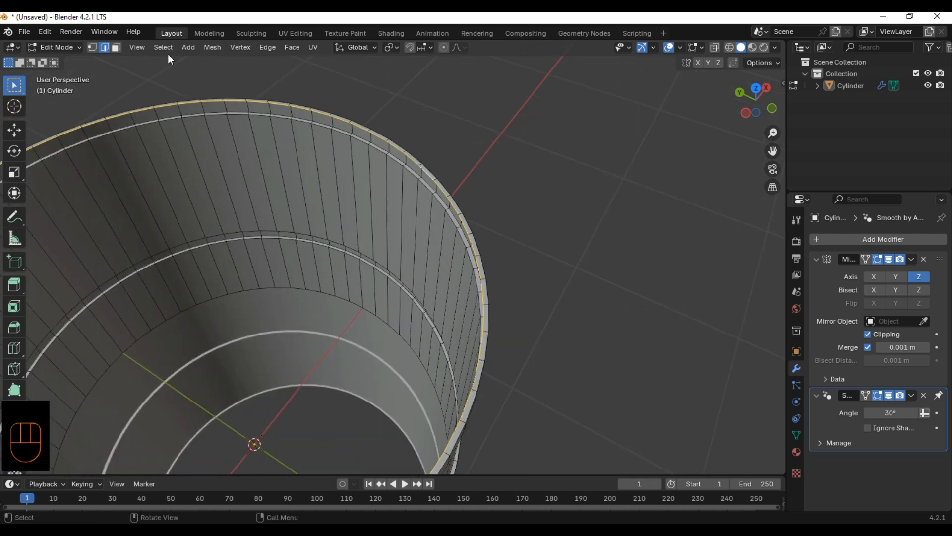
click(289, 48)
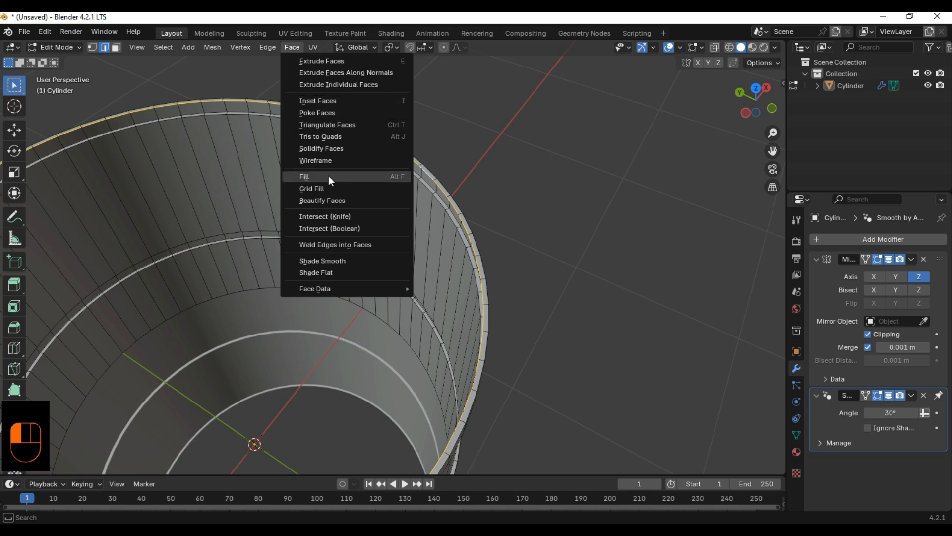
click(312, 189)
scroll(315, 185, down, 5)
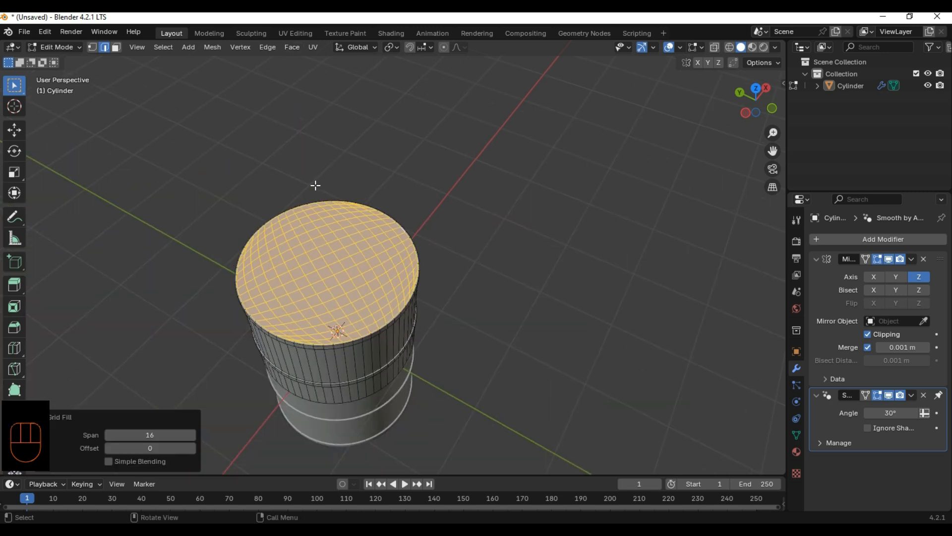
key(KP_7)
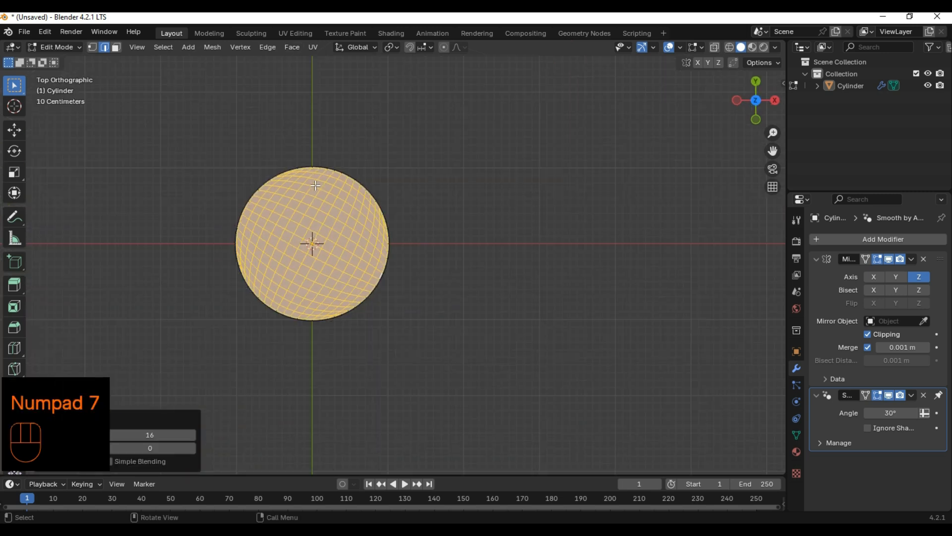
scroll(317, 185, up, 2)
shift+middle_drag(318, 184, 414, 205)
scroll(411, 206, up, 2)
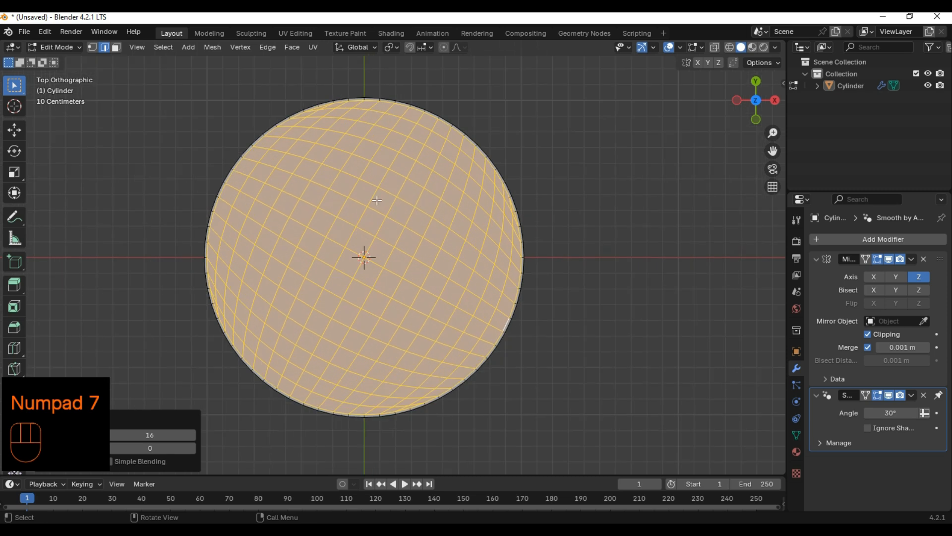
Check the Emulate Numpad option in the Input preferences, then close the preferences
click(47, 31)
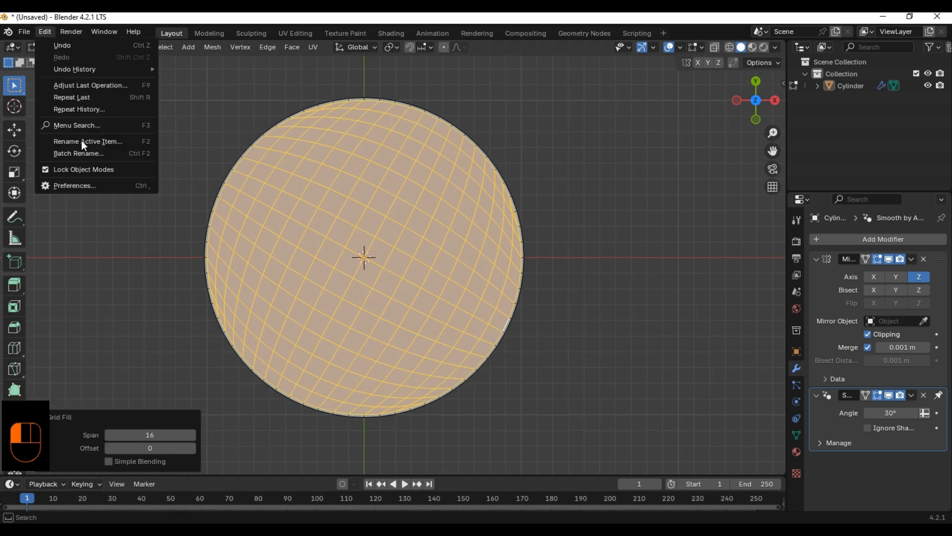
click(82, 183)
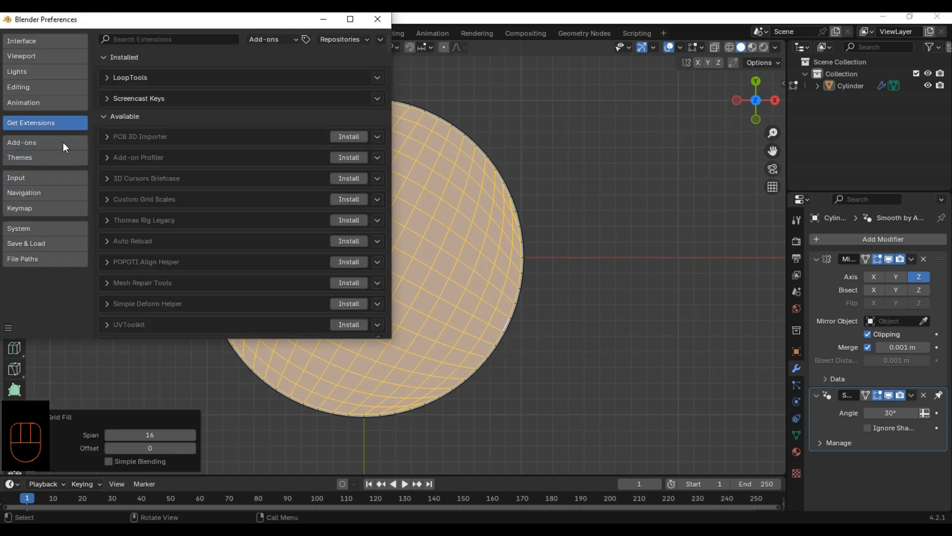
click(24, 177)
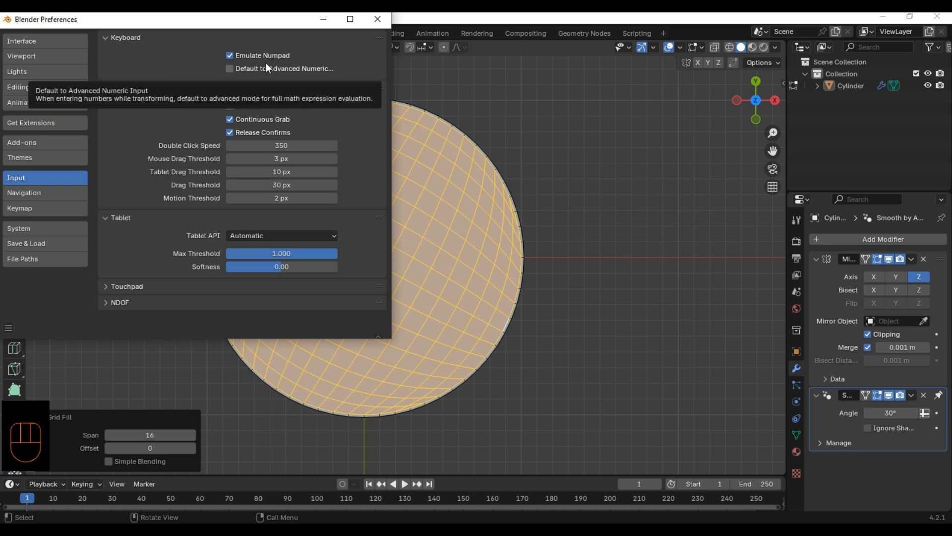
click(376, 21)
Set the Grid Fill offset to 5 to align the lid's grid with the X and Y axes
scroll(527, 257, up, 1)
scroll(507, 136, down, 1)
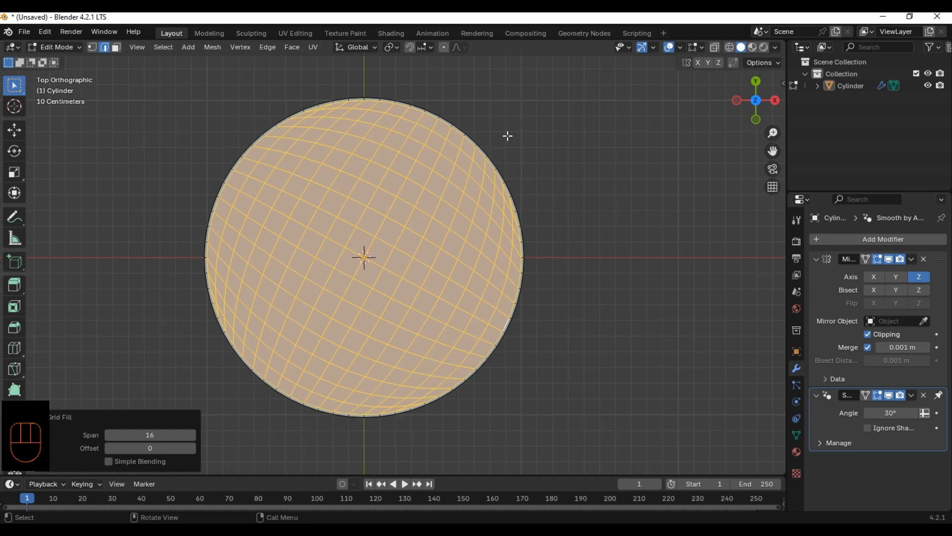
scroll(414, 258, up, 1)
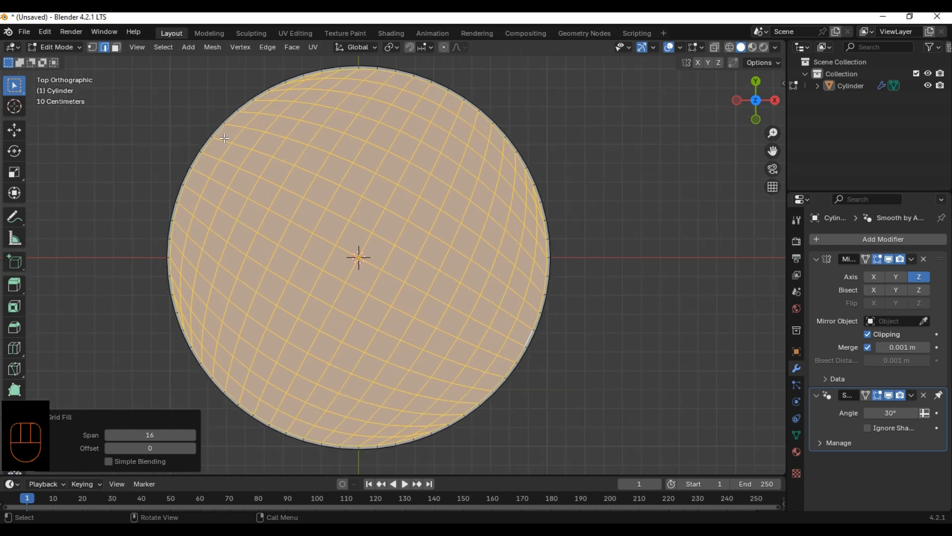
scroll(414, 363, down, 1)
scroll(446, 164, up, 1)
click(193, 449)
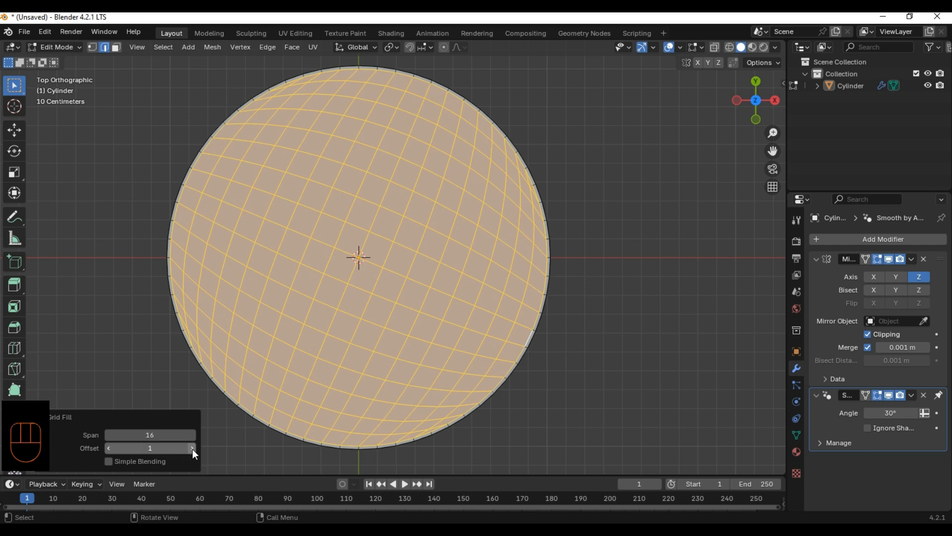
click(193, 449)
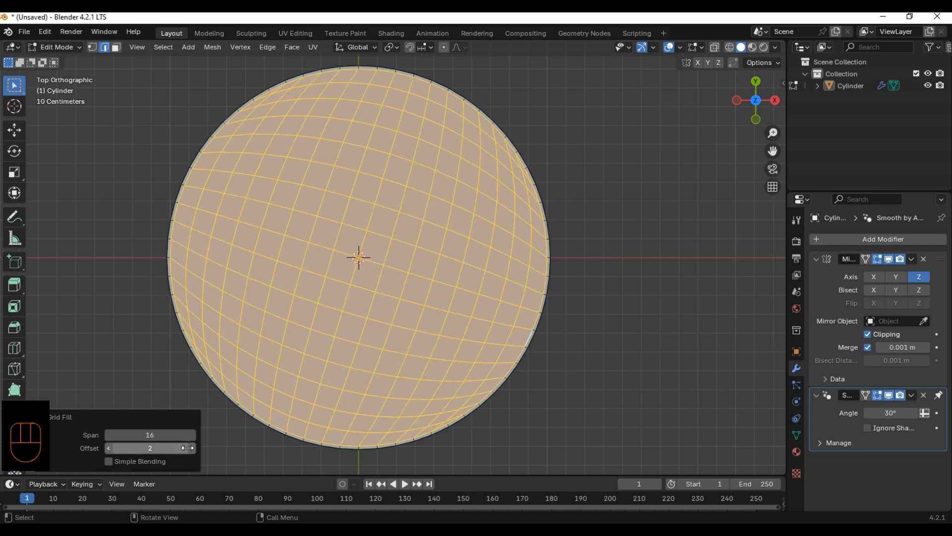
click(188, 448)
click(192, 450)
click(204, 452)
click(193, 450)
click(192, 449)
click(192, 449)
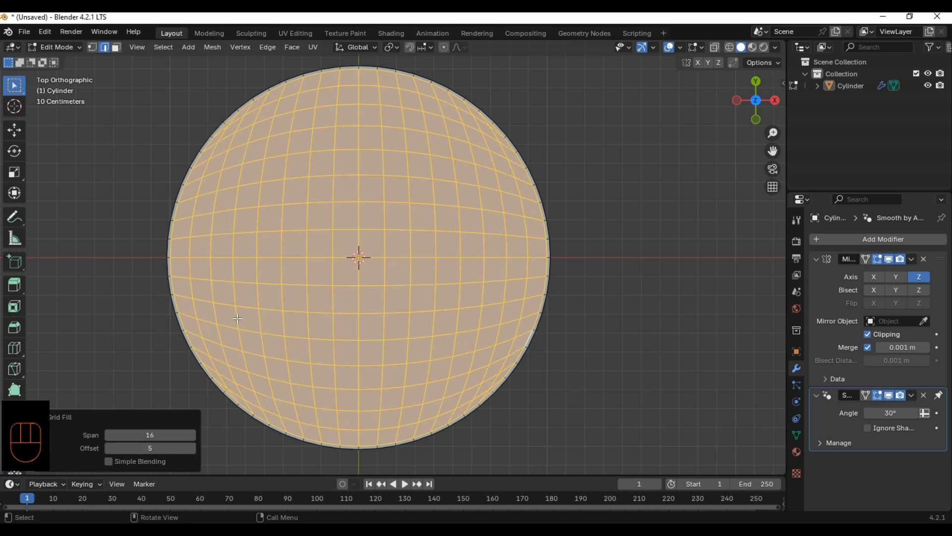
Examine the grid-filled lid and its rim in perspective, clearing the face selection and restoring it
middle_drag(570, 423, 576, 328)
scroll(622, 303, down, 5)
scroll(557, 299, up, 6)
click(583, 174)
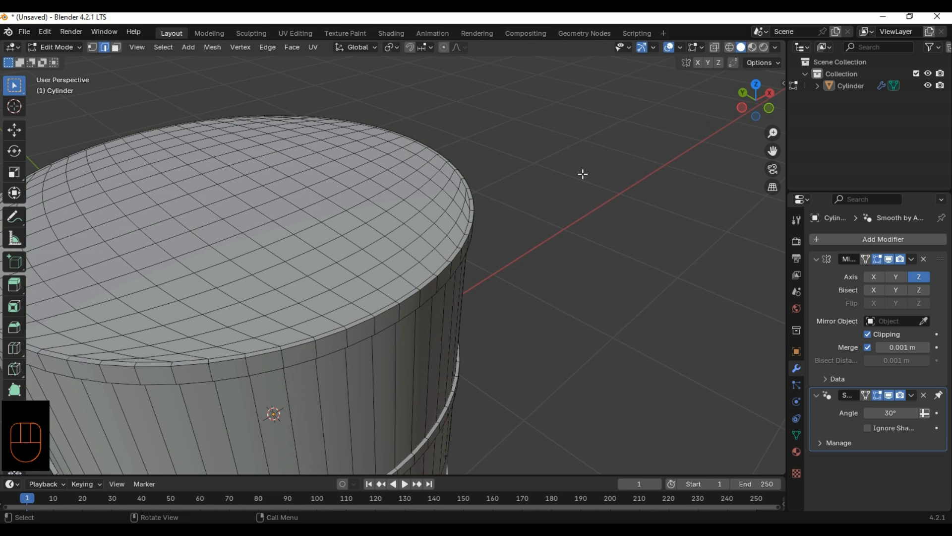
key(ctrl+z)
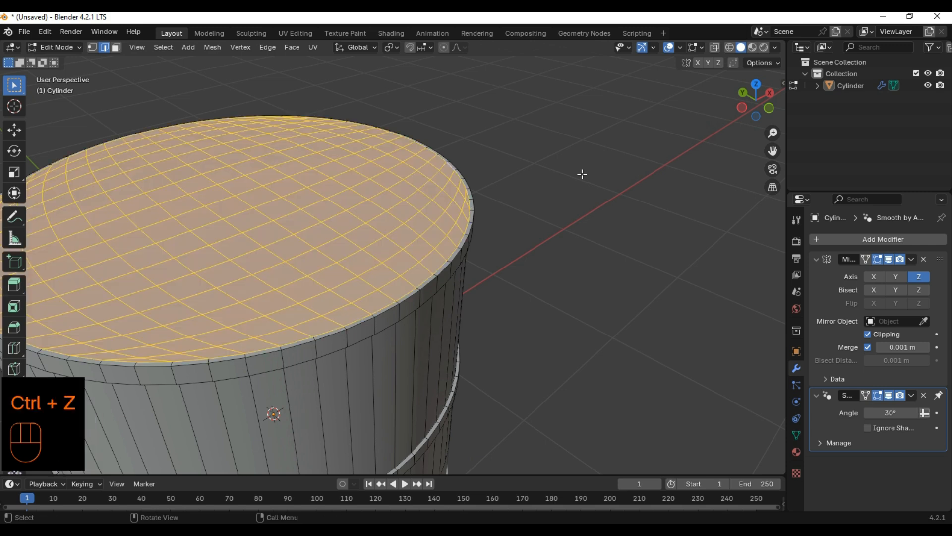
scroll(496, 198, down, 3)
scroll(495, 197, up, 5)
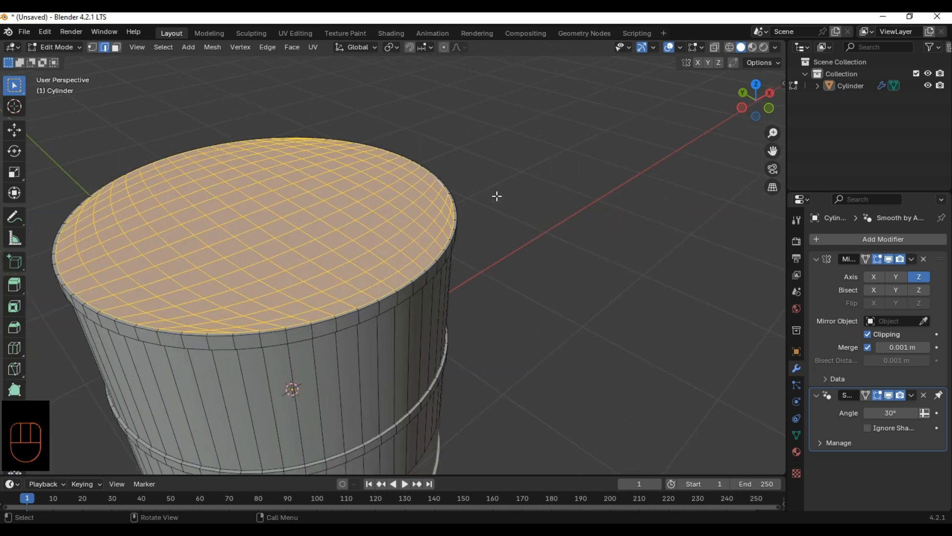
scroll(285, 195, down, 4)
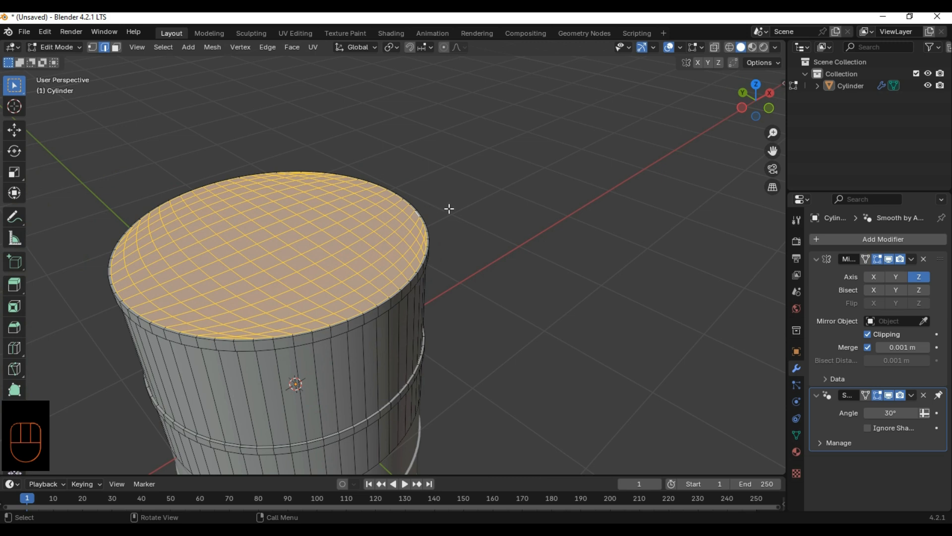
scroll(513, 187, up, 3)
scroll(513, 187, up, 1)
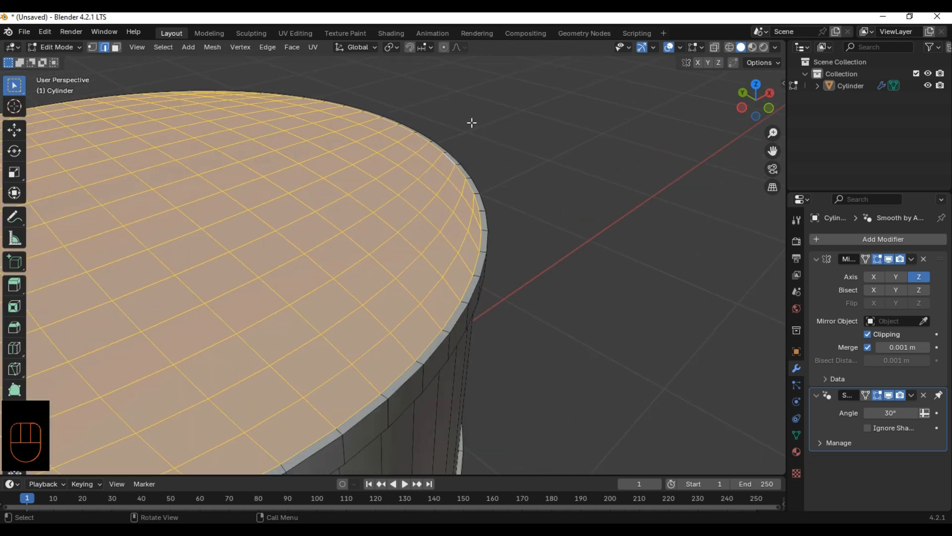
Extrude the selected lid faces downward along global Z by about 0.052 m to recess the lid below the rim
shift+middle_drag(469, 122, 573, 142)
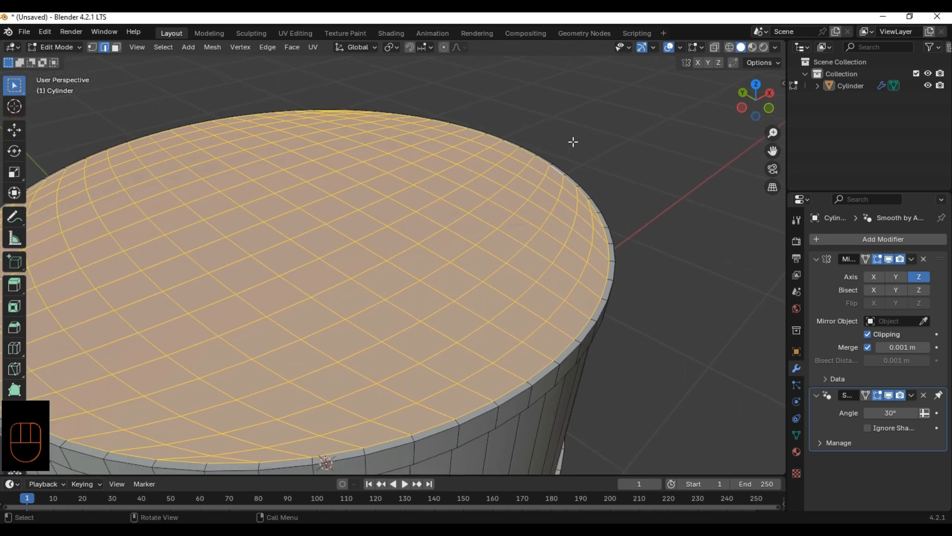
shift+middle_drag(606, 261, 589, 215)
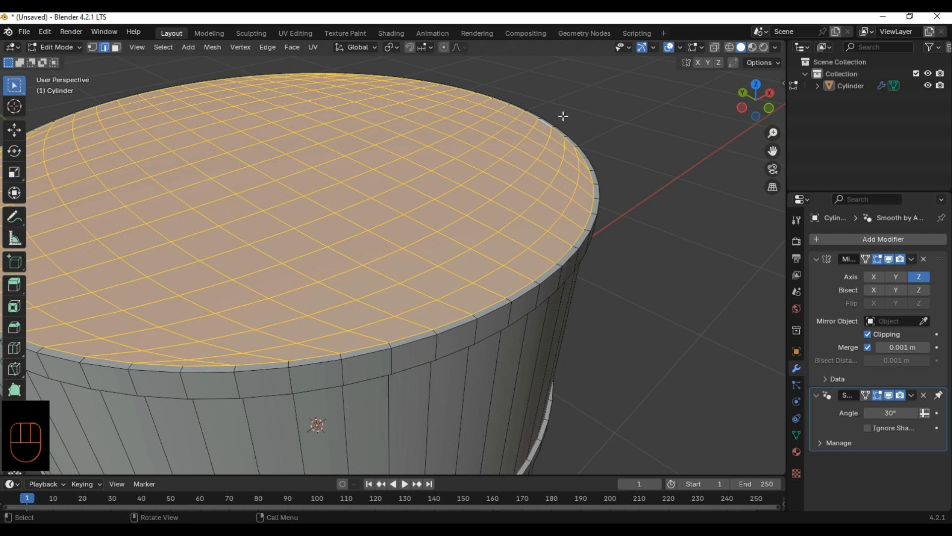
key(e)
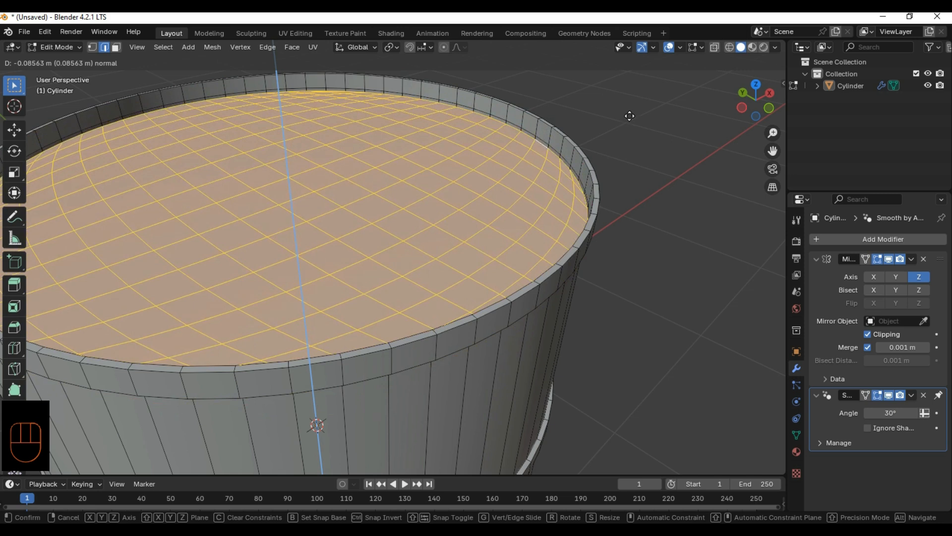
key(z)
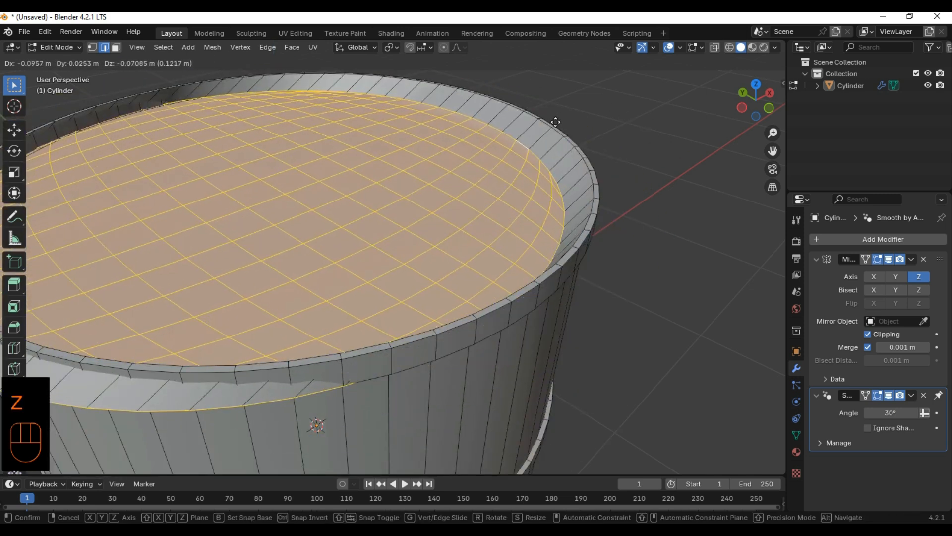
key(z)
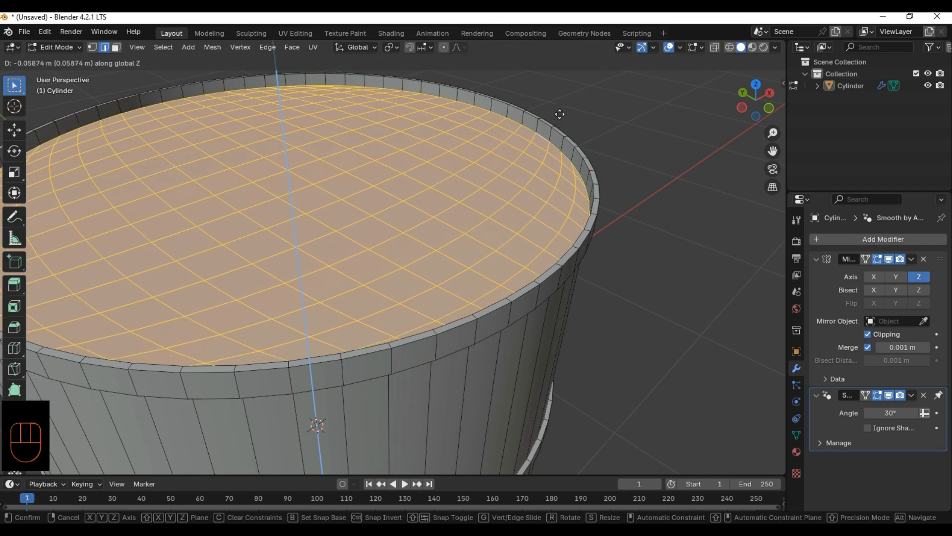
click(560, 113)
scroll(570, 198, down, 6)
mouse_move(533, 258)
middle_down()
mouse_move(511, 143)
mouse_move(535, 98)
mouse_move(536, 249)
middle_up()
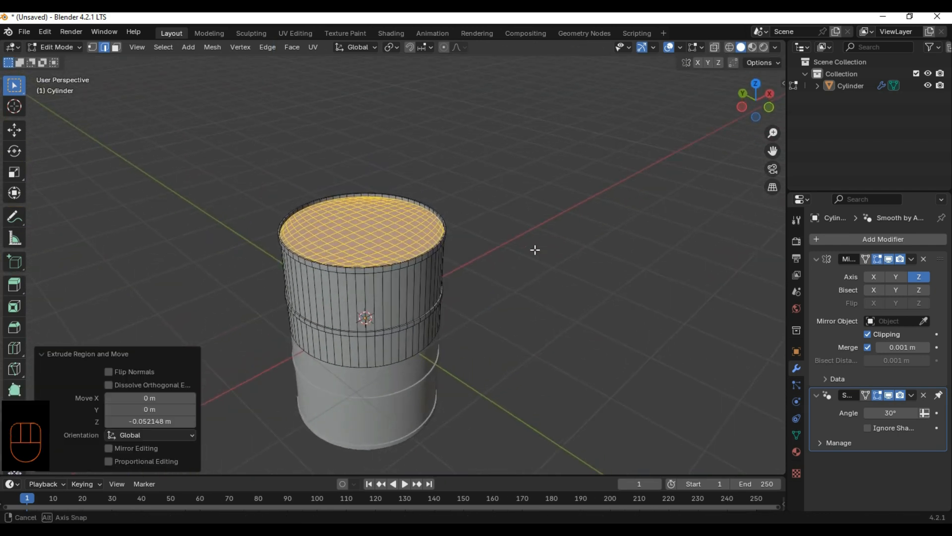
scroll(558, 253, up, 3)
scroll(534, 249, up, 3)
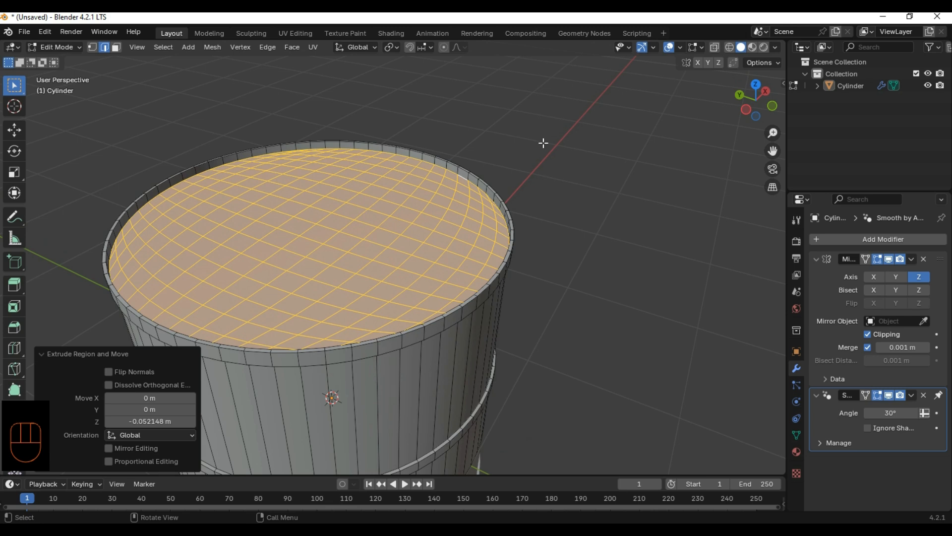
Check the barrel with its recessed lid in Object Mode and undo the most recent changes
scroll(544, 142, down, 1)
key(Tab)
scroll(556, 248, down, 5)
mouse_move(563, 303)
middle_down()
mouse_move(565, 224)
mouse_move(612, 141)
mouse_move(572, 270)
mouse_move(572, 302)
middle_up()
key(ctrl+z)
key(ctrl+z)
key(ctrl+z)
key(ctrl+z)
key(ctrl+z)
key(ctrl+z)
key(ctrl+z)
Select the barrel in Object Mode and apply its Mirror modifier
middle_drag(452, 385, 487, 397)
scroll(457, 334, up, 2)
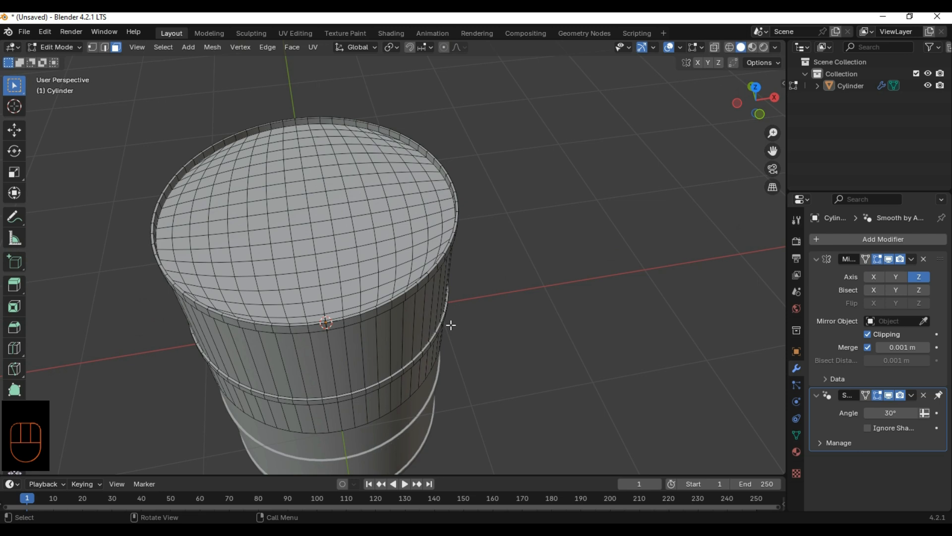
scroll(451, 324, up, 2)
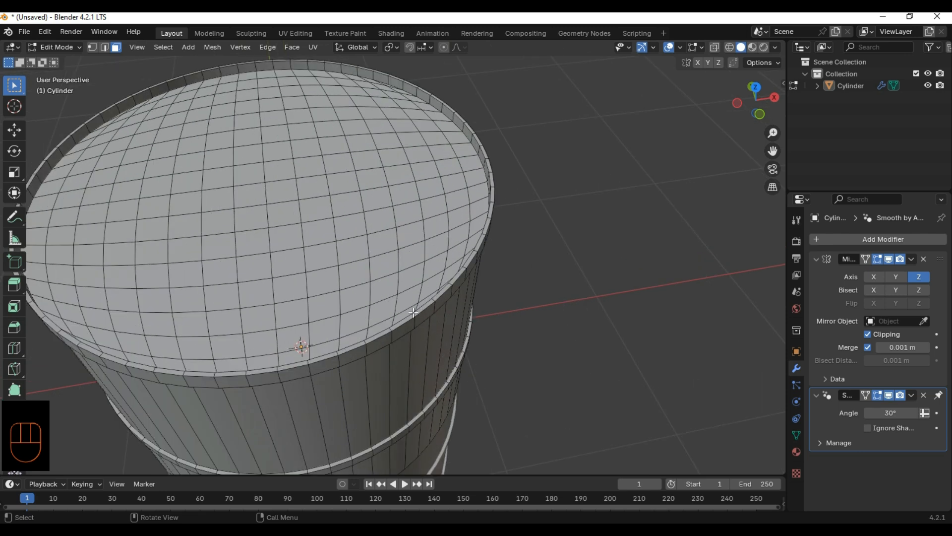
scroll(413, 312, down, 3)
mouse_move(413, 312)
middle_down()
mouse_move(436, 127)
mouse_move(446, 177)
mouse_move(436, 329)
mouse_move(432, 313)
middle_up()
key(Tab)
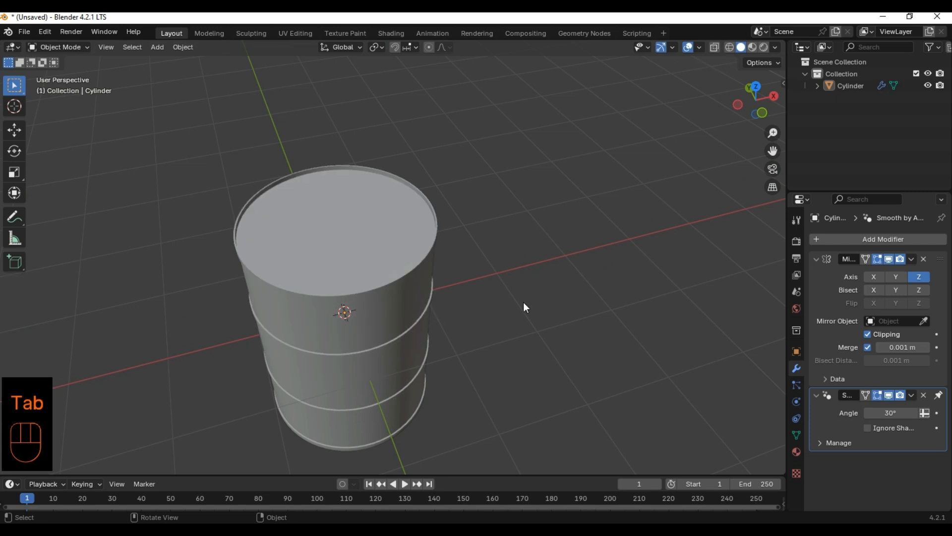
click(296, 309)
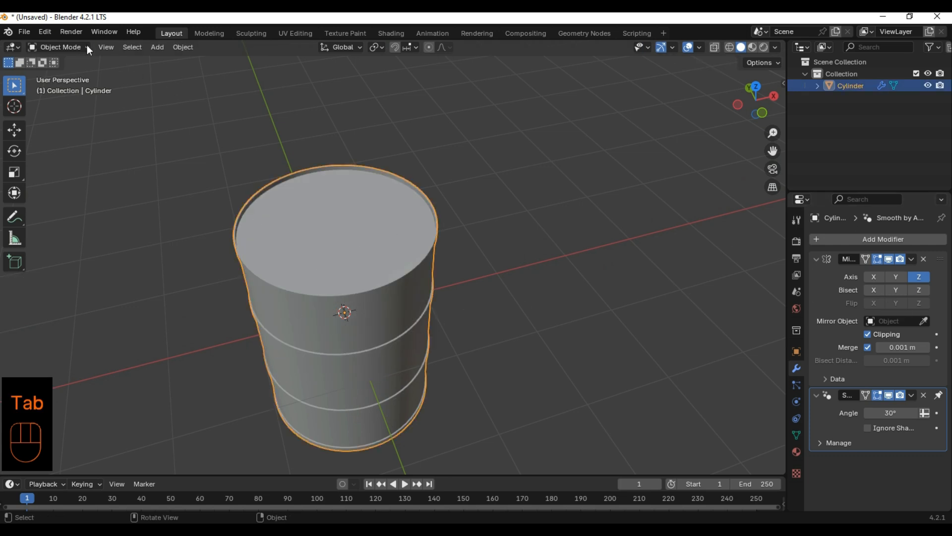
middle_drag(550, 400, 506, 357)
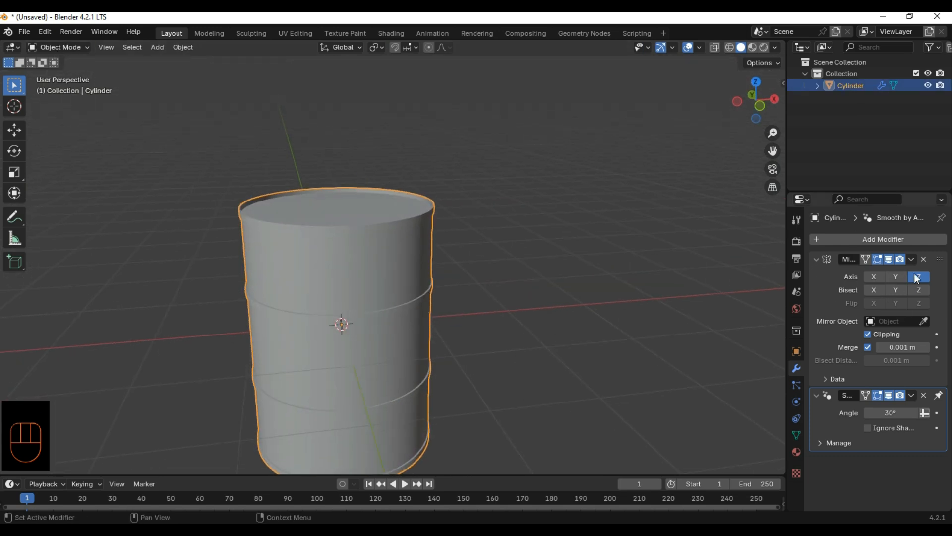
click(912, 259)
click(911, 259)
click(883, 268)
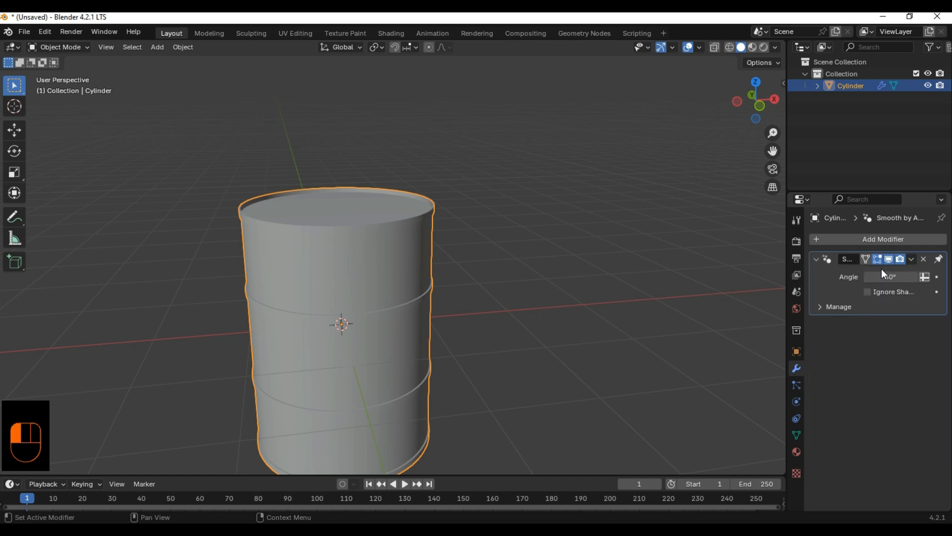
Examine the barrel's full mesh in Edit Mode from below and above, trying out a lid face move and cancelling it
scroll(503, 284, down, 2)
shift+middle_drag(482, 368, 486, 340)
scroll(370, 224, up, 1)
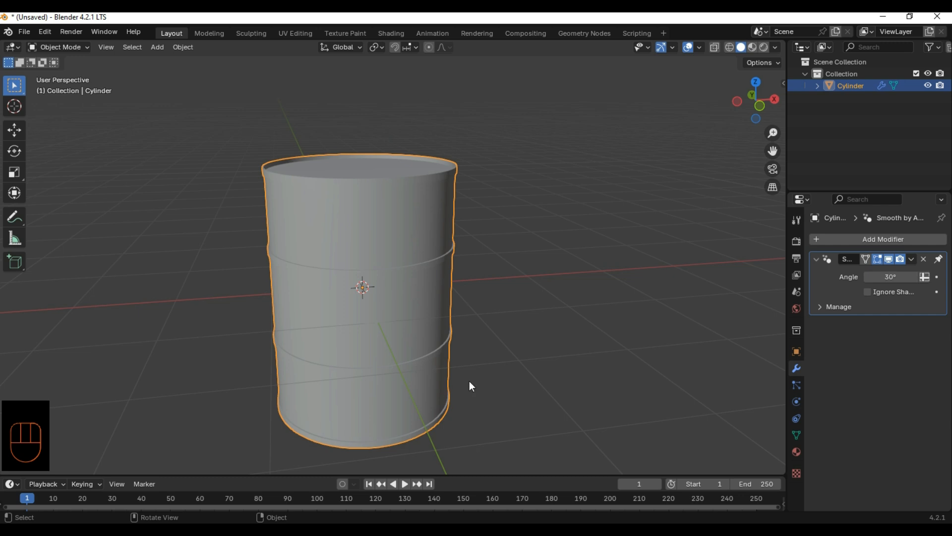
key(Tab)
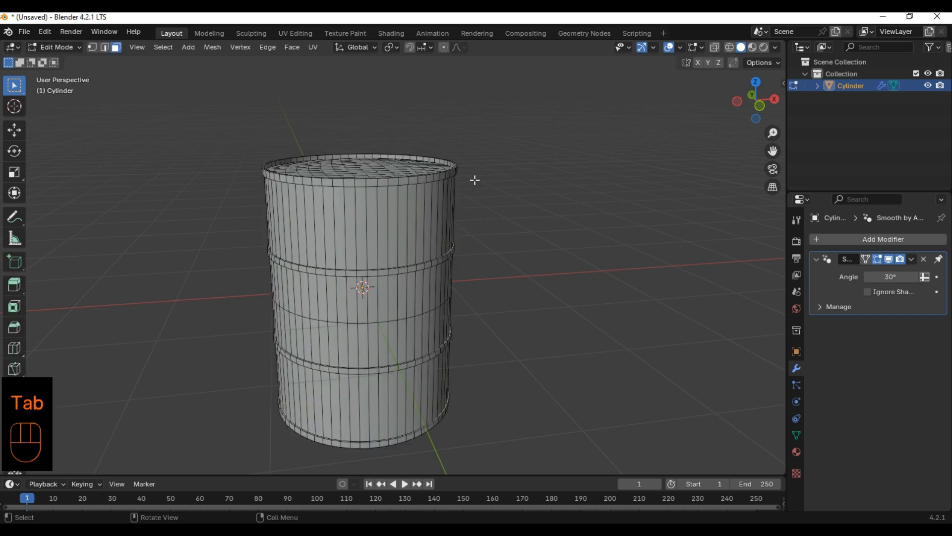
middle_drag(412, 435, 408, 434)
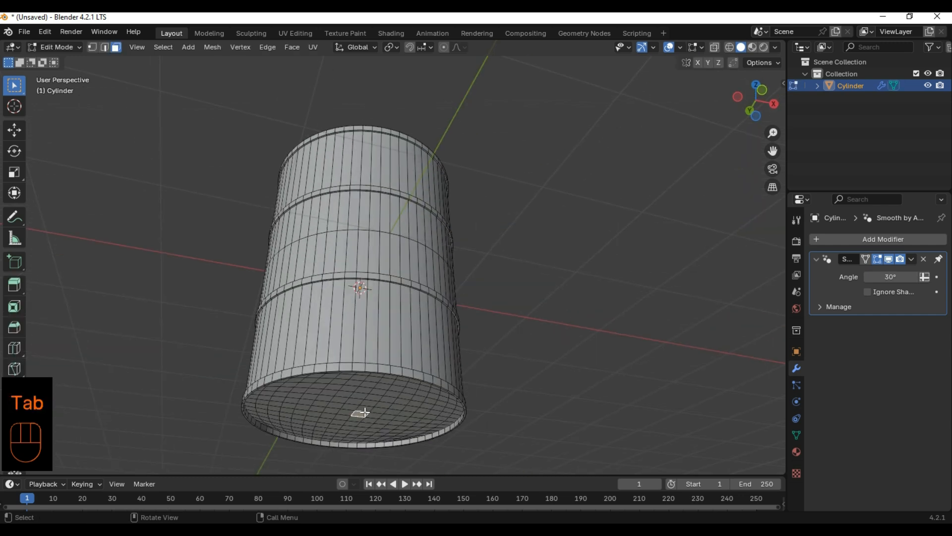
click(374, 395)
alt+click(336, 347)
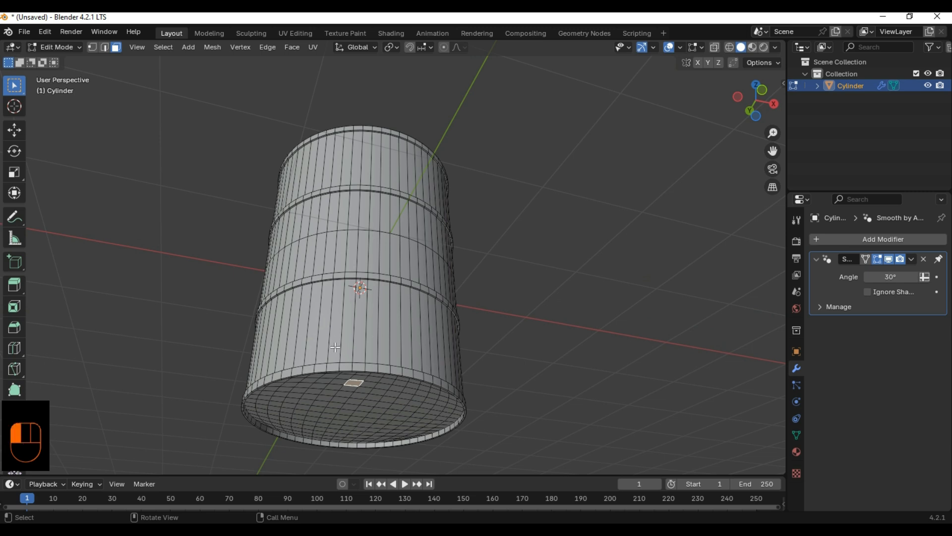
middle_drag(352, 327, 396, 244)
click(385, 195)
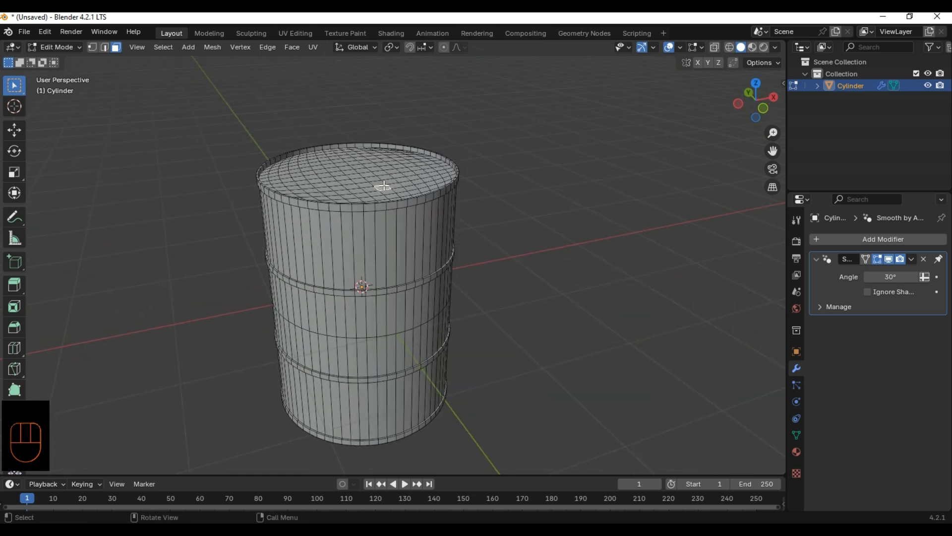
key(g)
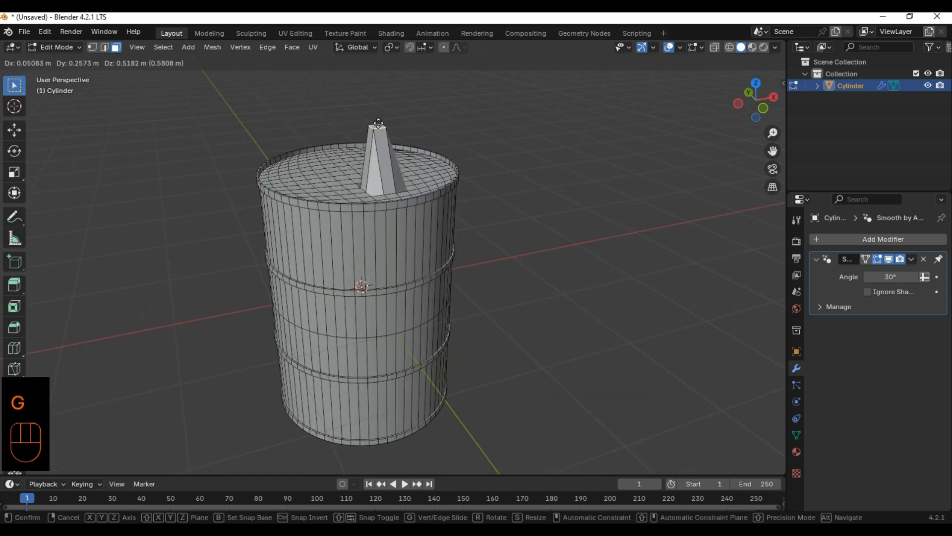
click(430, 198)
key(Tab)
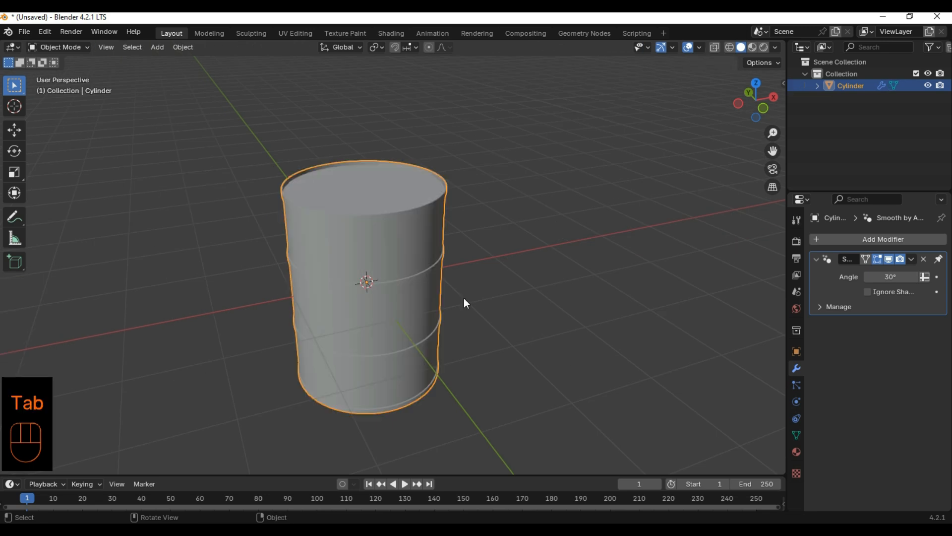
View the lid from directly above in Edit Mode with face selection and clear the selected faces
key(Tab)
scroll(446, 202, up, 2)
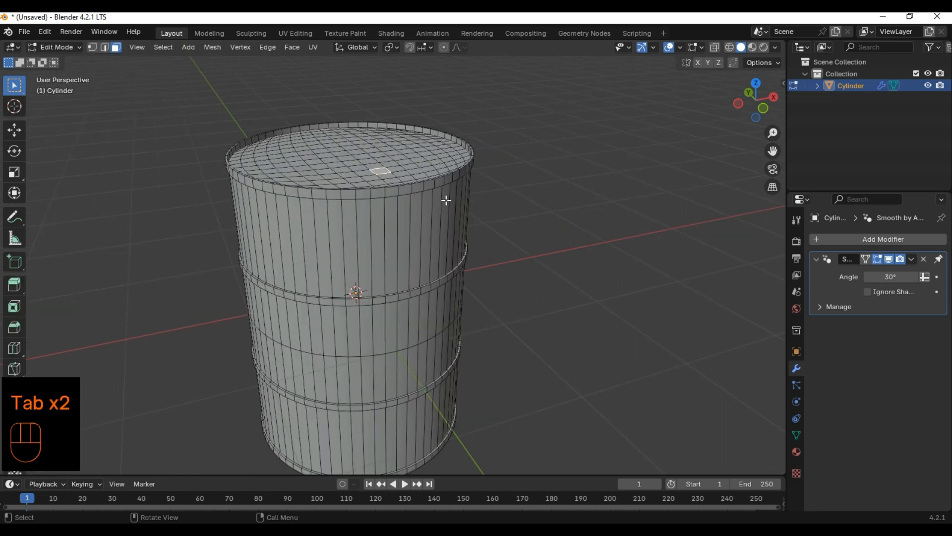
key(KP_7)
scroll(446, 200, up, 3)
shift+middle_drag(466, 334, 466, 228)
scroll(467, 228, up, 1)
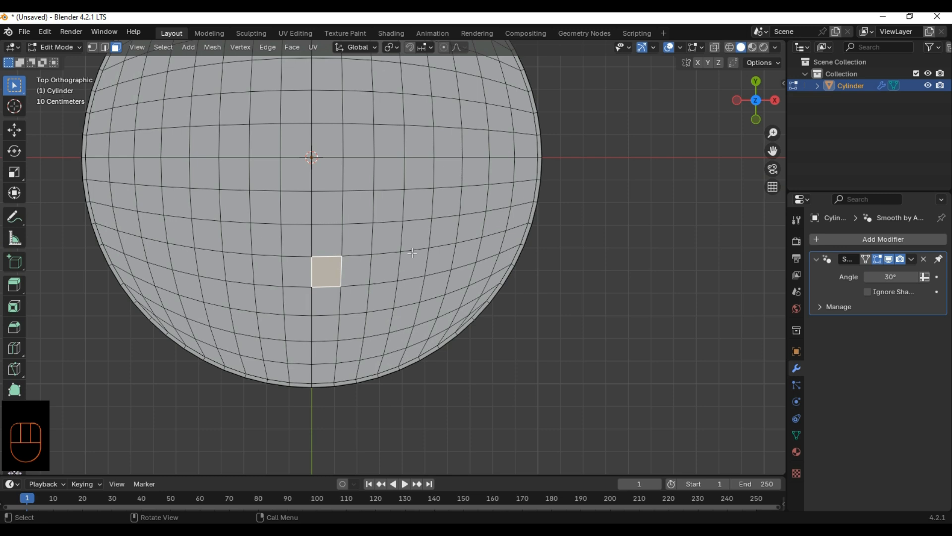
click(115, 49)
shift+click(392, 272)
click(574, 307)
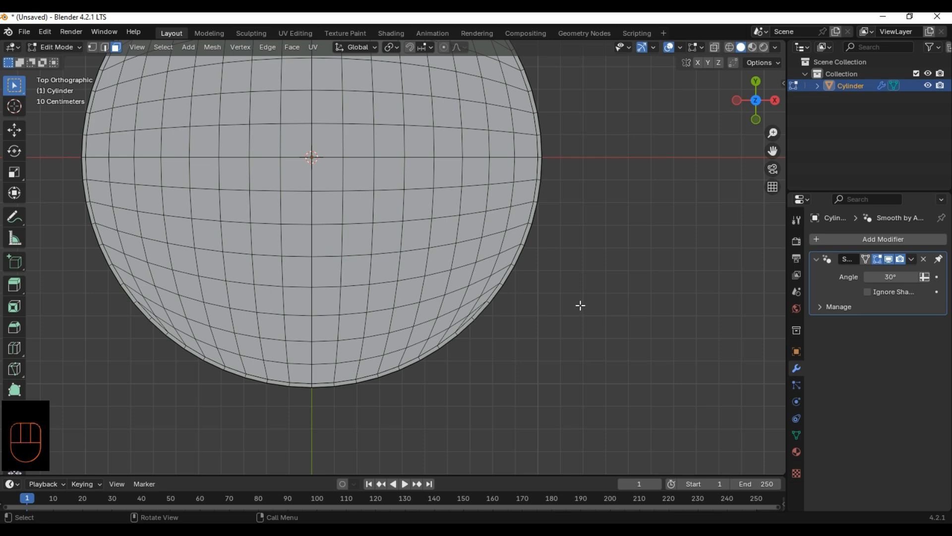
Select a 3 by 3 block of lid faces in the quadrant between the positive X and negative Y axes
shift+click(378, 272)
shift+click(374, 295)
shift+click(376, 326)
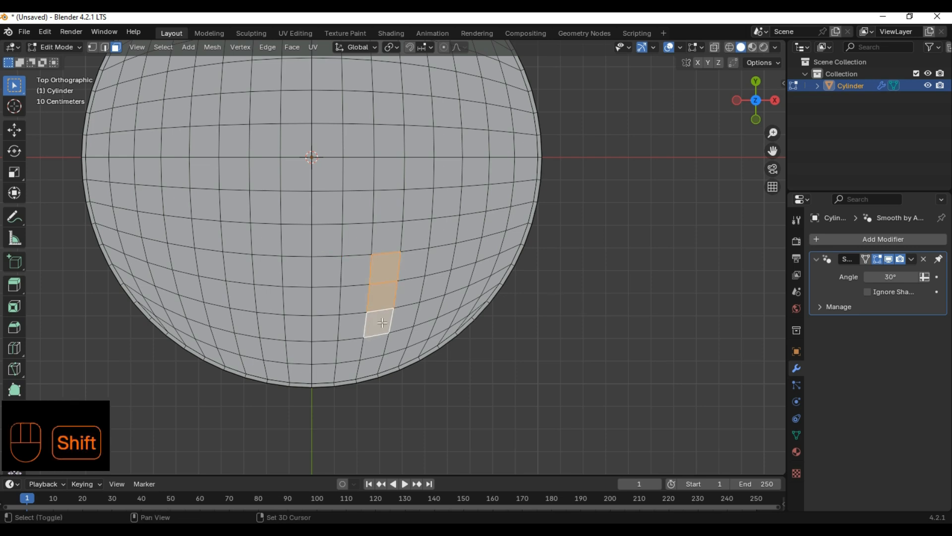
shift+click(401, 318)
shift+click(408, 297)
shift+click(420, 268)
shift+click(436, 261)
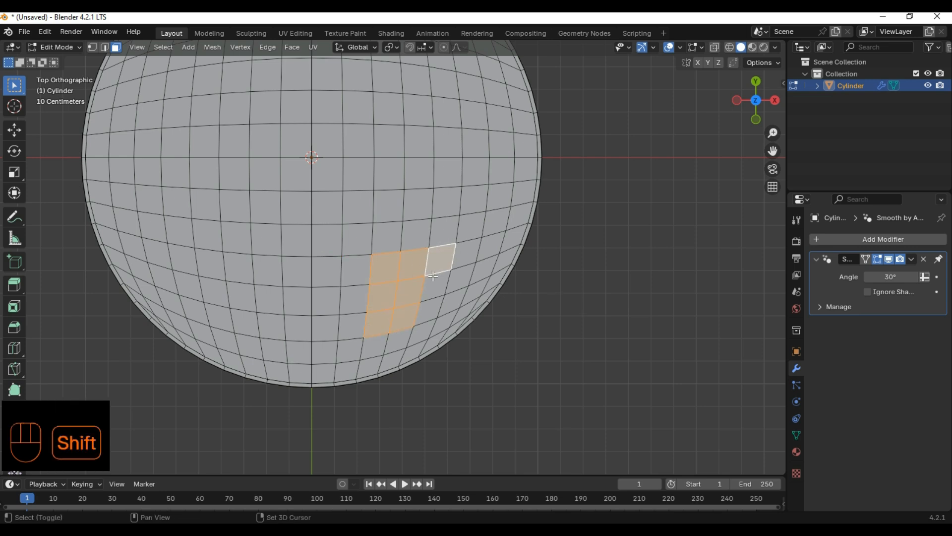
shift+click(430, 286)
shift+click(425, 306)
scroll(544, 324, up, 2)
scroll(544, 325, up, 1)
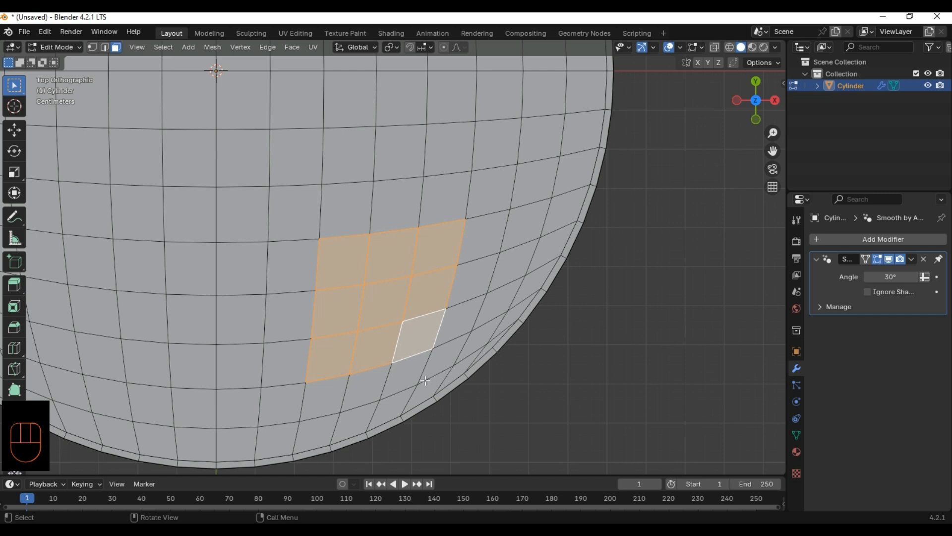
scroll(608, 296, up, 1)
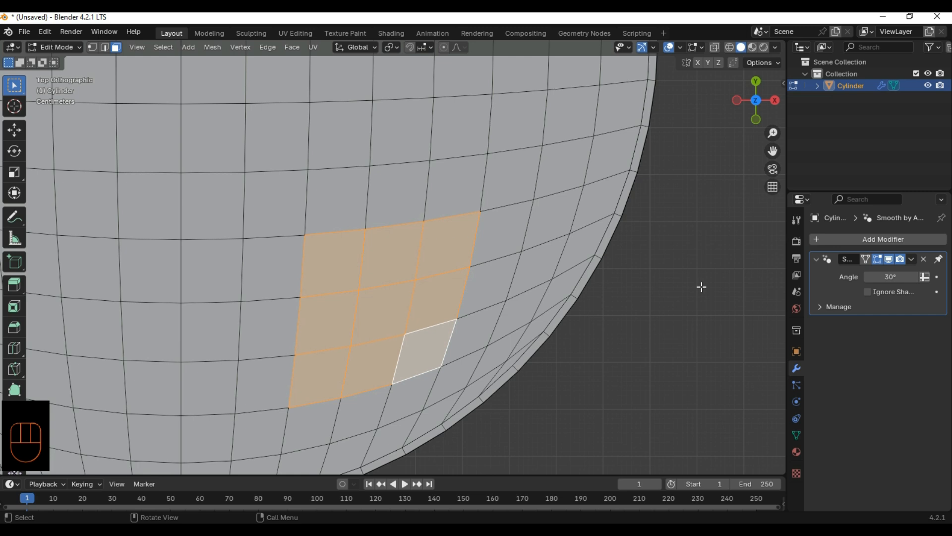
Inset the selected 3 by 3 block of lid faces with a thickness of about 0.0156 m
key(i)
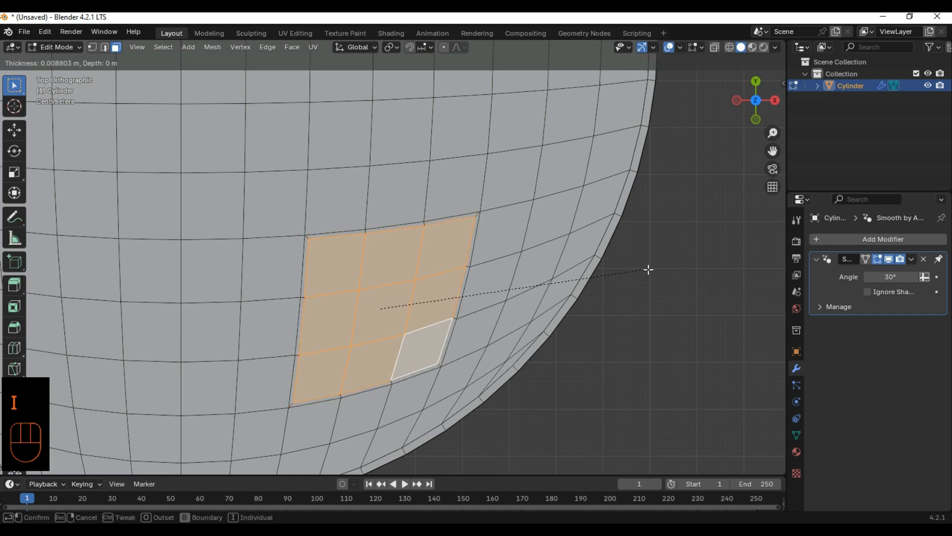
click(645, 273)
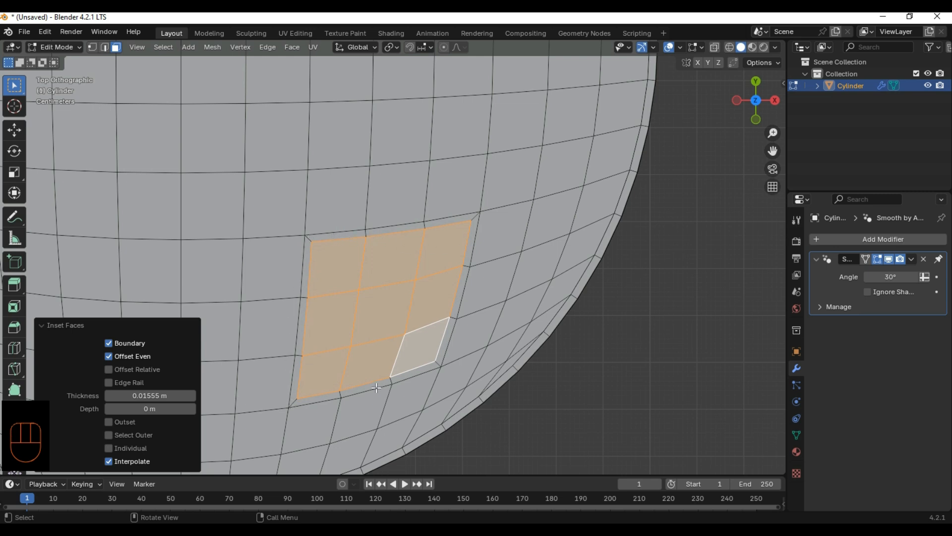
scroll(350, 330, up, 1)
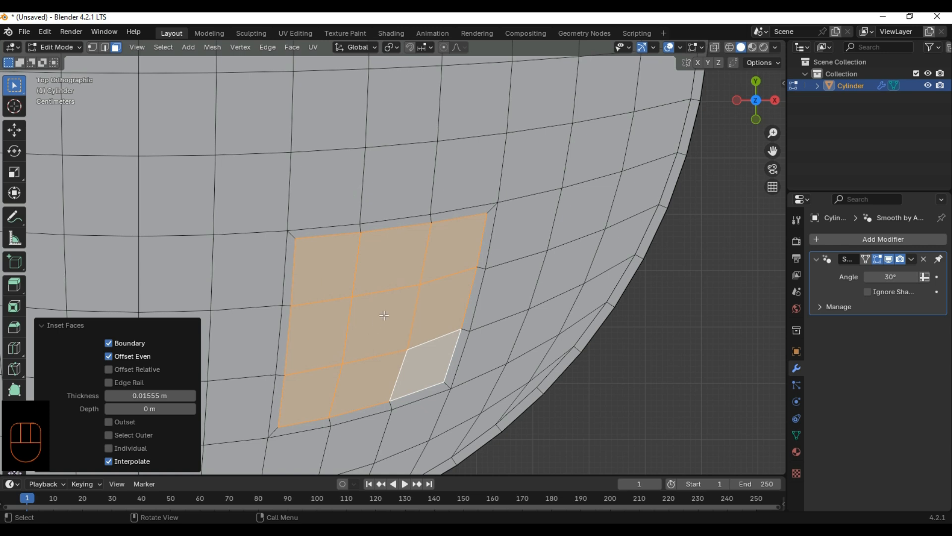
Check that LoopTools is listed as an installed add-on in the extensions preferences and close the preferences
right_click(373, 295)
mouse_move(309, 263)
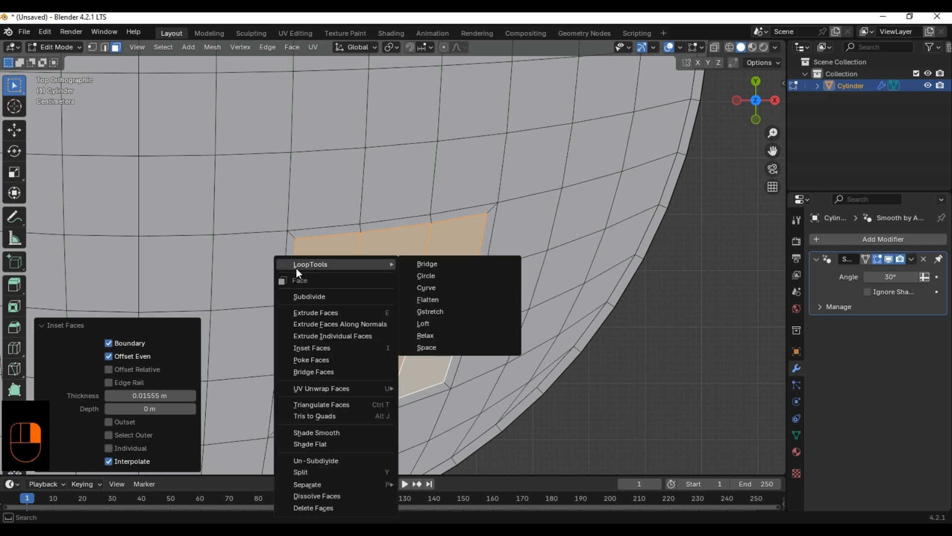
click(44, 31)
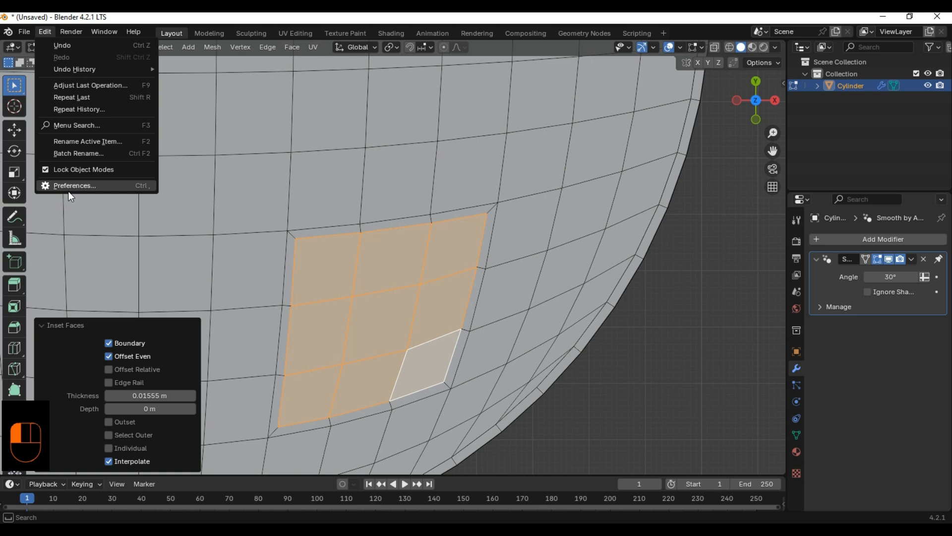
click(68, 192)
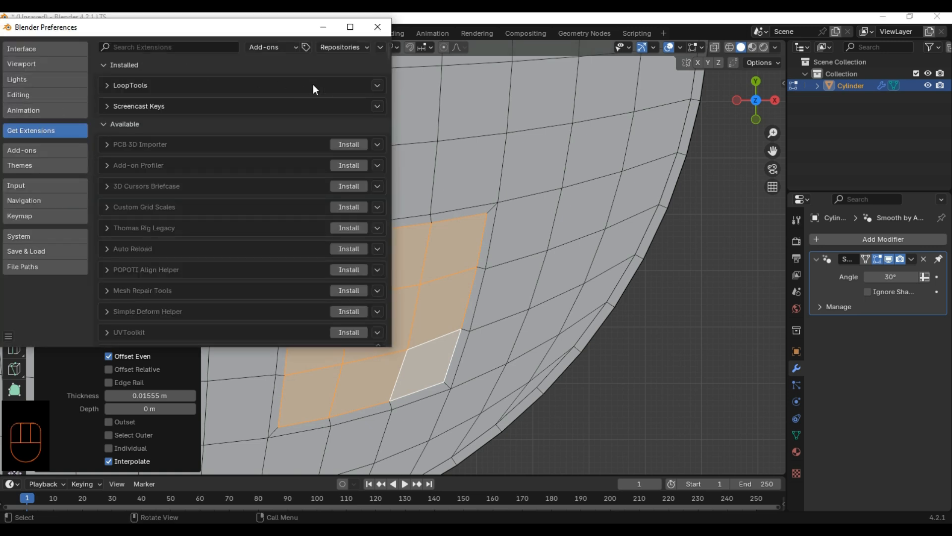
click(377, 27)
Reshape the inset 3 by 3 face block into a circle with LoopTools Circle, using the Fit inside method
right_click(364, 325)
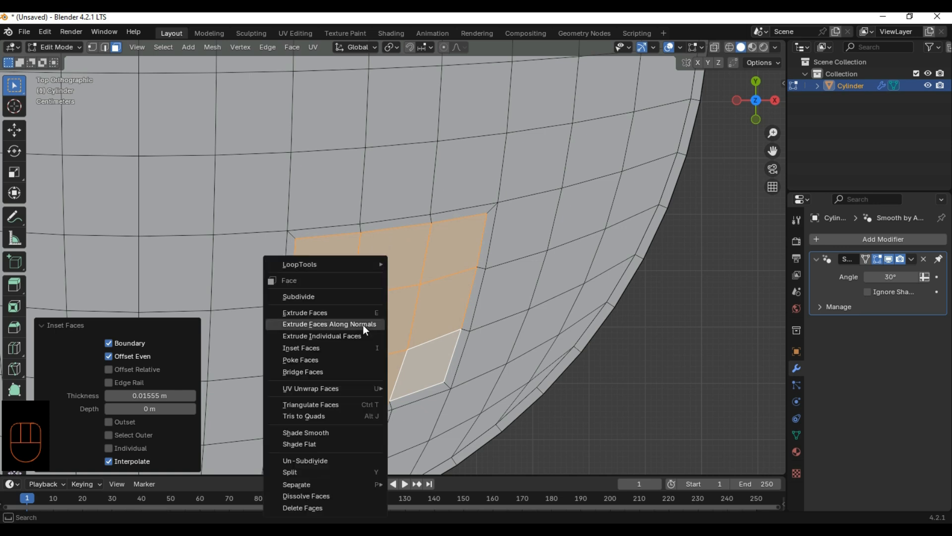
mouse_move(308, 266)
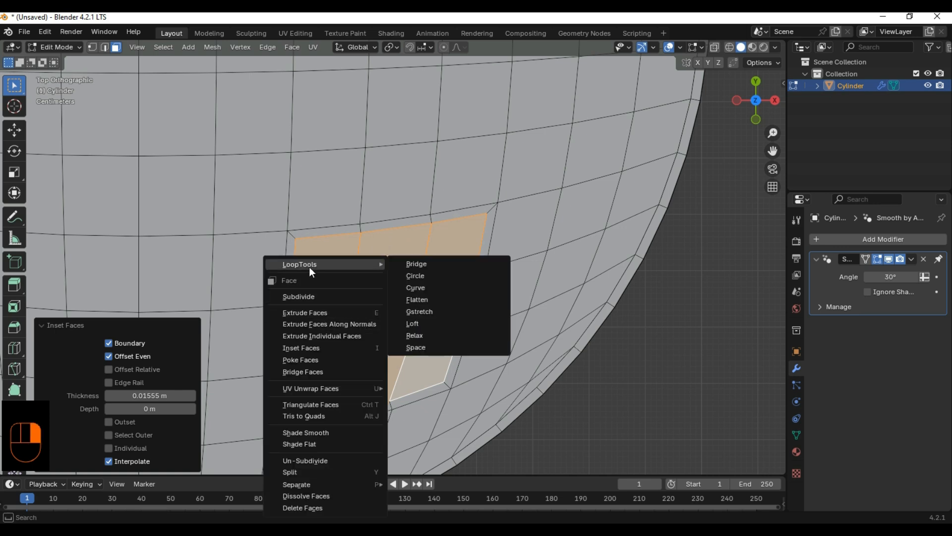
click(423, 276)
click(141, 374)
click(113, 391)
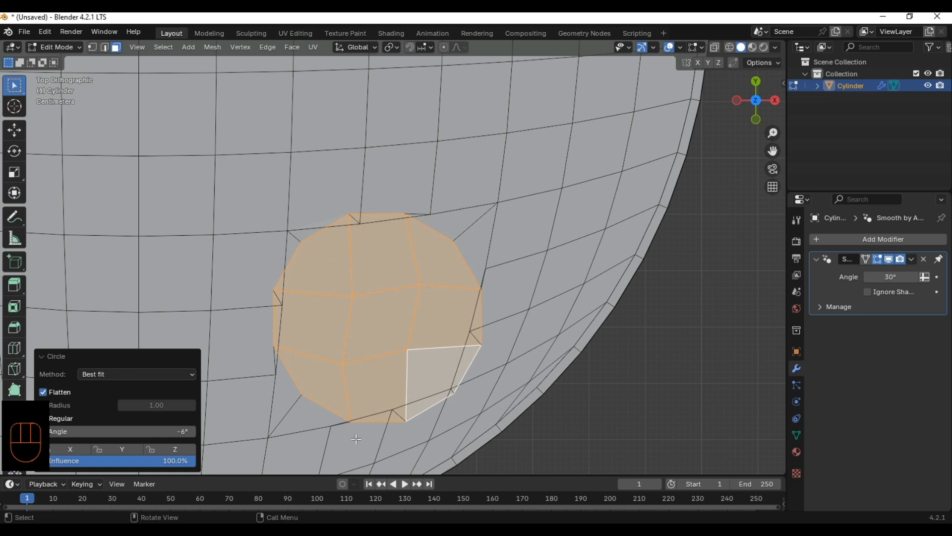
click(87, 373)
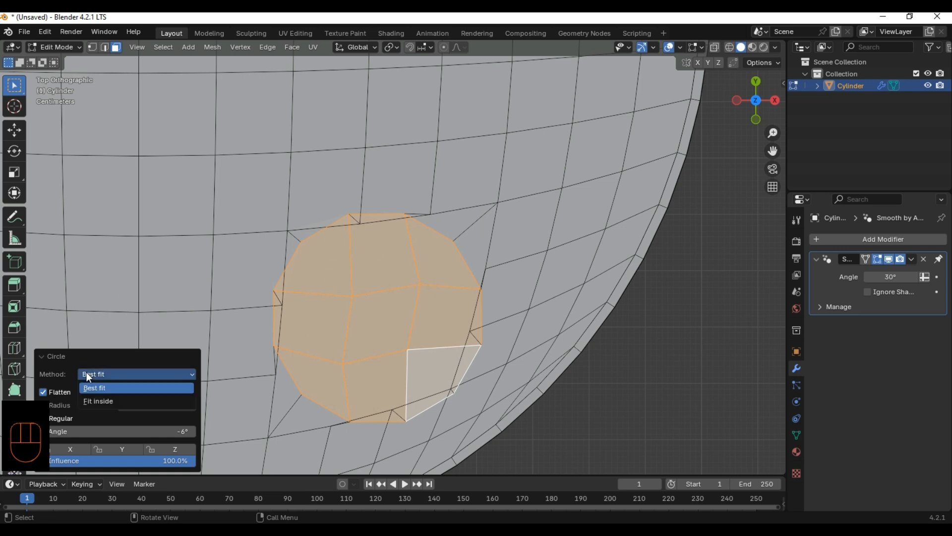
click(85, 401)
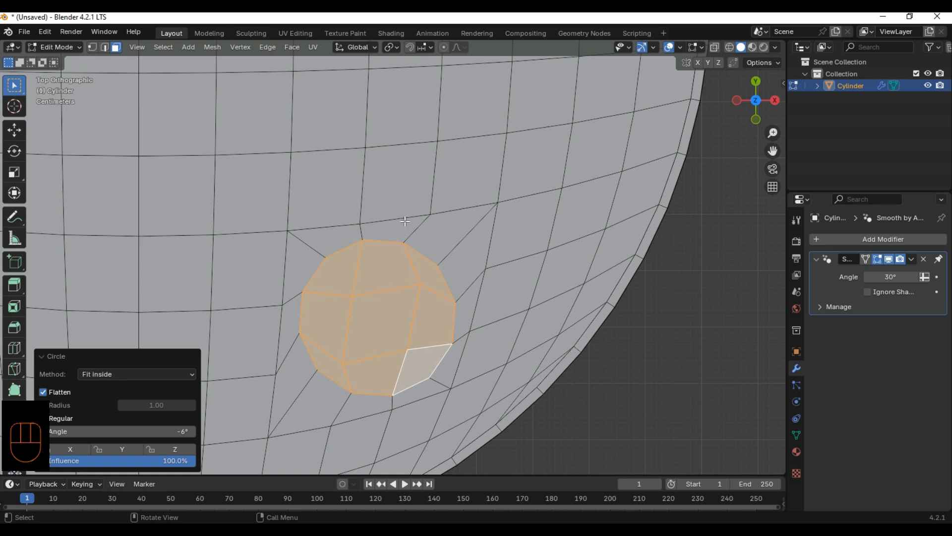
Extrude the circular lid faces about 0.123 m straight down along Z to form a recessed round opening
scroll(417, 303, down, 3)
middle_drag(473, 386, 525, 319)
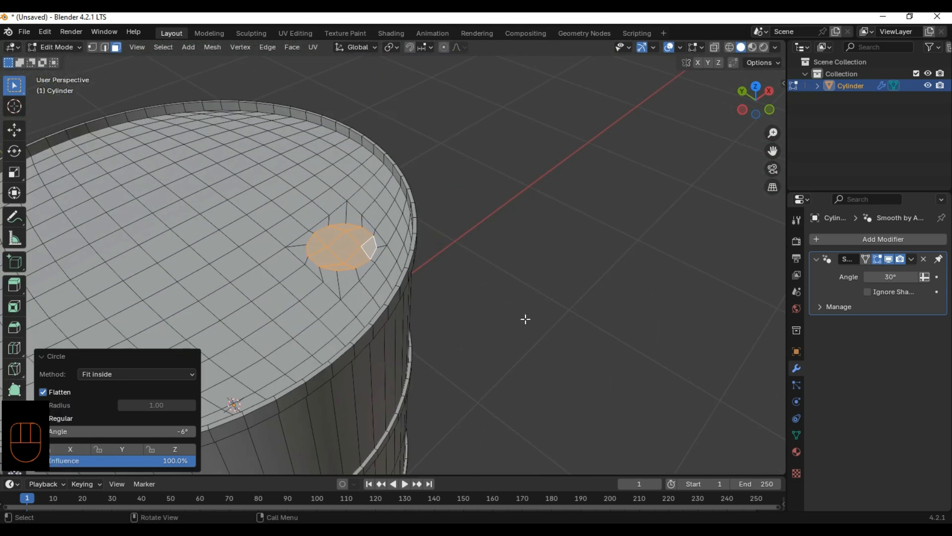
scroll(476, 292, up, 2)
shift+middle_drag(477, 292, 561, 274)
scroll(481, 206, up, 3)
key(e)
key(z)
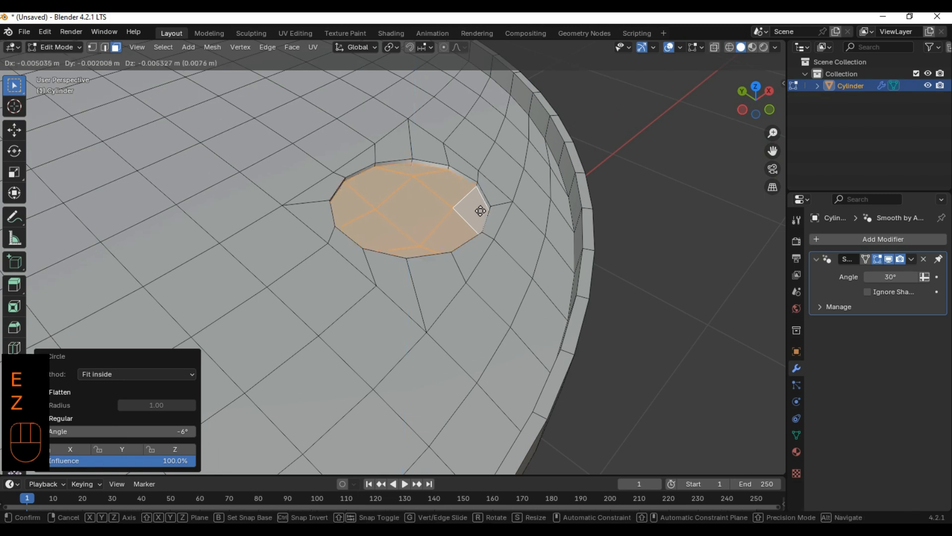
key(z)
click(479, 257)
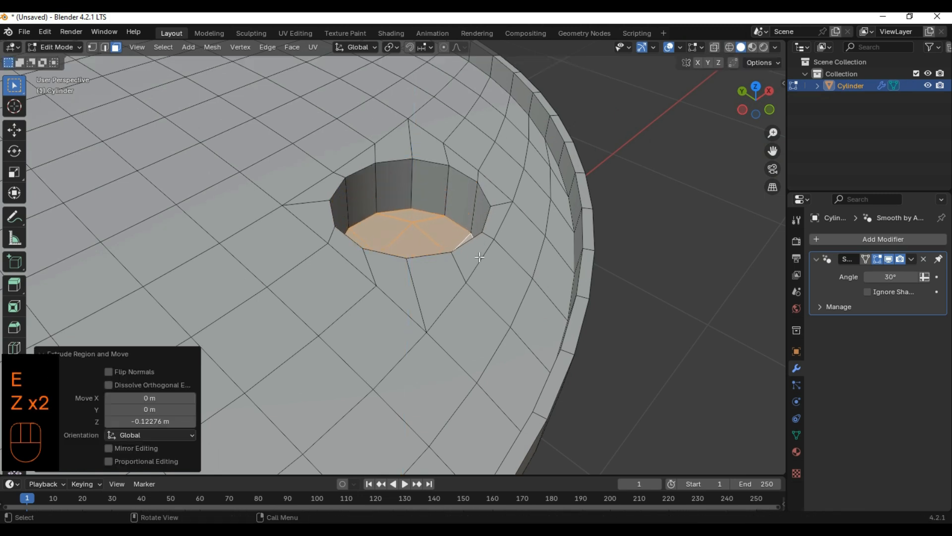
Switch to Object Mode, examine the barrel's base, lid opening and origin, and try a free rotation about the origin before cancelling it
scroll(542, 313, down, 5)
key(Tab)
middle_drag(536, 321, 464, 250)
scroll(434, 358, up, 2)
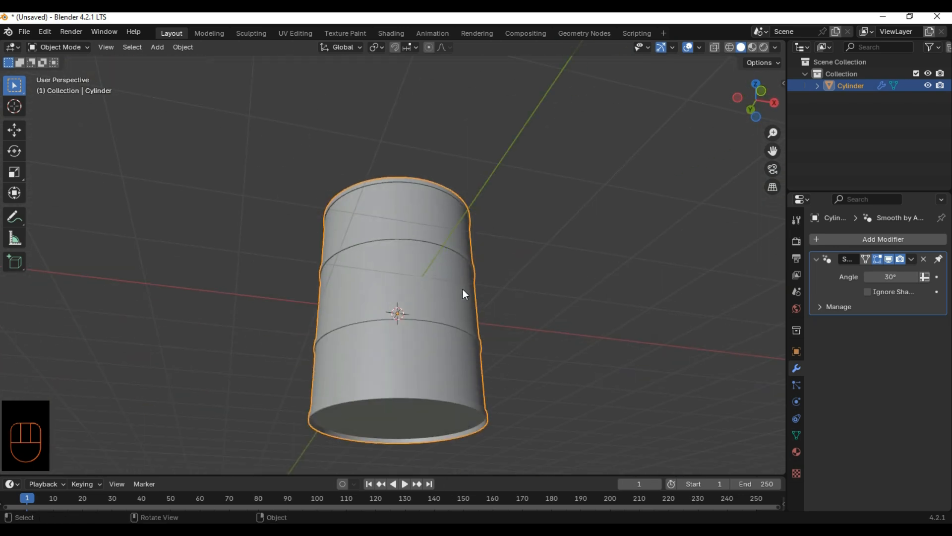
middle_drag(464, 292, 429, 384)
scroll(520, 373, up, 2)
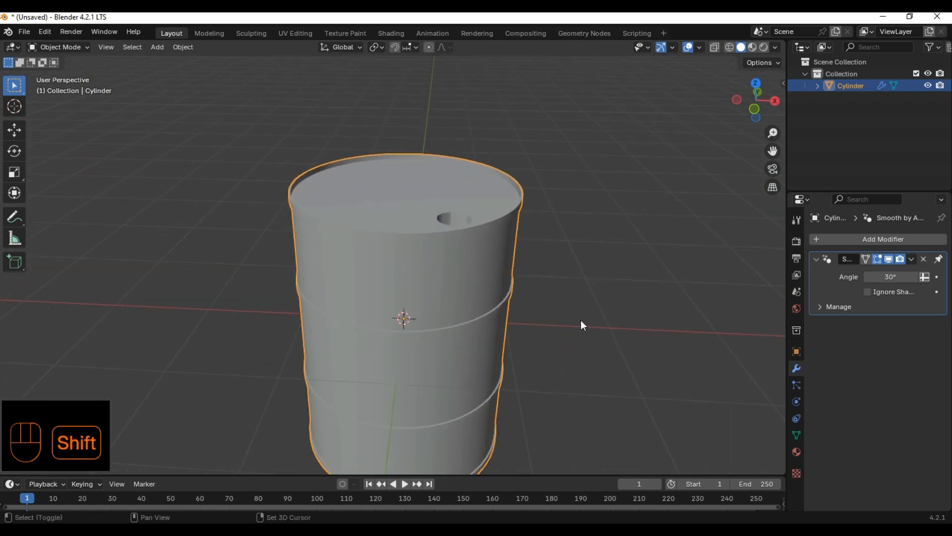
shift+middle_drag(581, 320, 502, 237)
scroll(502, 238, up, 1)
scroll(502, 237, down, 4)
middle_drag(433, 306, 425, 287)
shift+middle_drag(462, 254, 501, 357)
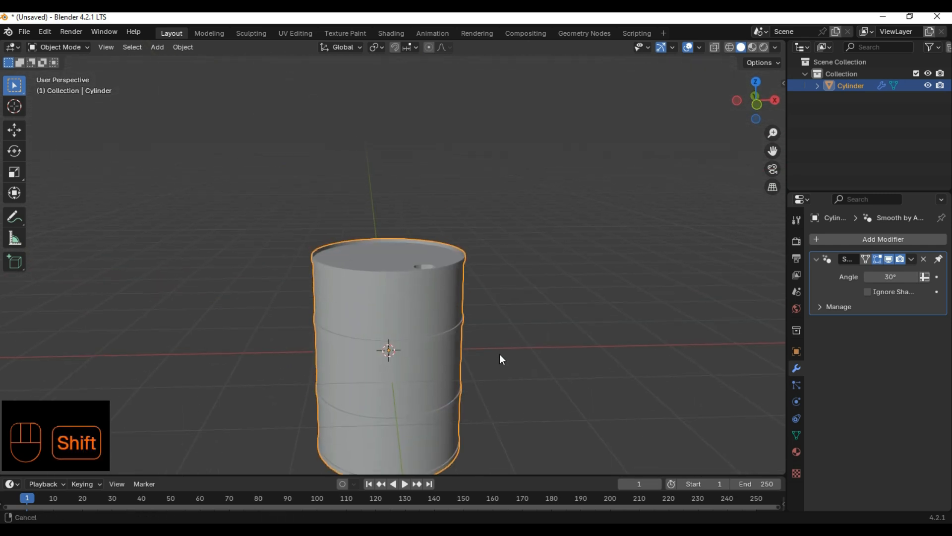
scroll(542, 439, up, 1)
shift+middle_drag(503, 427, 499, 302)
scroll(499, 300, up, 4)
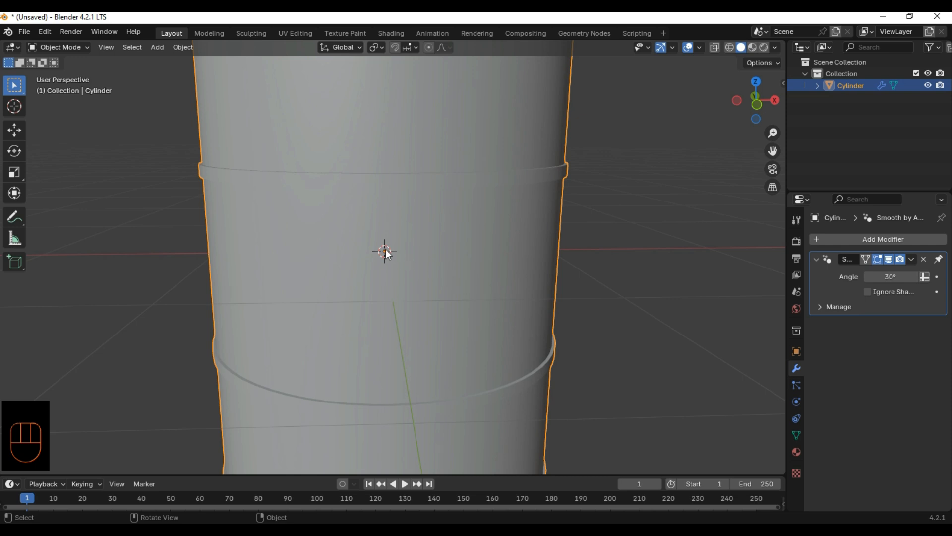
scroll(527, 267, down, 4)
shift+middle_drag(517, 217, 496, 246)
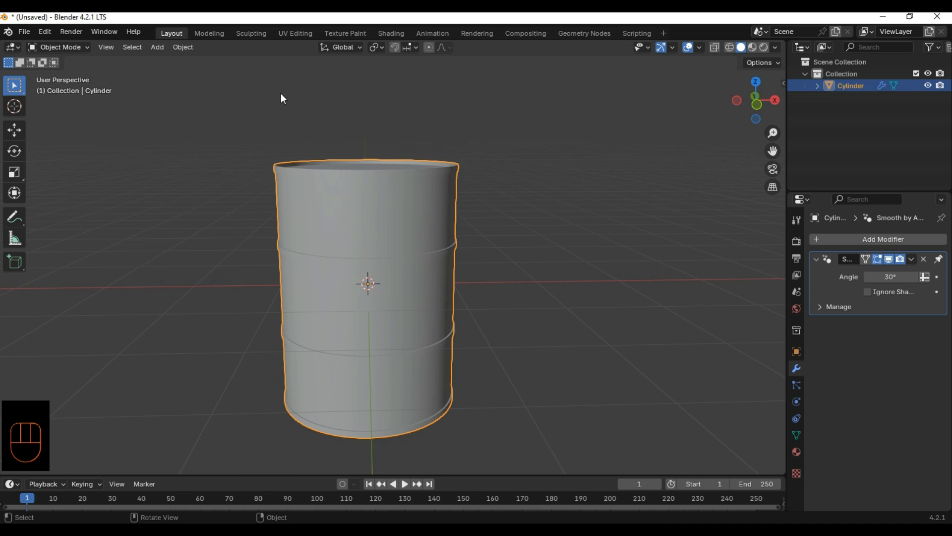
key(r)
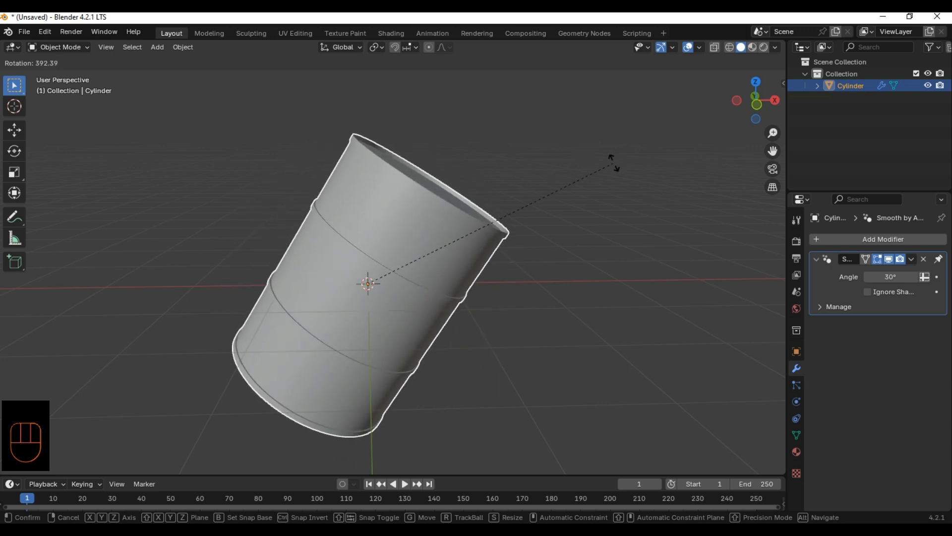
right_click(607, 230)
Enter Edit Mode and select the narrow face loop around the barrel's bottom rim
middle_drag(540, 421, 397, 252)
click(70, 49)
click(75, 77)
middle_drag(397, 253, 320, 253)
scroll(320, 254, up, 3)
shift+middle_drag(277, 320, 372, 289)
scroll(413, 306, up, 3)
middle_drag(246, 289, 278, 293)
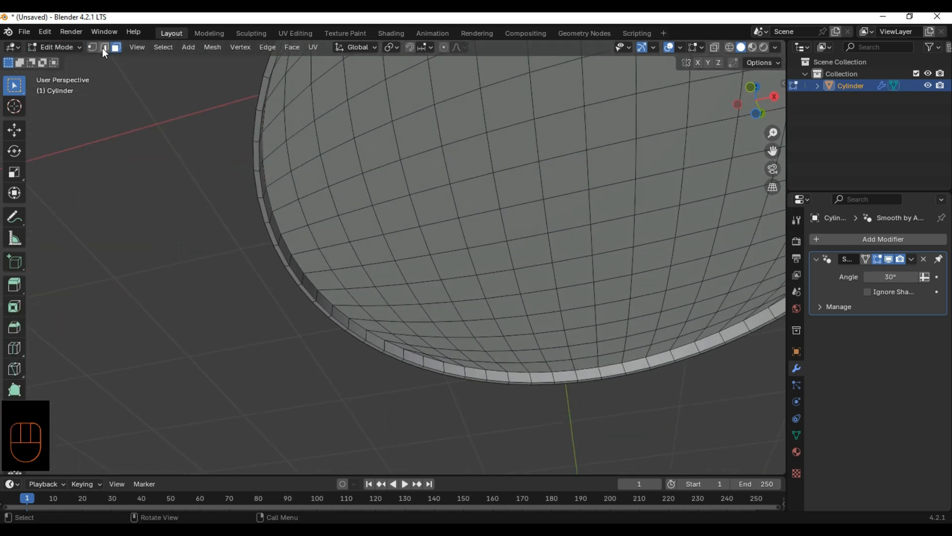
alt+click(257, 174)
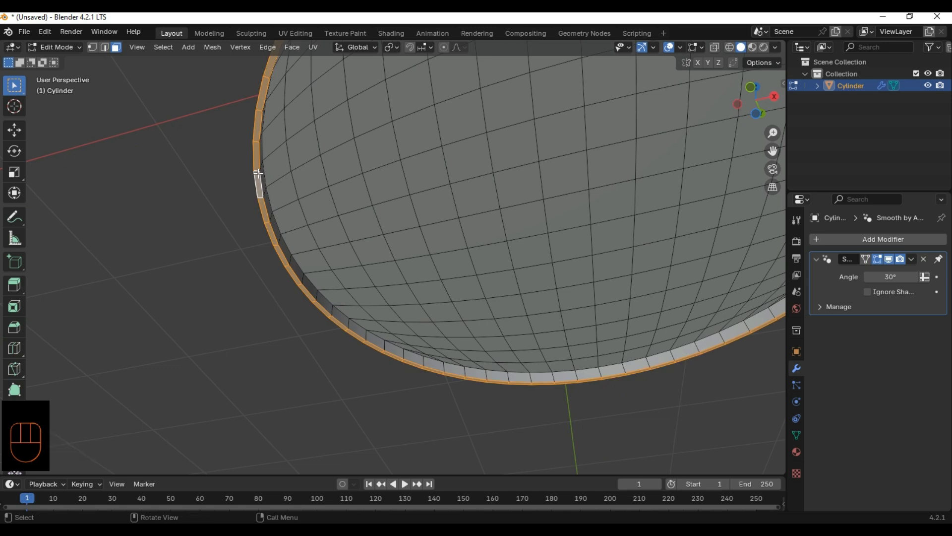
Snap the 3D cursor to the selected bottom rim faces
scroll(371, 264, down, 5)
scroll(371, 264, up, 4)
shift+middle_drag(541, 283, 398, 282)
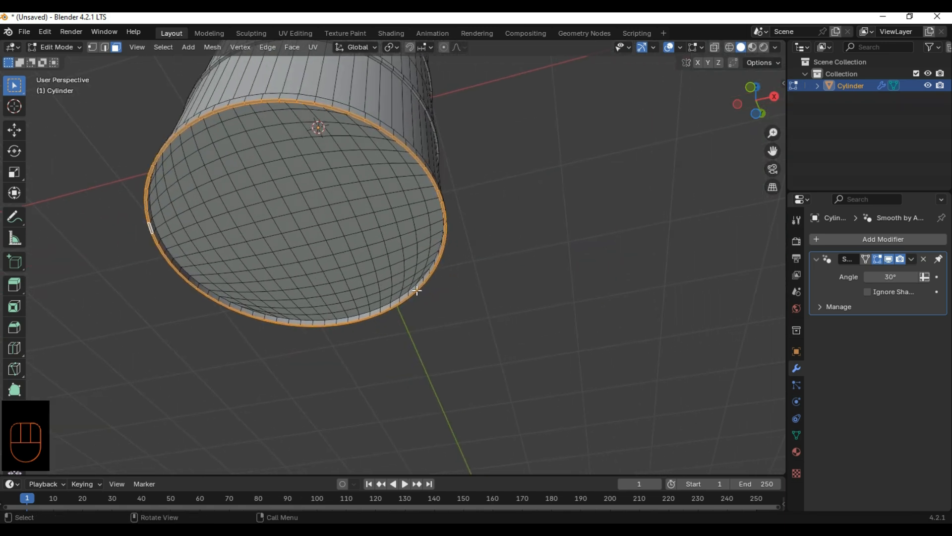
key(shift+s)
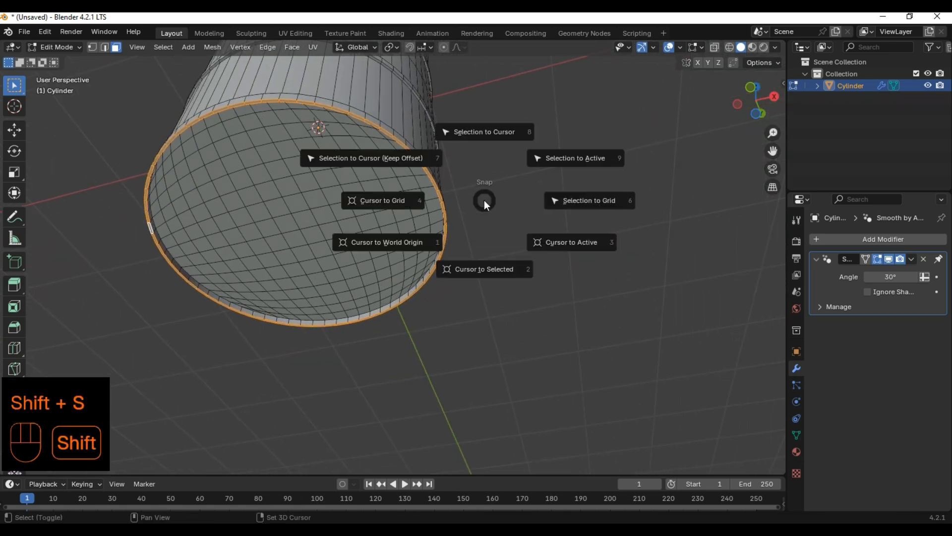
click(474, 277)
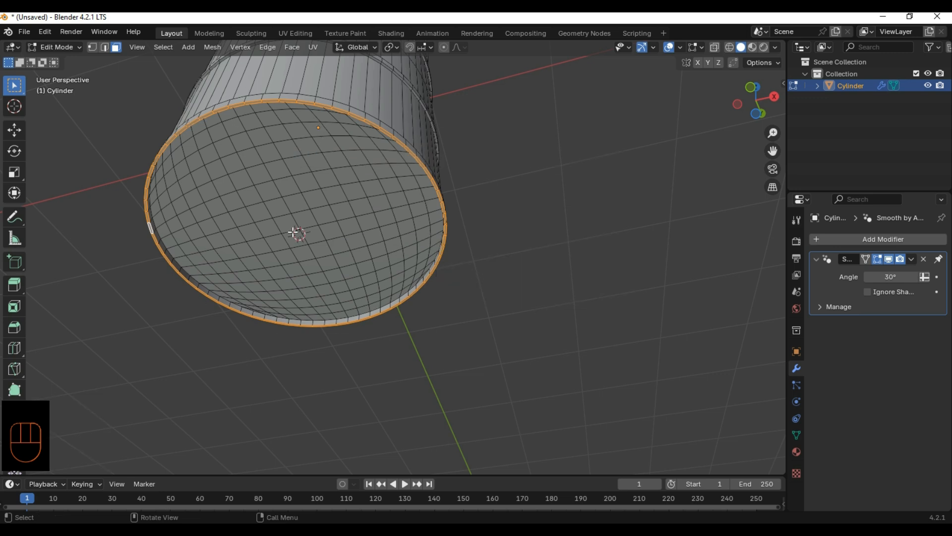
Return to Object Mode and set the barrel's origin to the 3D cursor at its base
middle_drag(314, 193, 191, 34)
click(55, 50)
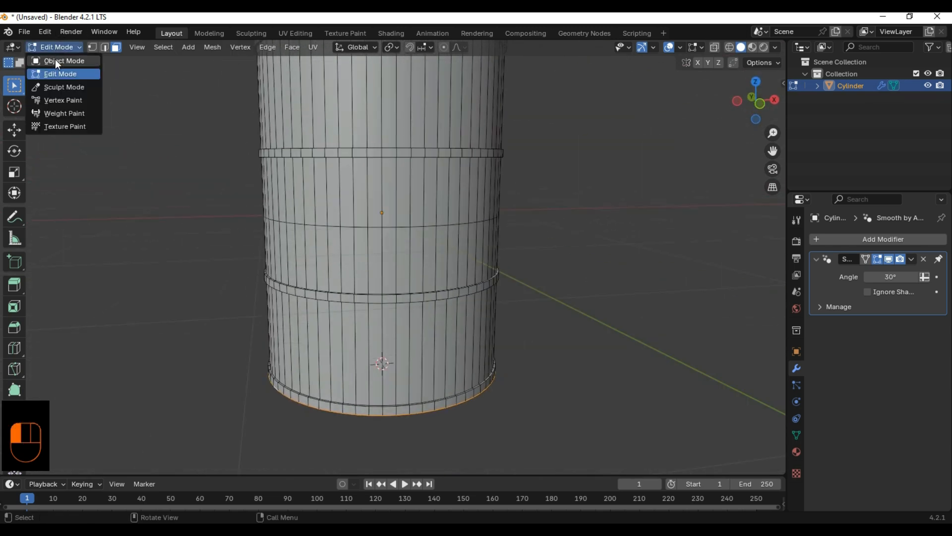
click(59, 60)
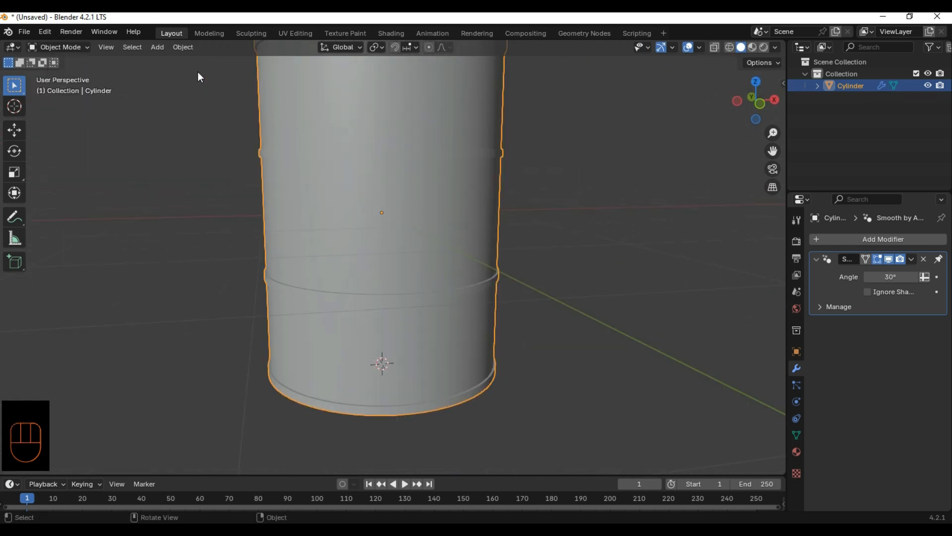
click(185, 48)
mouse_move(203, 72)
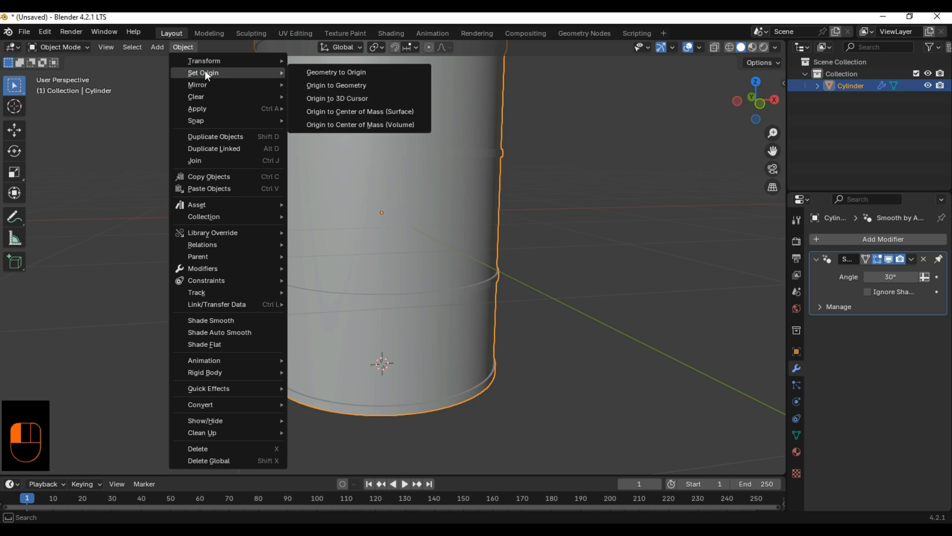
click(354, 99)
Check the origin at the barrel's base and test a free rotation about it, then cancel the rotation
middle_drag(424, 382, 396, 320)
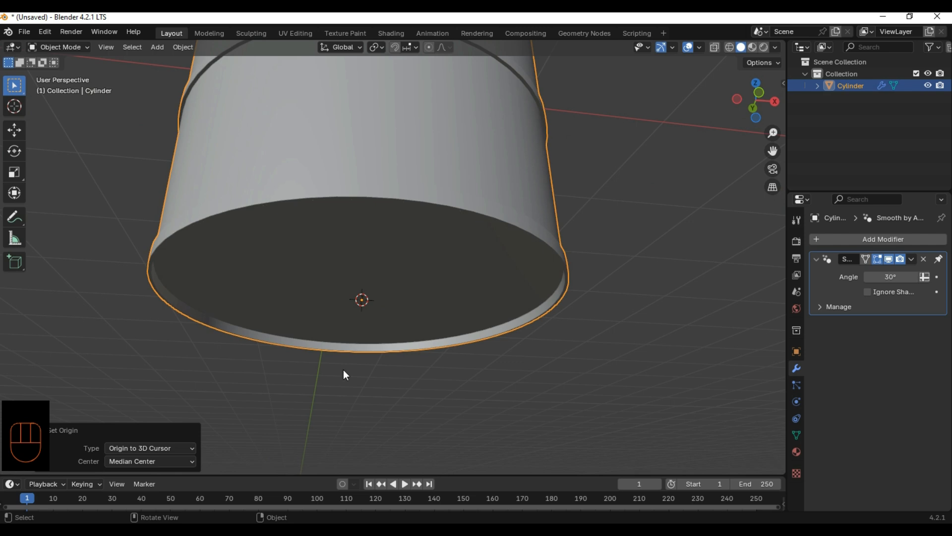
scroll(405, 251, down, 3)
middle_drag(423, 231, 425, 281)
scroll(425, 281, down, 2)
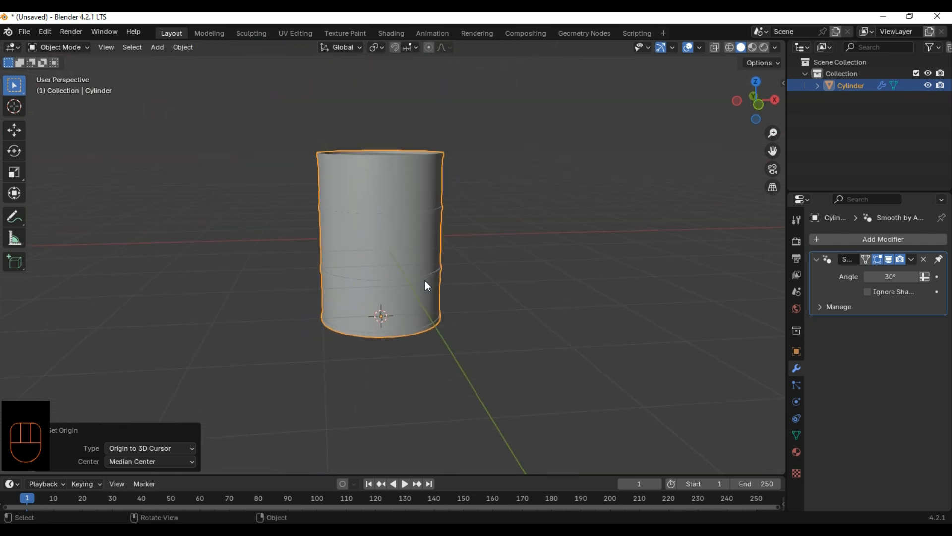
scroll(422, 265, up, 1)
key(r)
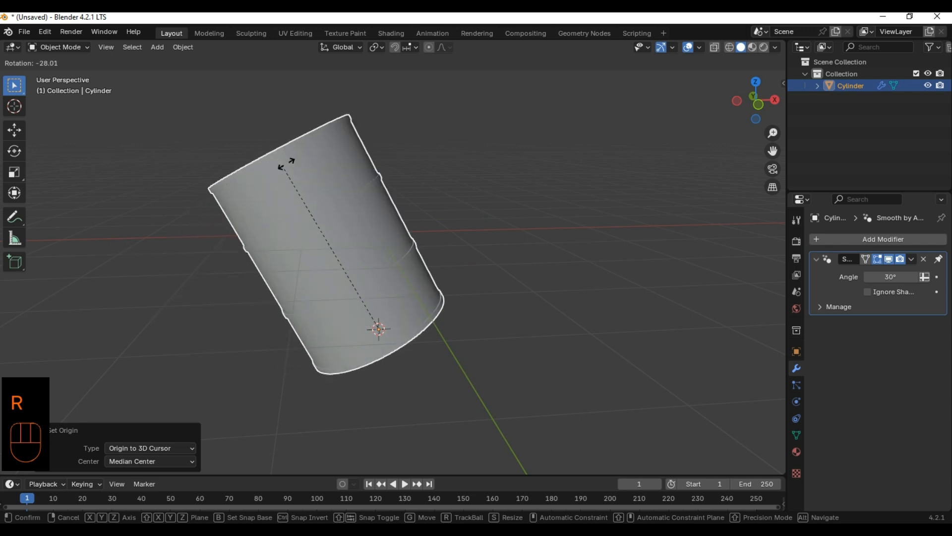
right_click(570, 298)
scroll(566, 293, down, 2)
scroll(566, 293, up, 4)
middle_drag(565, 293, 503, 257)
scroll(502, 256, down, 4)
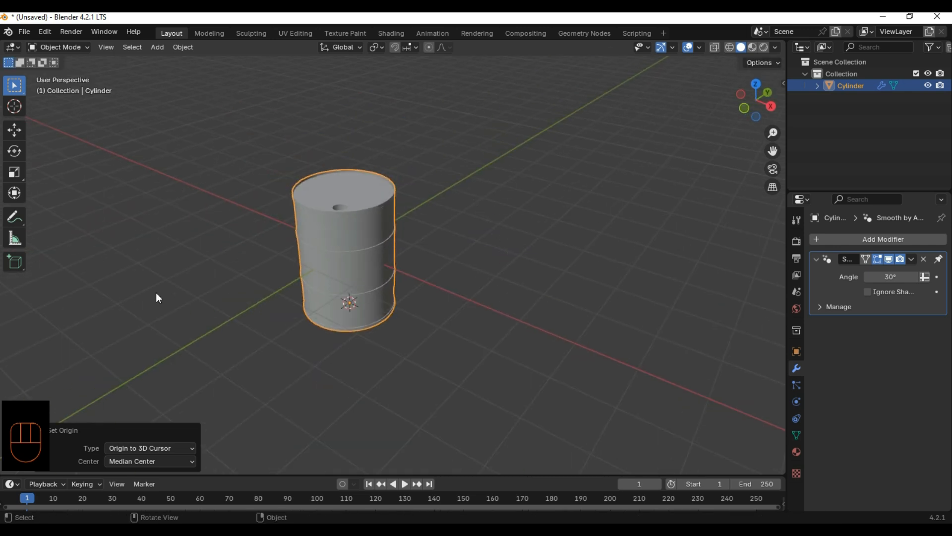
middle_drag(238, 313, 340, 276)
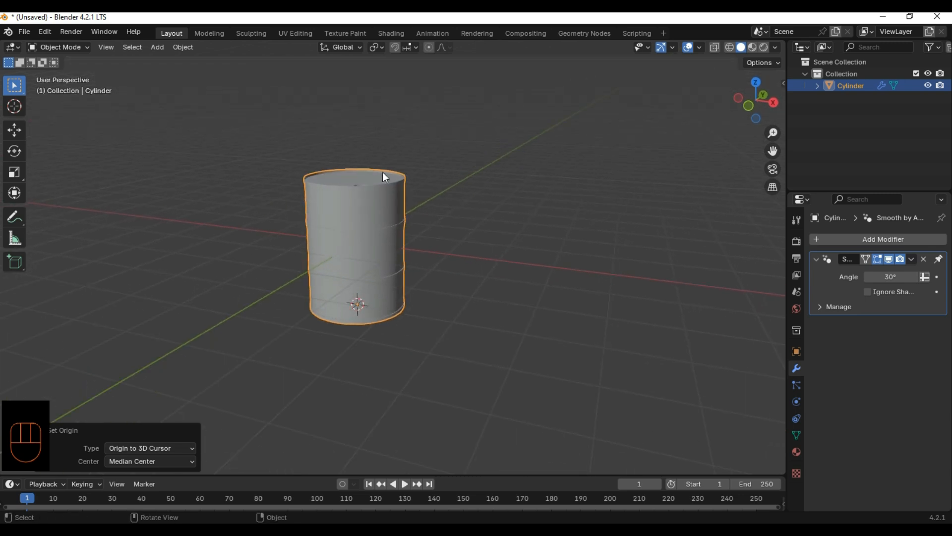
scroll(370, 258, up, 3)
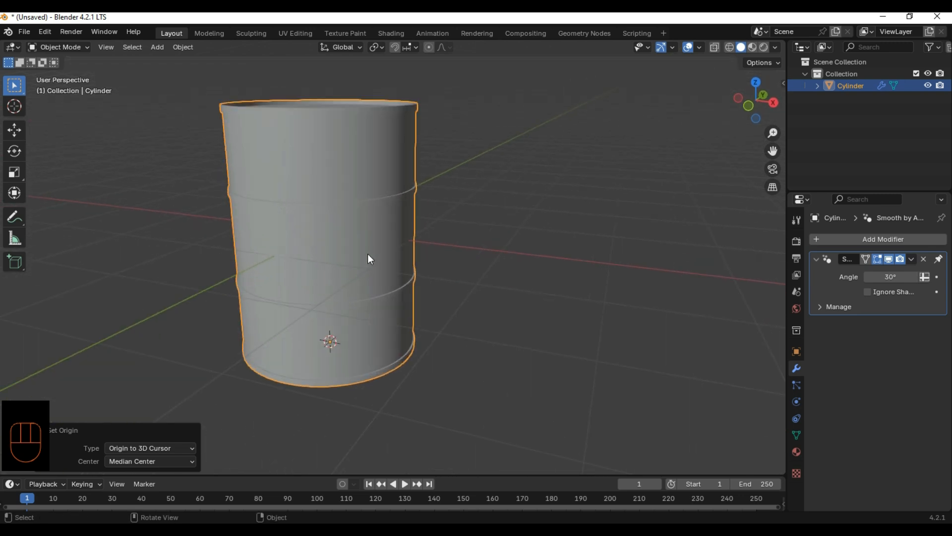
middle_drag(332, 247, 378, 260)
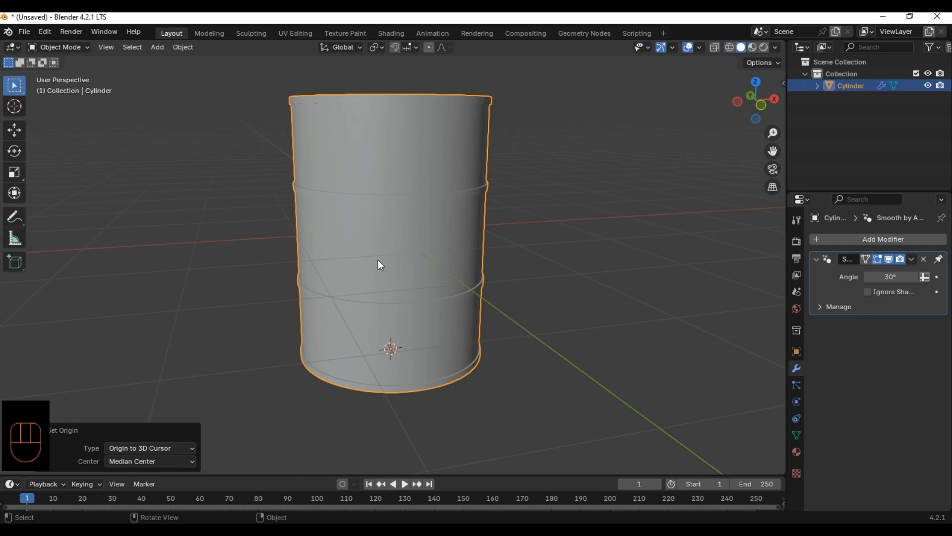
scroll(380, 262, down, 3)
scroll(496, 334, up, 1)
scroll(496, 335, up, 1)
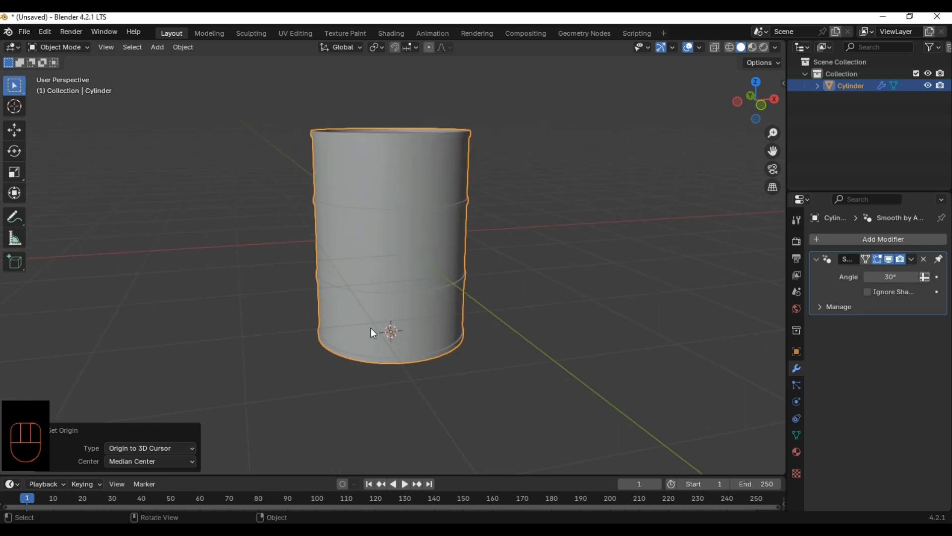
Show the barrel's transform values and clear its location so X, Y and Z are all 0 m
key(n)
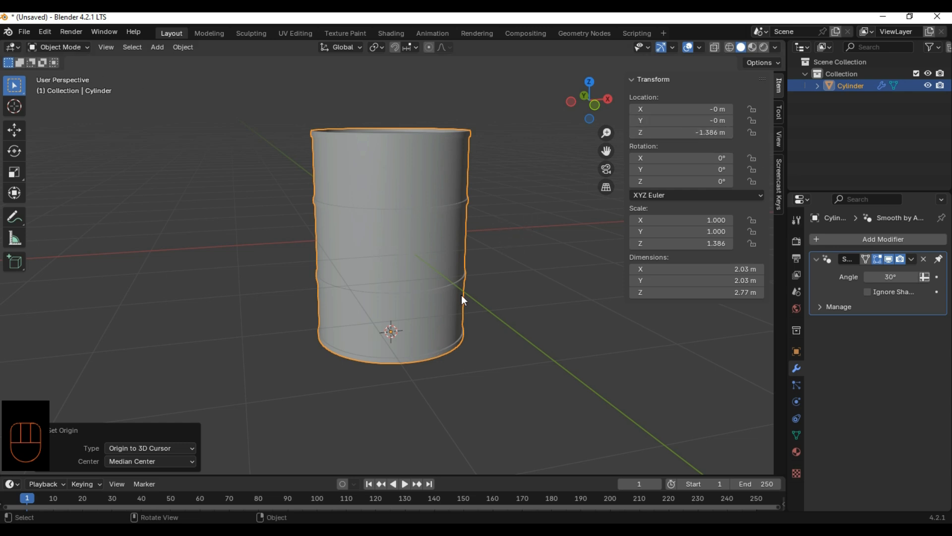
middle_drag(395, 411, 376, 314)
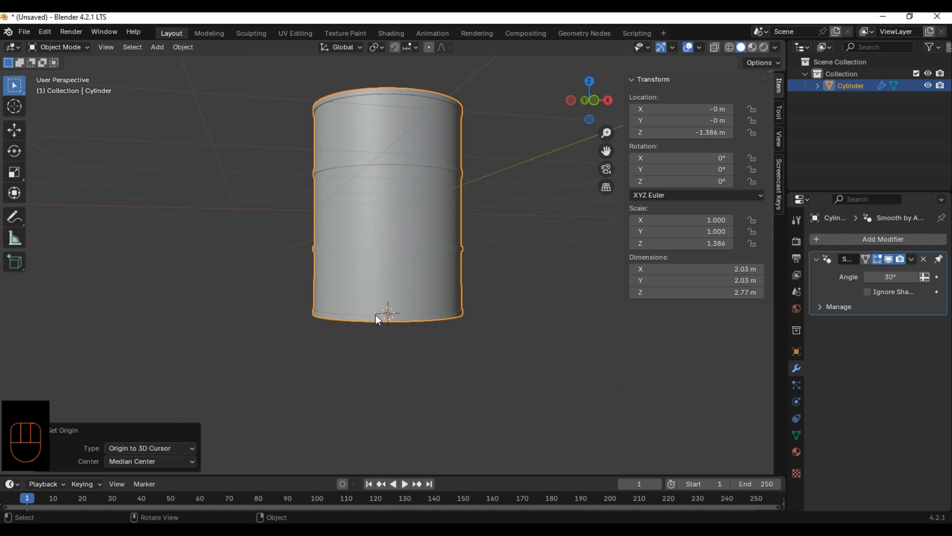
scroll(392, 373, up, 3)
middle_drag(392, 373, 476, 299)
key(alt+g)
scroll(397, 310, down, 3)
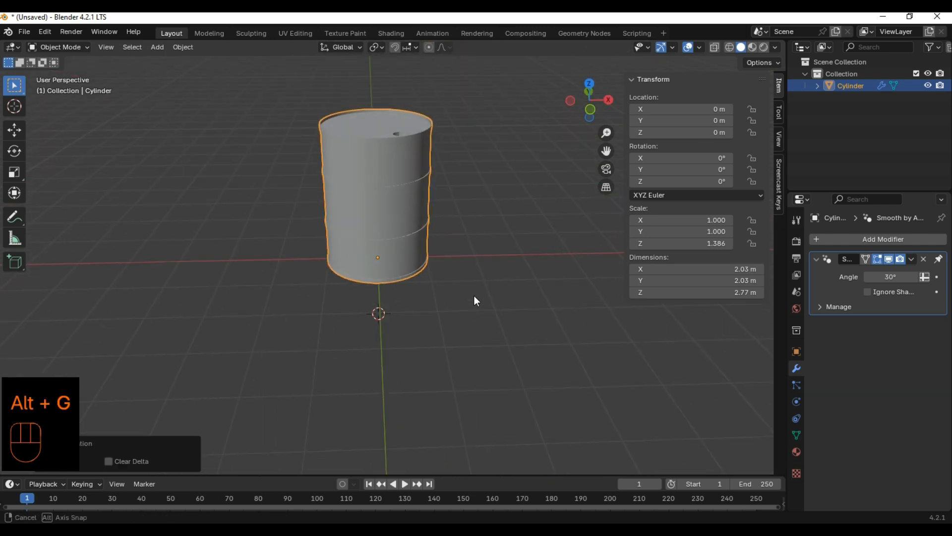
scroll(477, 231, up, 3)
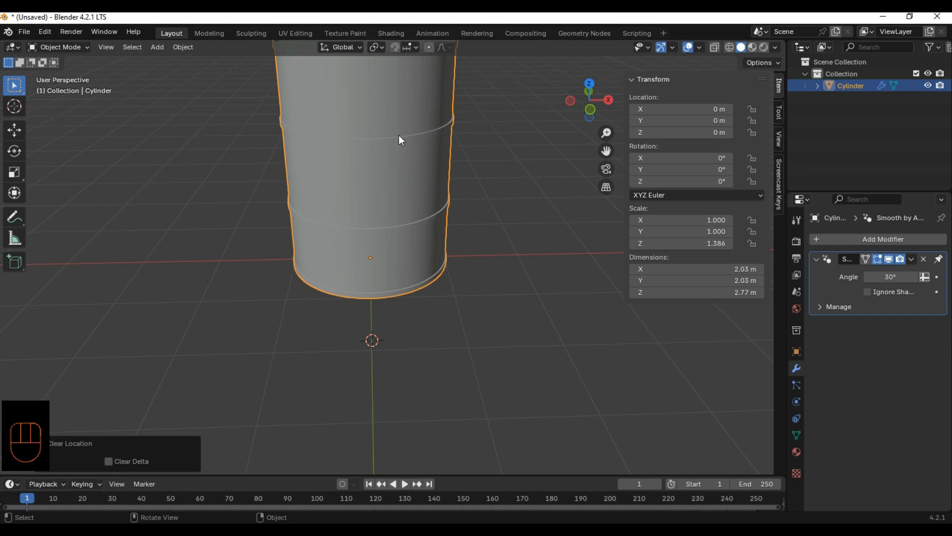
scroll(341, 347, down, 3)
middle_drag(363, 332, 444, 317)
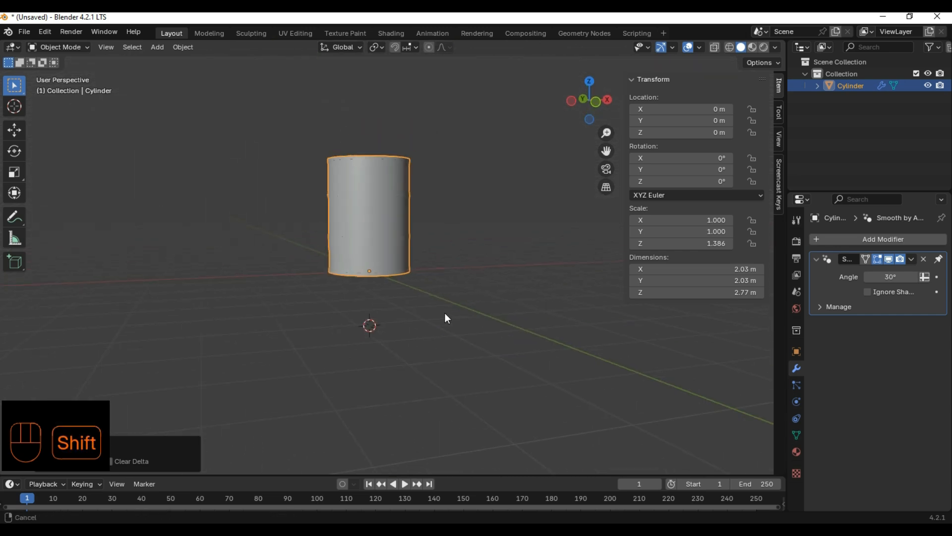
Apply the barrel's scale so its X, Y and Z scale values are all 1.000
scroll(444, 325, up, 2)
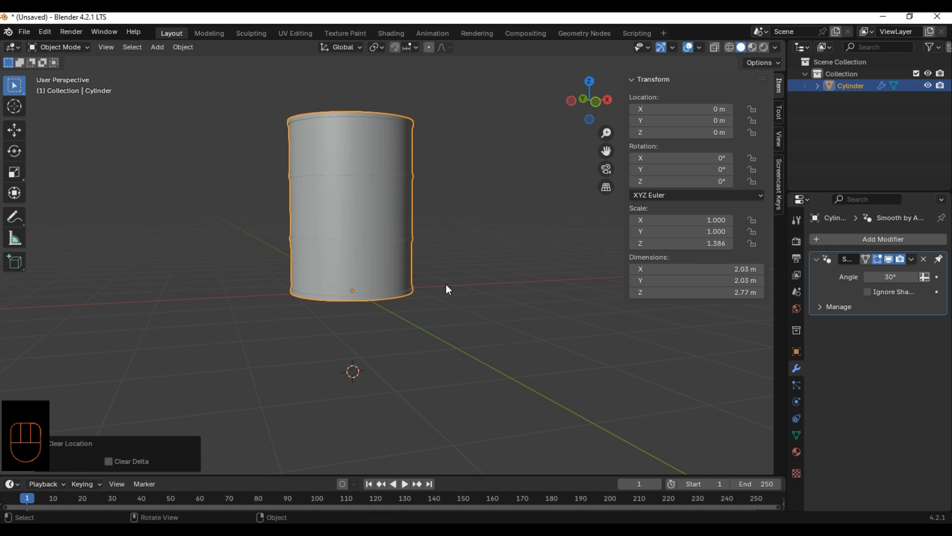
scroll(437, 286, down, 2)
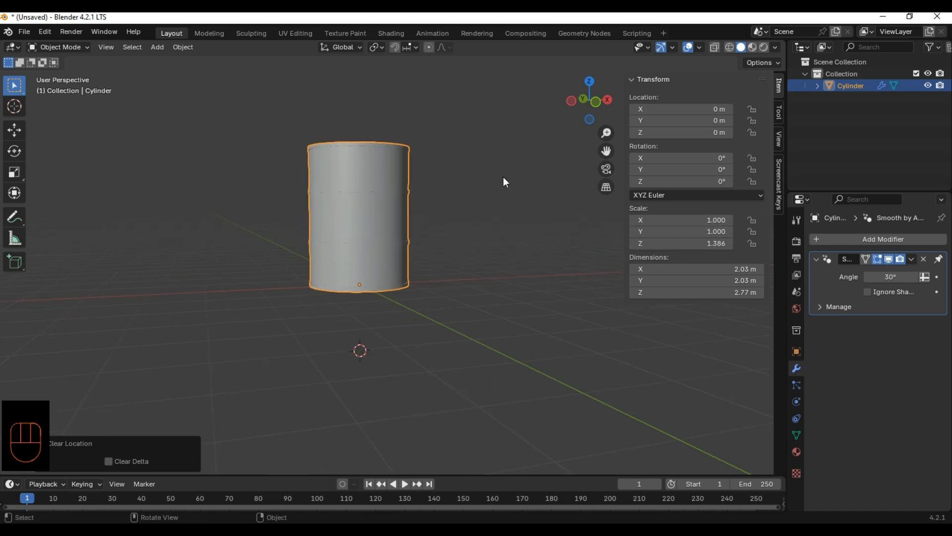
middle_drag(495, 258, 463, 294)
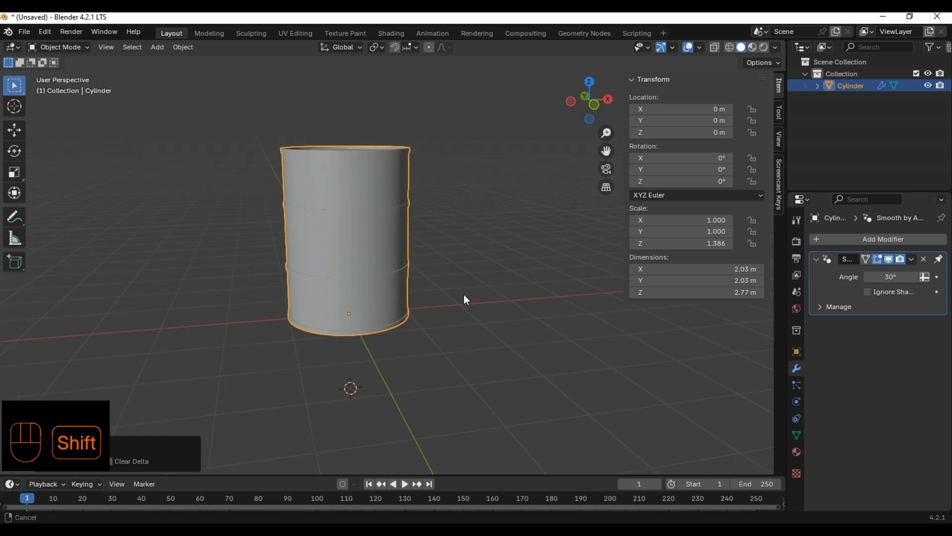
scroll(477, 305, up, 5)
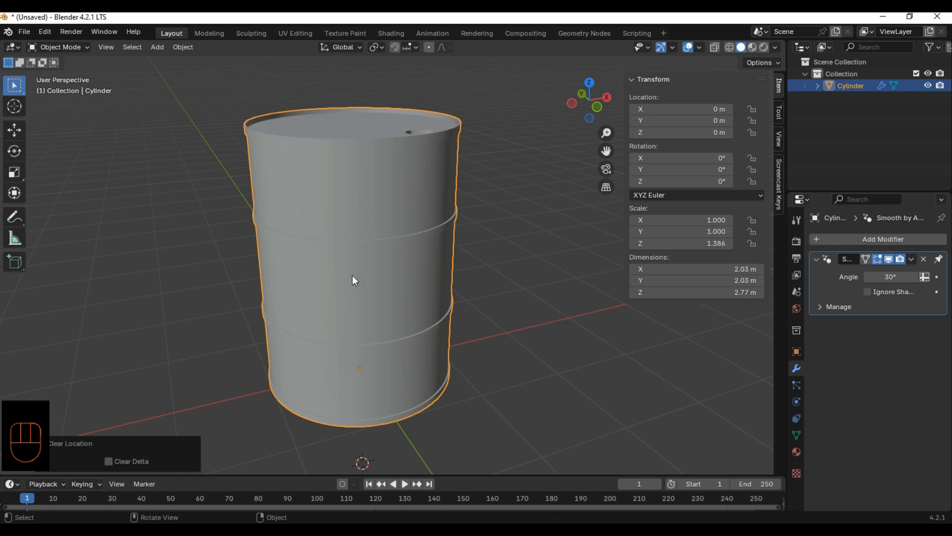
key(ctrl)
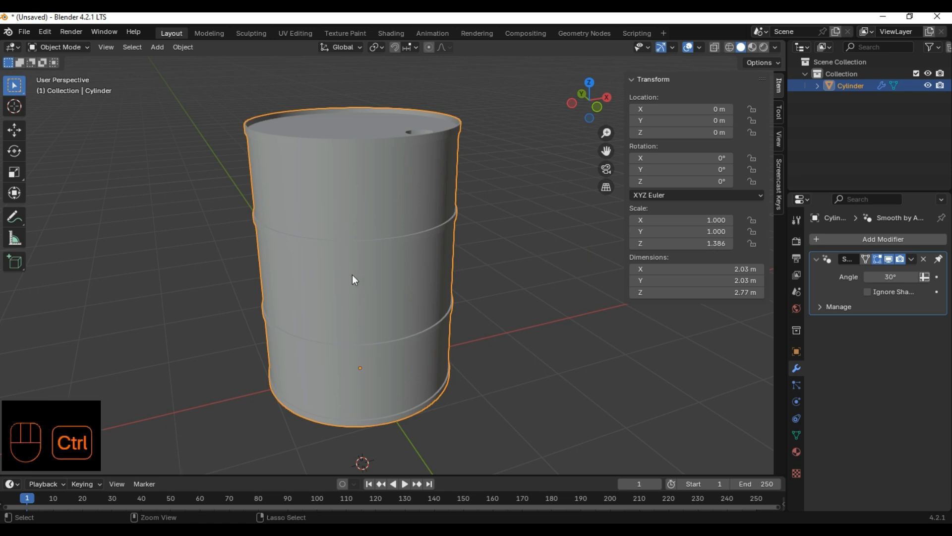
key(ctrl+a)
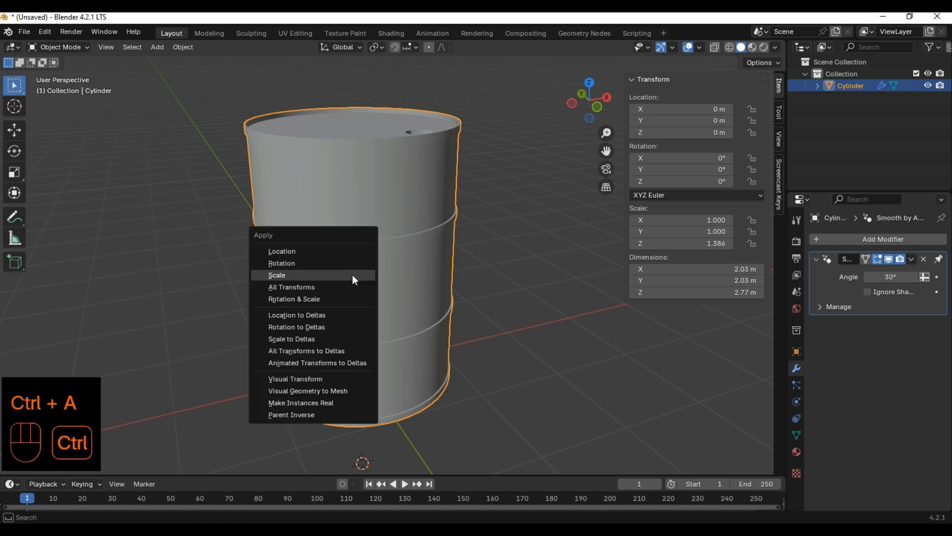
click(290, 276)
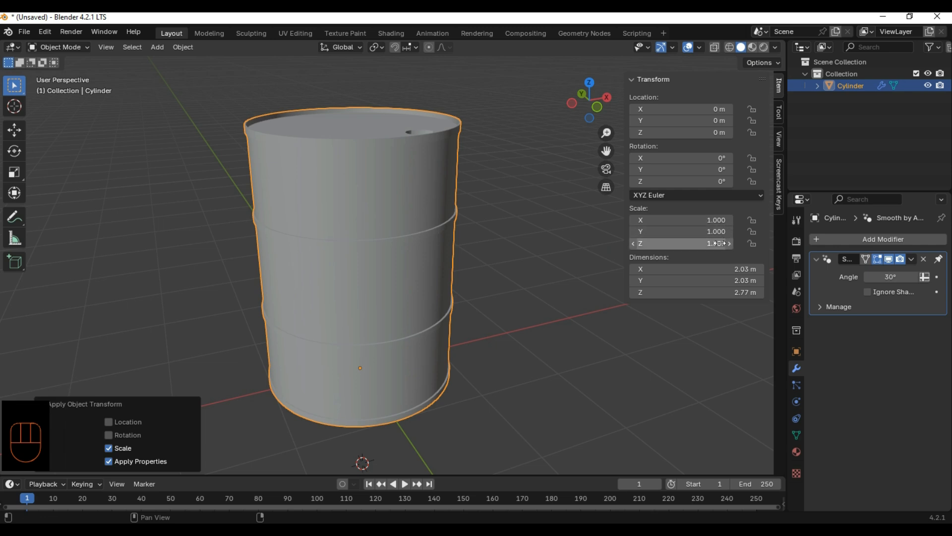
scroll(455, 355, down, 5)
middle_drag(466, 303, 429, 181)
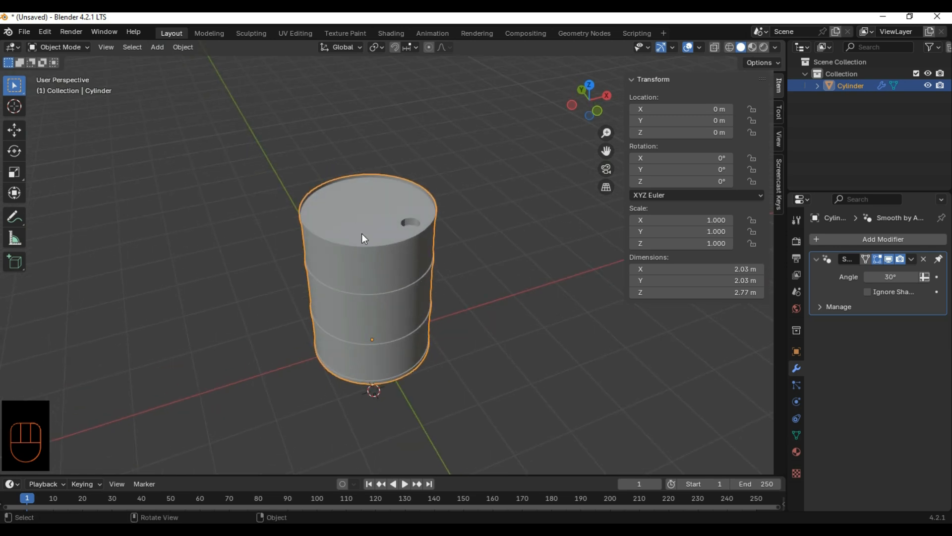
scroll(468, 350, down, 1)
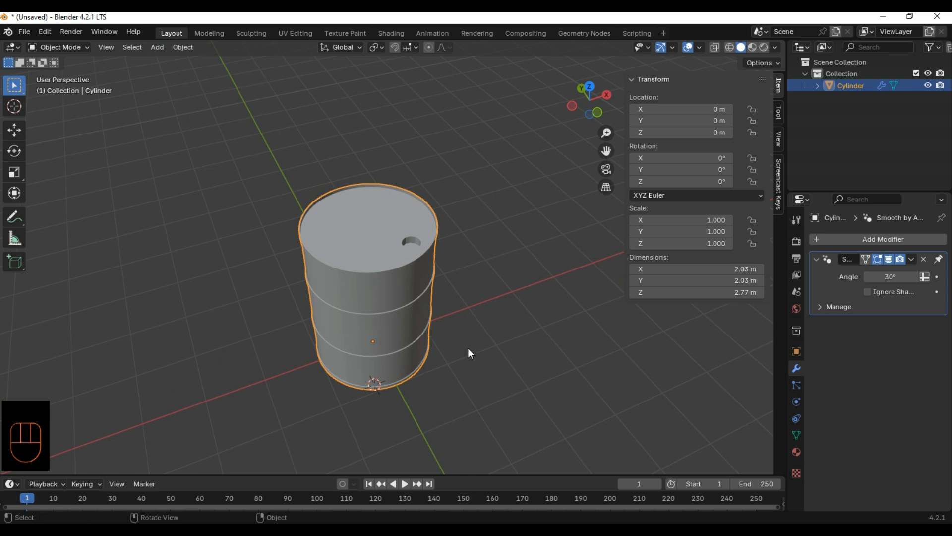
scroll(466, 344, down, 1)
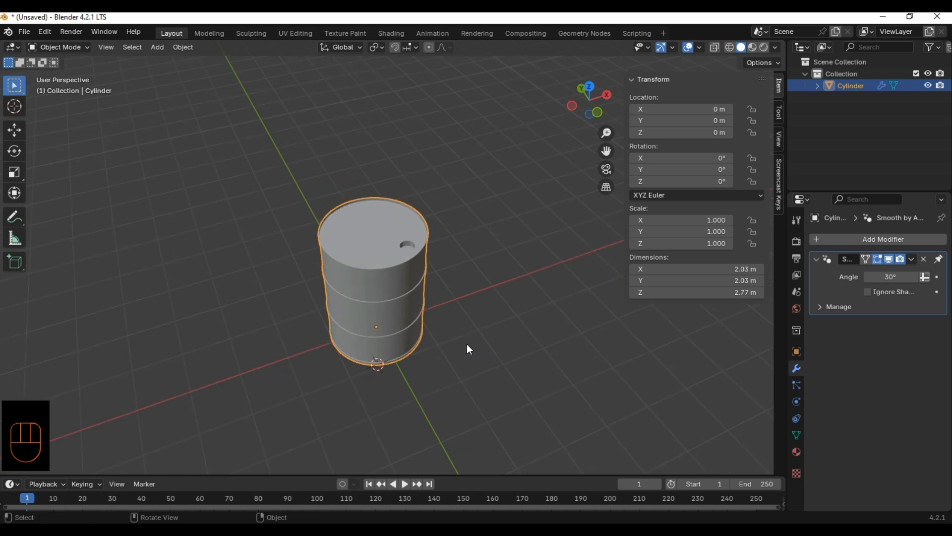